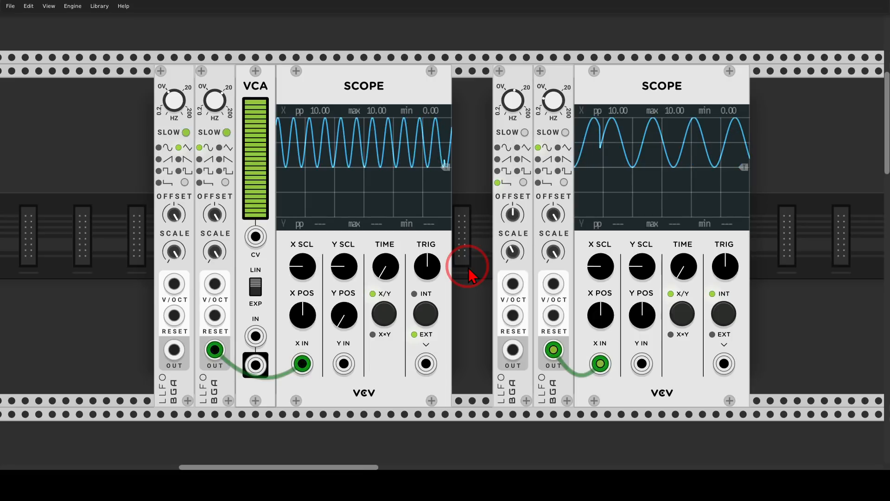
Patch the second LFO's output into the VCA input, and the VCA output into the first scope's Y input.
mouse_move(231, 331)
left_mouse_down()
mouse_move(185, 366)
mouse_move(231, 333)
mouse_move(280, 356)
left_mouse_up()
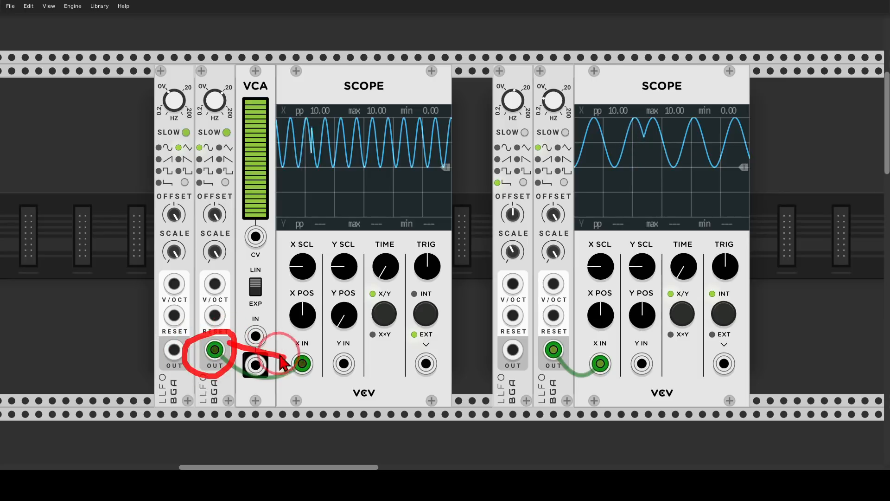
mouse_move(450, 80)
left_mouse_down()
mouse_move(419, 83)
mouse_move(326, 234)
mouse_move(446, 72)
left_mouse_up()
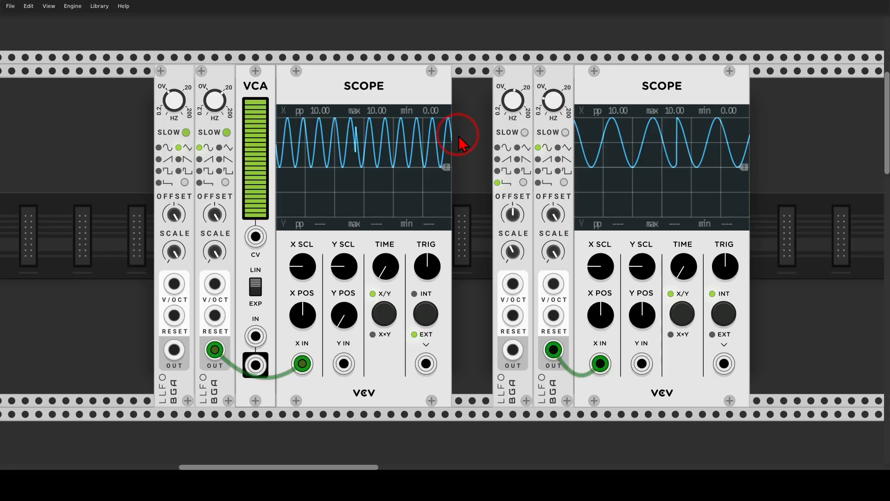
mouse_move(256, 336)
left_mouse_down()
mouse_move(214, 350)
mouse_move(262, 366)
mouse_move(343, 363)
left_mouse_up()
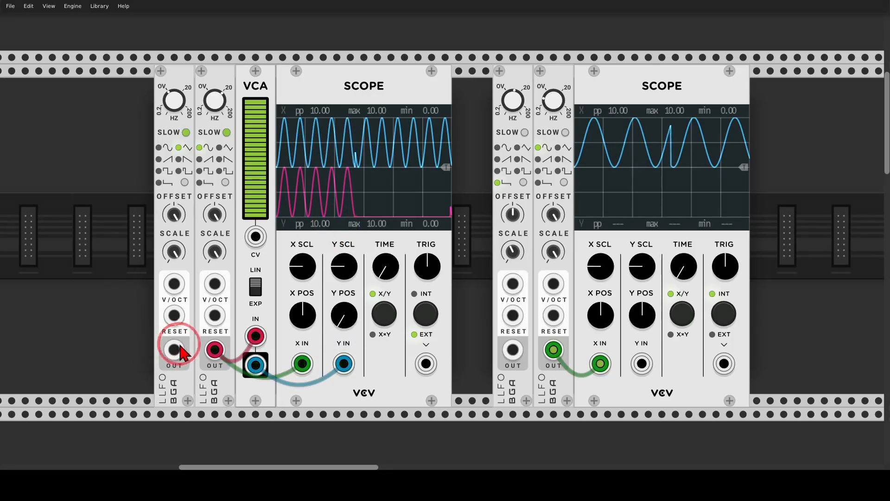
Patch the first LFO's output into the VCA's CV input so it modulates the amplitude.
mouse_move(186, 335)
left_mouse_down()
mouse_move(159, 354)
mouse_move(187, 343)
left_mouse_up()
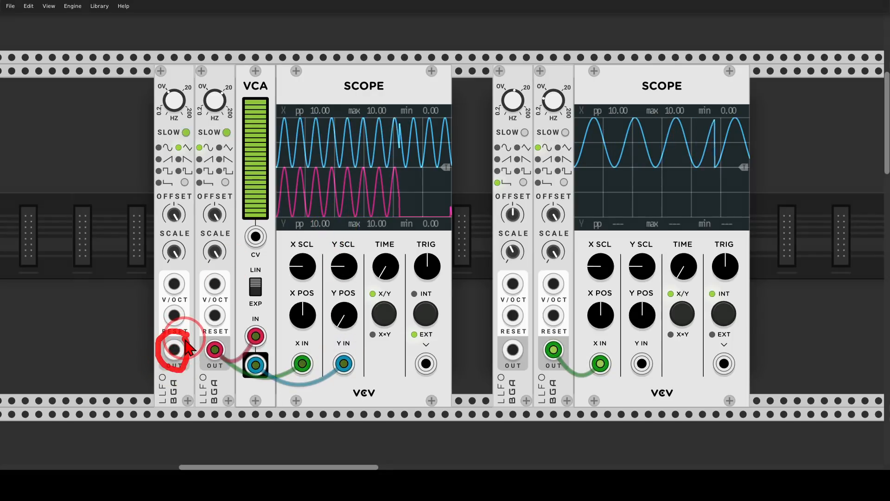
key("shift+F9")
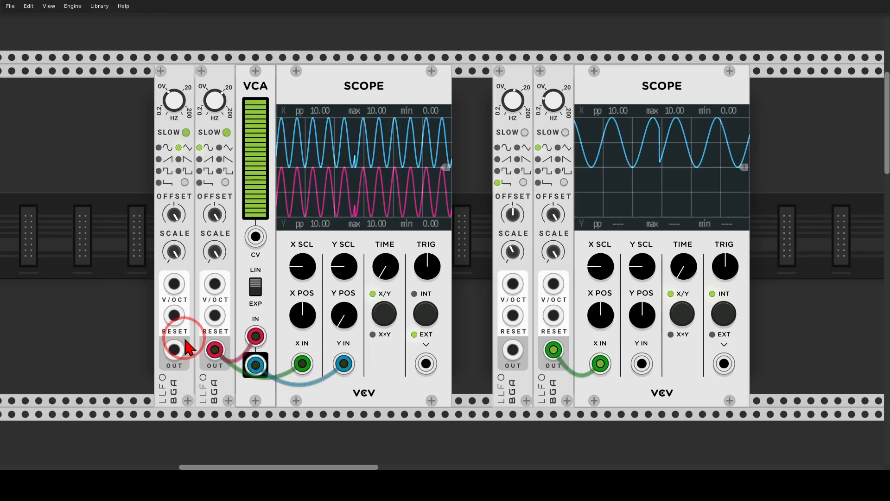
left_click_drag(185, 344, 254, 241)
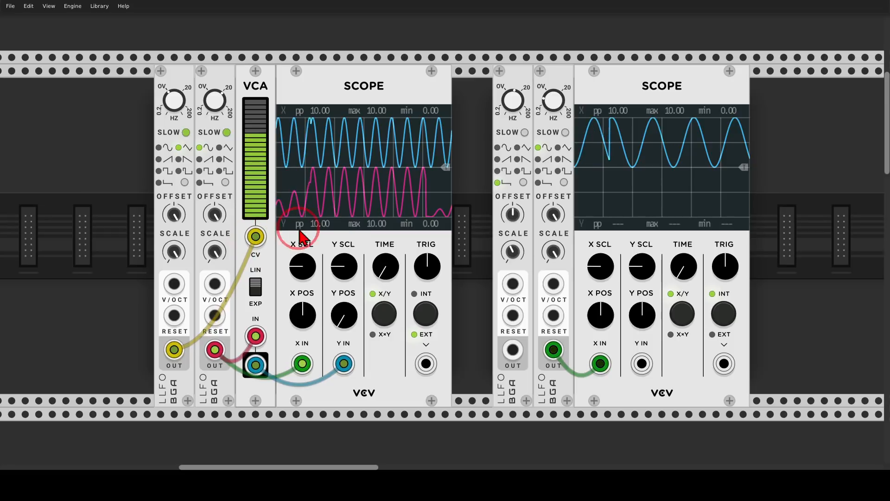
mouse_move(393, 171)
left_mouse_down()
mouse_move(293, 180)
mouse_move(414, 213)
mouse_move(377, 163)
left_mouse_up()
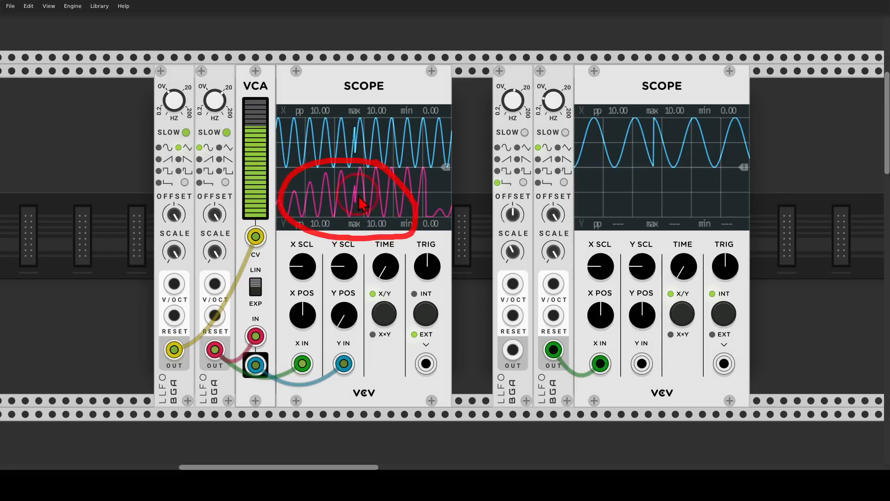
key("Escape")
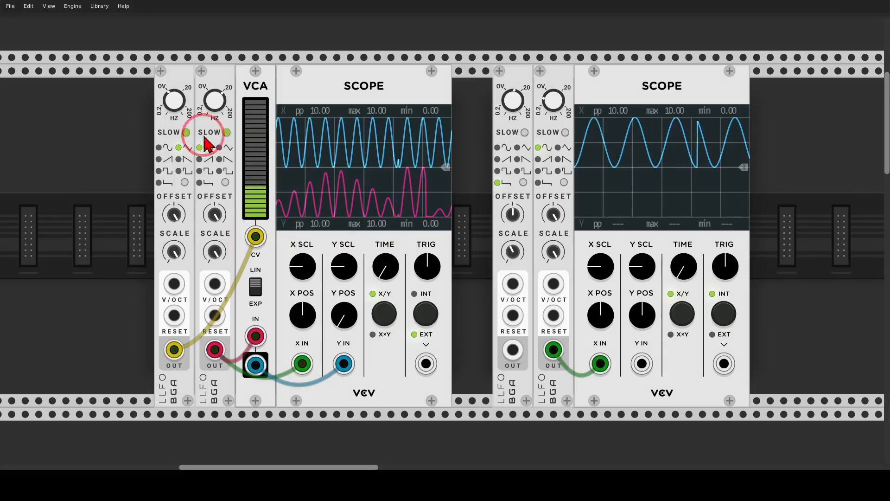
Try faster and slower frequencies on the first LFO, ending at about 0.0785 Hz.
left_click_drag(178, 112, 177, 97)
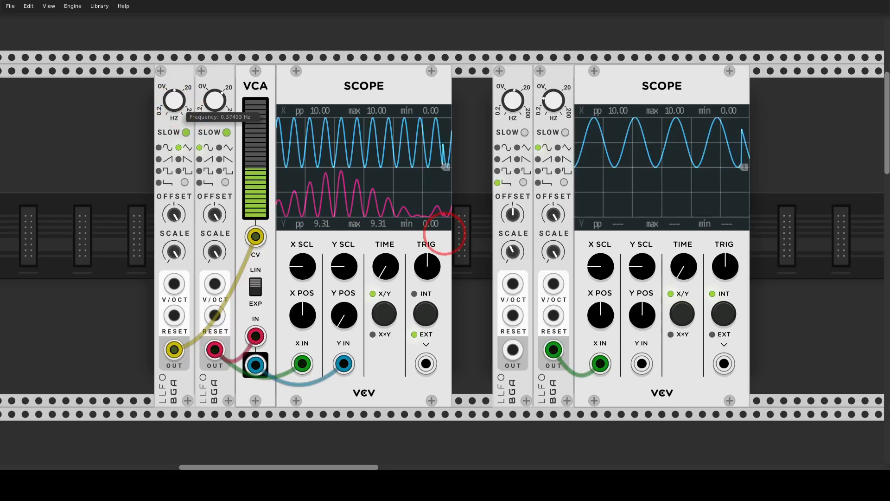
left_click(178, 108)
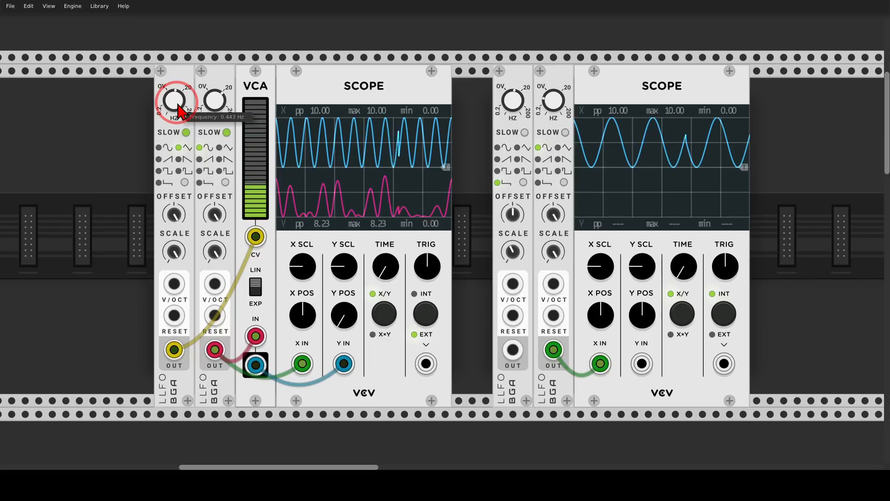
left_click_drag(177, 107, 444, 237)
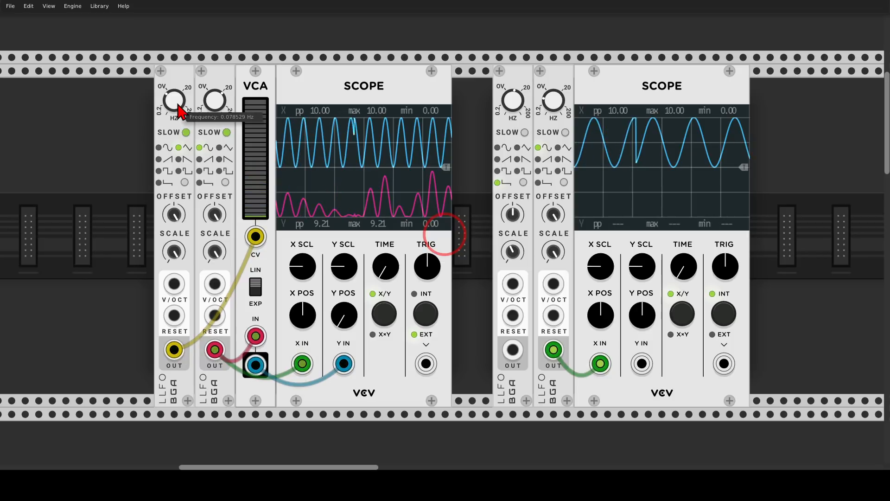
Switch the first LFO to the stepped waveform (6) and raise its frequency.
left_click(185, 182)
left_click(186, 182)
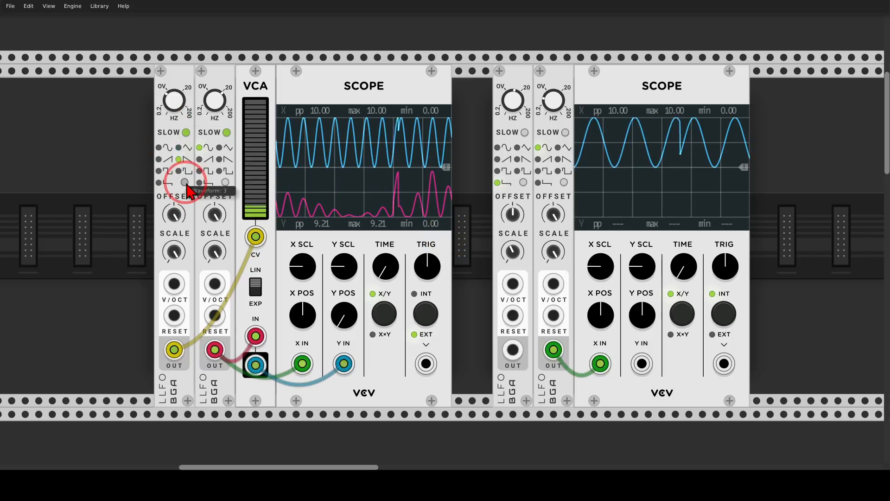
left_click(186, 182)
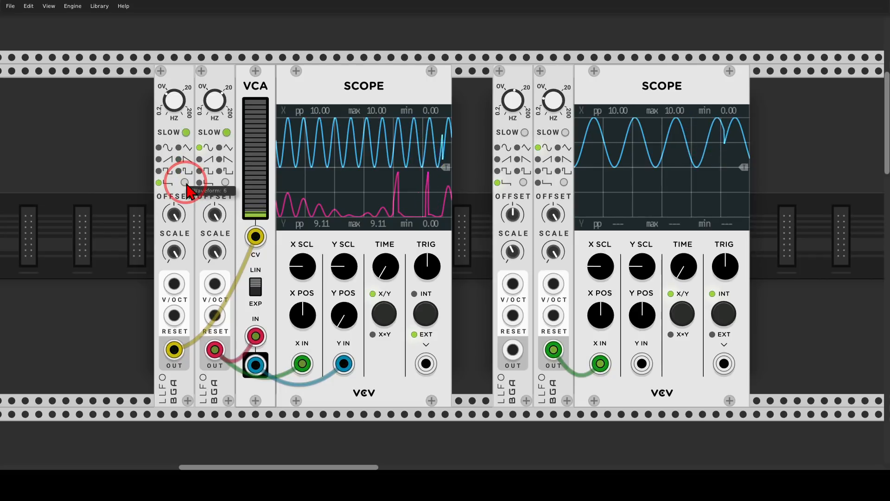
left_click(186, 182)
mouse_move(273, 134)
left_mouse_down()
mouse_move(225, 92)
mouse_move(220, 199)
mouse_move(293, 150)
mouse_move(284, 85)
left_mouse_up()
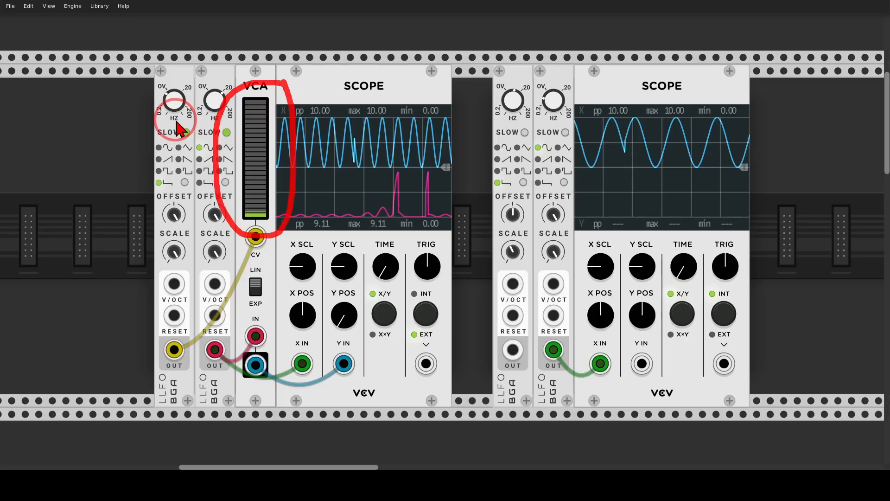
left_click_drag(175, 108, 174, 48)
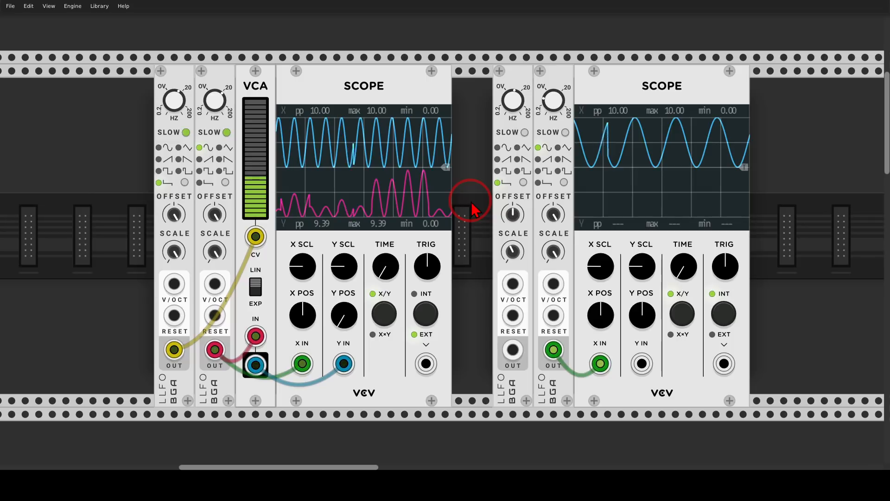
In the second example, patch the stepped LFO's output into the neighbouring LFO's V/Oct input to modulate its frequency.
mouse_move(470, 209)
left_mouse_down()
mouse_move(259, 173)
mouse_move(251, 162)
left_mouse_up()
mouse_move(355, 303)
left_mouse_down()
mouse_move(318, 316)
mouse_move(353, 303)
left_mouse_up()
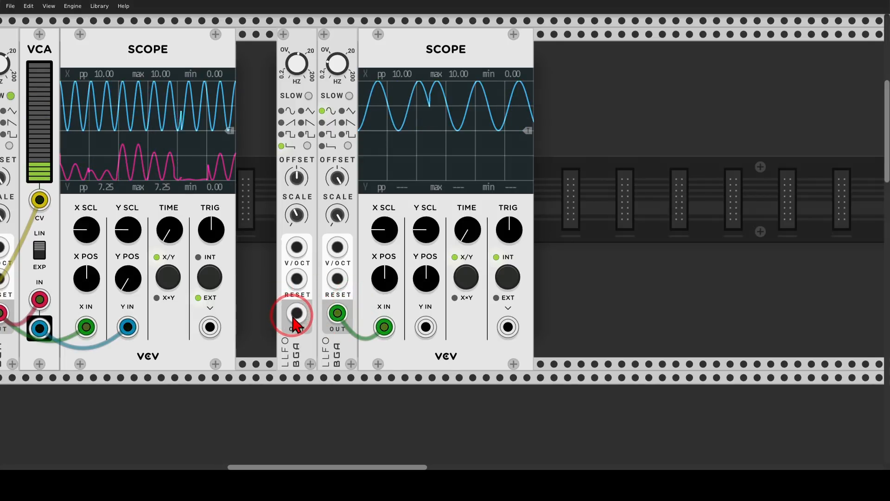
left_click_drag(294, 318, 329, 259)
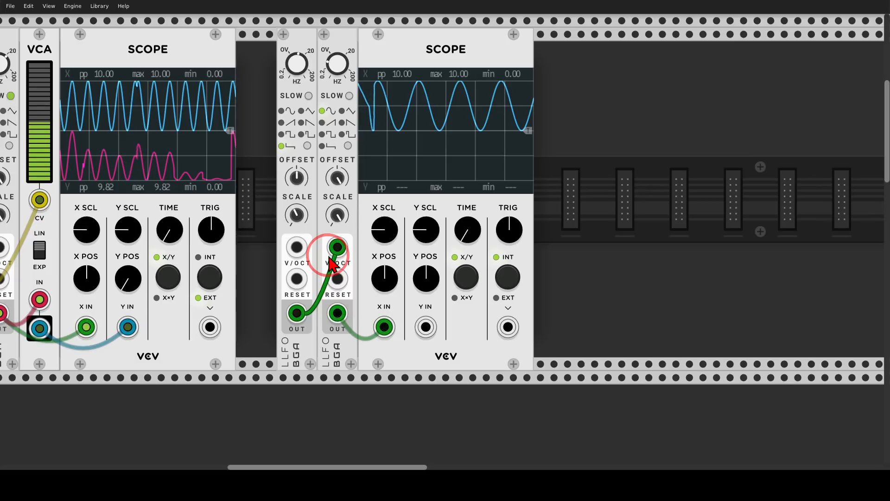
mouse_move(513, 70)
left_mouse_down()
mouse_move(377, 71)
mouse_move(430, 174)
mouse_move(542, 85)
mouse_move(533, 65)
mouse_move(538, 71)
left_mouse_up()
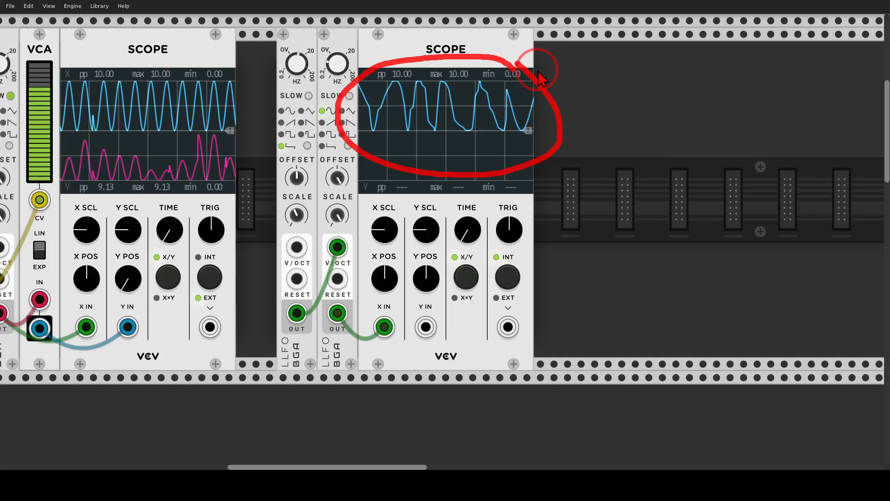
key("Escape")
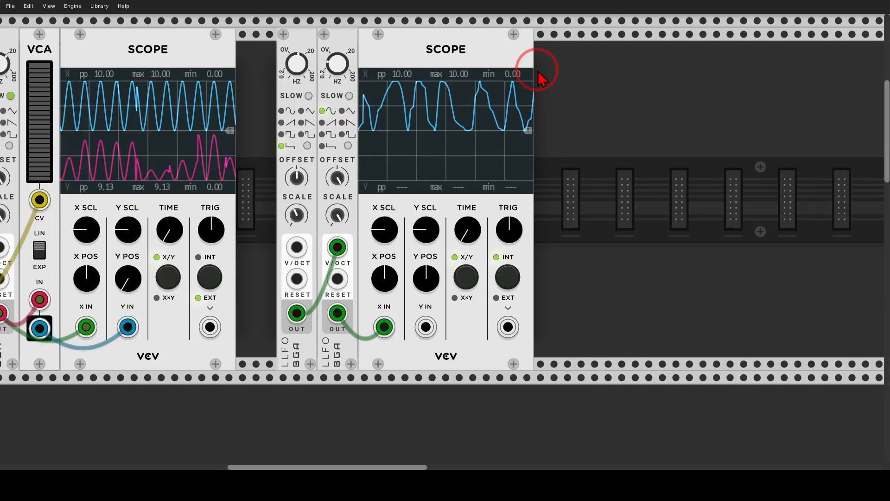
Examine the full patch below, from the first Stochastic Sequencer and Terrorform voice through the delay to Plateau and the mixer.
scroll(532, 111, "down", 5)
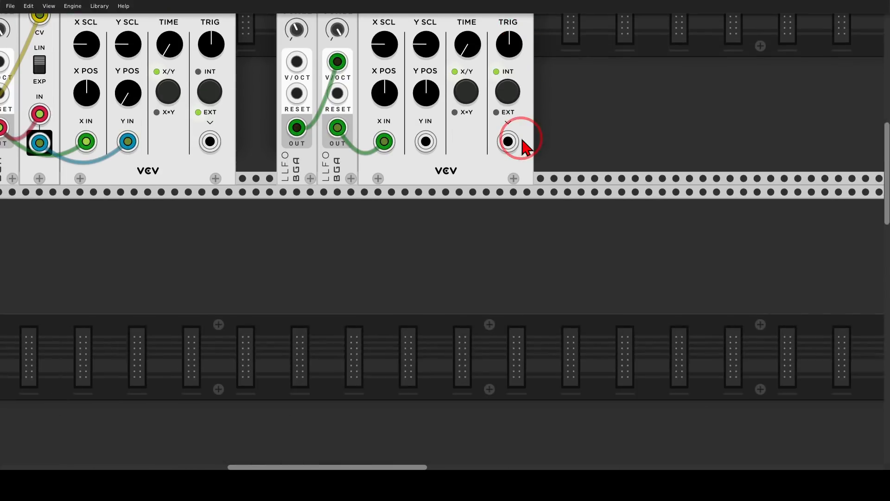
scroll(353, 253, "down", 3)
left_click_drag(326, 276, 501, 65)
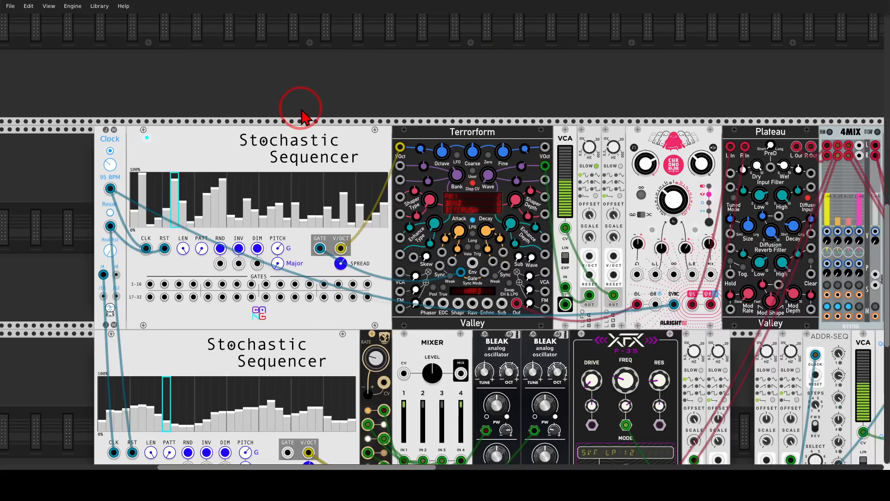
mouse_move(306, 114)
left_mouse_down()
mouse_move(371, 209)
mouse_move(335, 112)
left_mouse_up()
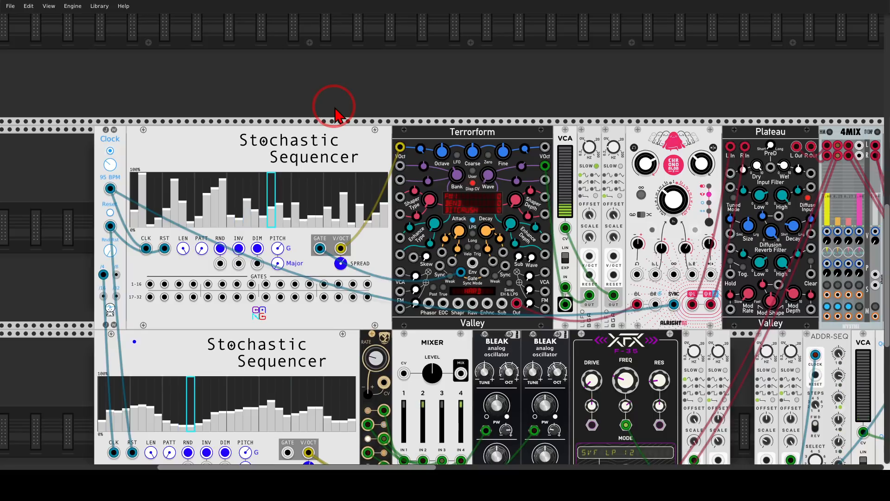
mouse_move(503, 120)
left_mouse_down()
mouse_move(435, 139)
mouse_move(519, 139)
mouse_move(502, 121)
left_mouse_up()
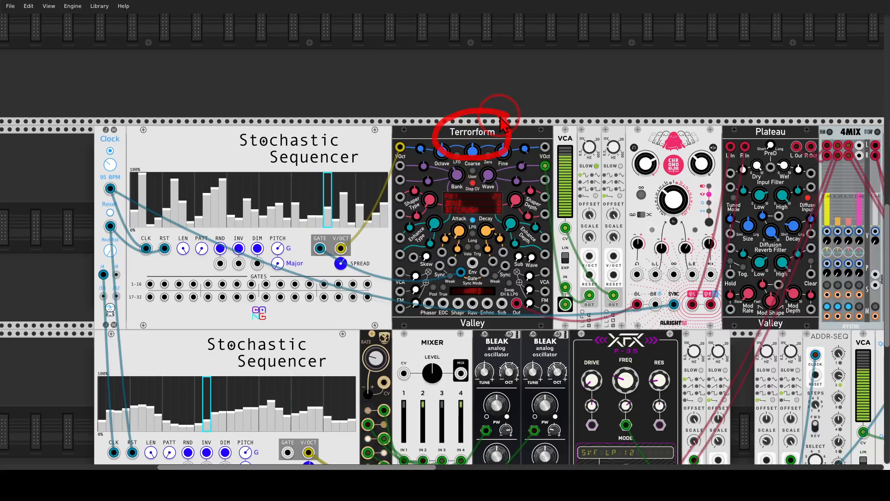
mouse_move(780, 106)
left_mouse_down()
mouse_move(682, 179)
mouse_move(795, 111)
mouse_move(667, 68)
left_mouse_up()
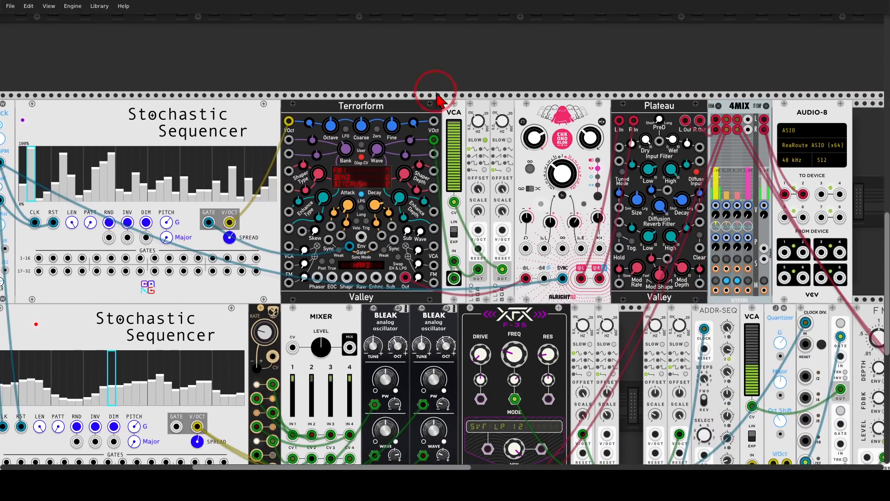
left_click_drag(441, 92, 463, 74)
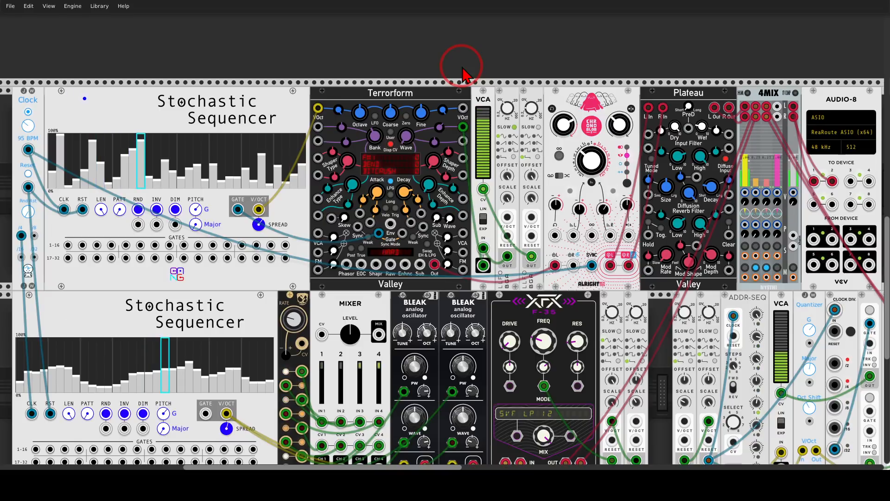
Trace the VCA's output to Terrorform and the two neighbouring LFOs into the VCA's signal and CV inputs.
left_click_drag(450, 265, 484, 251)
mouse_move(484, 287)
left_mouse_down()
mouse_move(503, 259)
mouse_move(475, 227)
mouse_move(473, 143)
left_mouse_up()
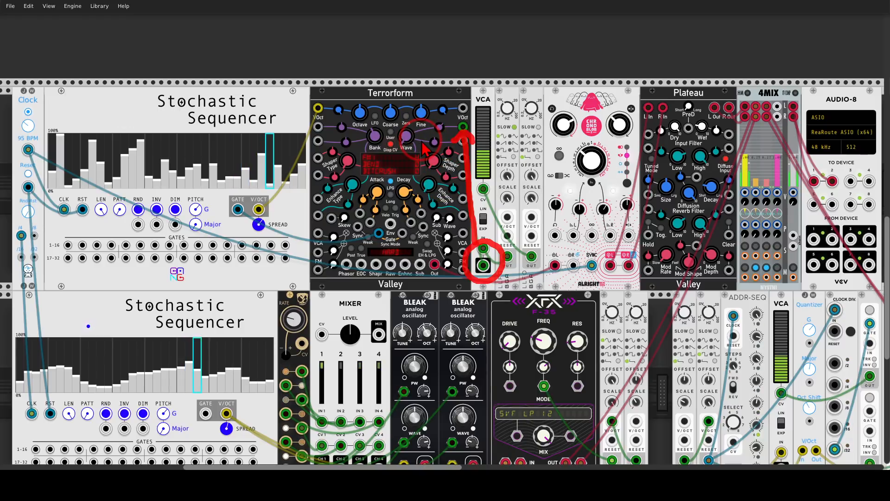
key("Escape")
mouse_move(504, 247)
left_mouse_down()
mouse_move(516, 268)
mouse_move(495, 247)
left_mouse_up()
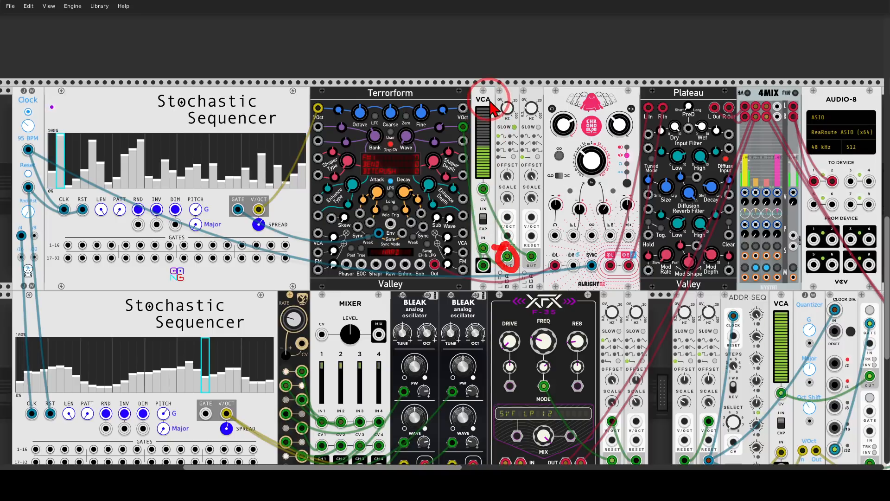
mouse_move(490, 99)
left_mouse_down()
mouse_move(471, 160)
mouse_move(496, 148)
mouse_move(492, 106)
left_mouse_up()
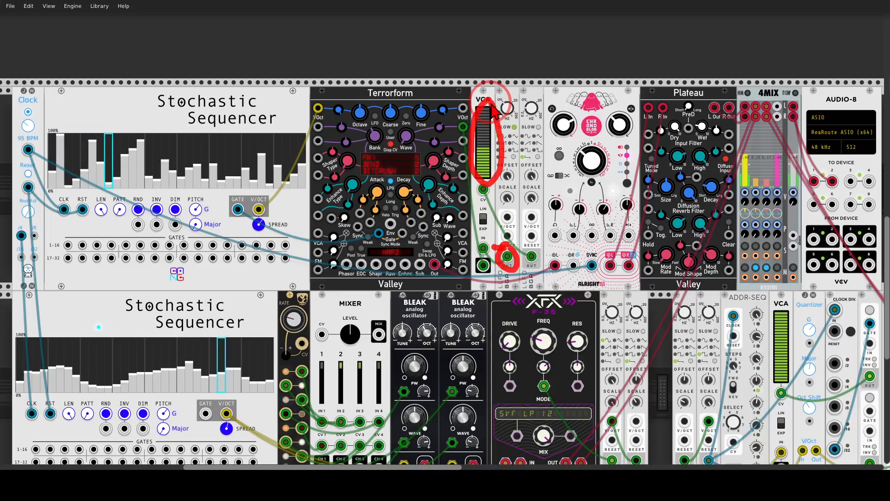
key("Escape")
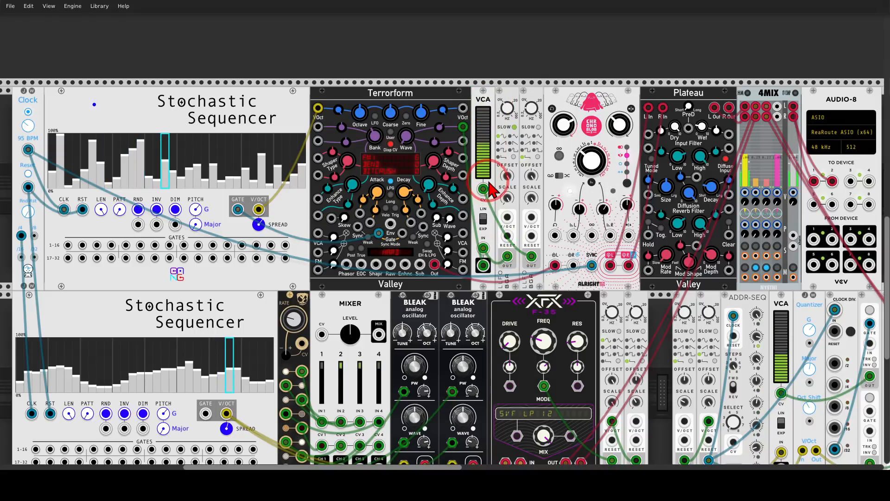
mouse_move(488, 181)
left_mouse_down()
mouse_move(468, 197)
mouse_move(495, 185)
mouse_move(484, 203)
mouse_move(522, 243)
mouse_move(510, 240)
mouse_move(537, 241)
mouse_move(486, 196)
mouse_move(506, 198)
left_mouse_up()
key("Escape")
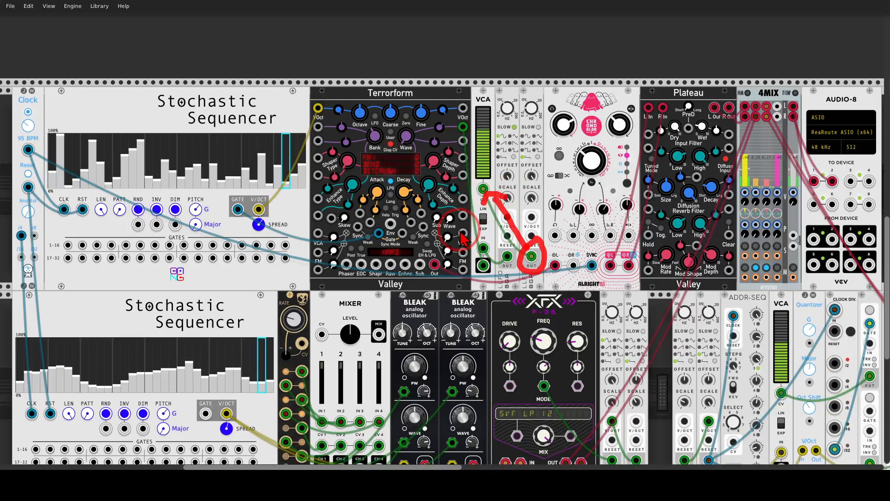
key("Escape")
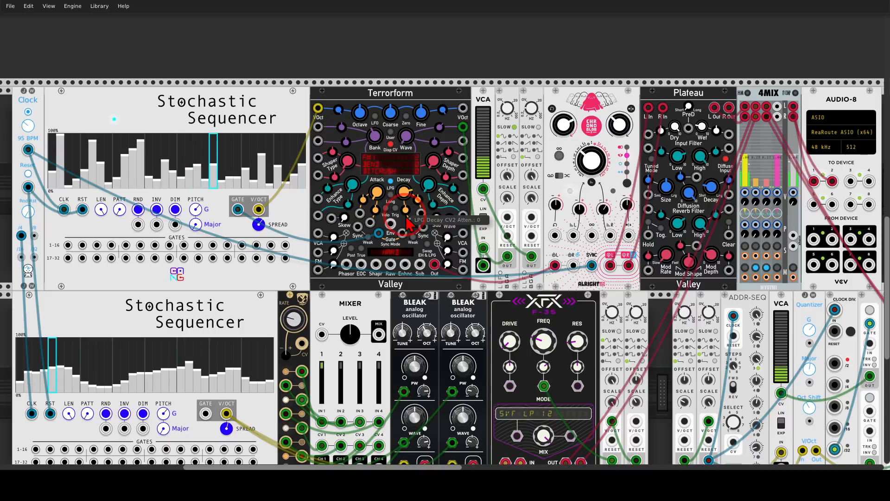
Trace the lower Stochastic Sequencer's connection to the two BLEAK analog oscillators.
scroll(408, 266, "down", 2)
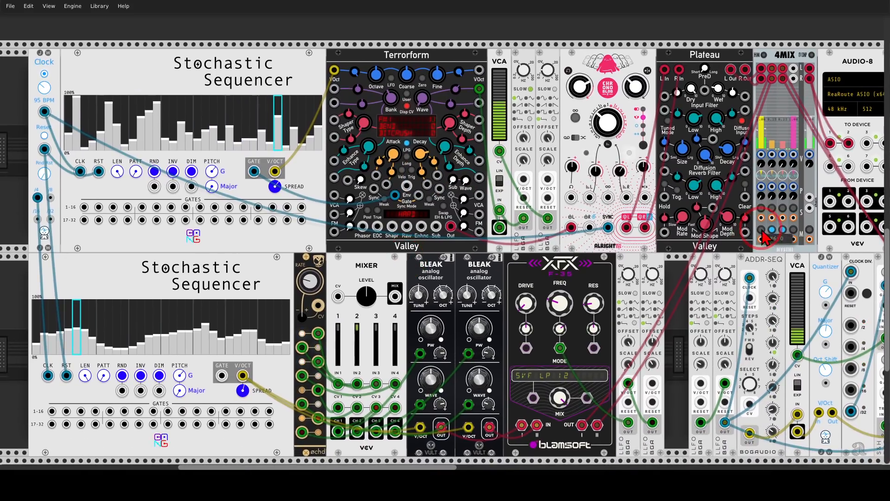
left_click_drag(510, 271, 534, 223)
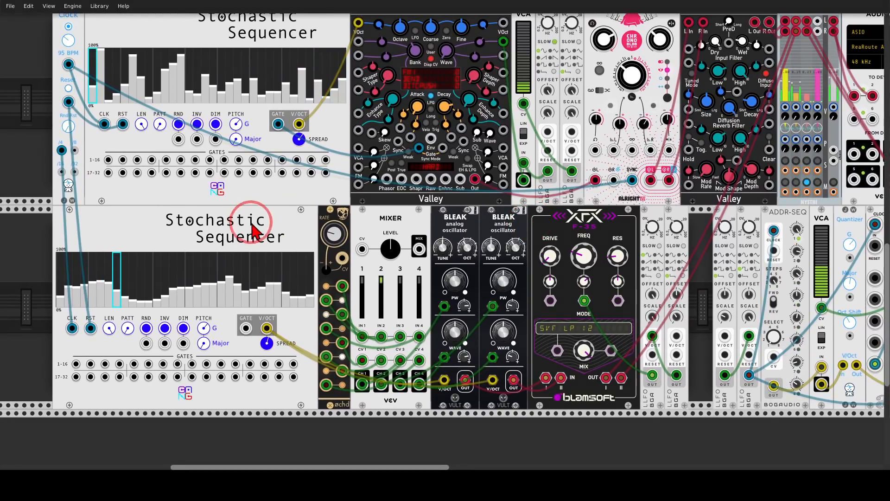
mouse_move(264, 206)
left_mouse_down()
mouse_move(159, 194)
mouse_move(294, 219)
mouse_move(266, 213)
left_mouse_up()
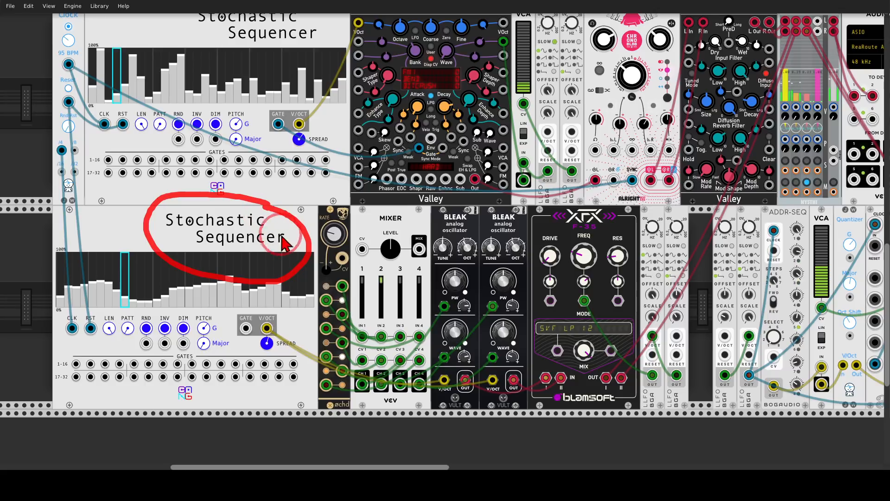
mouse_move(298, 258)
left_mouse_down()
mouse_move(436, 254)
mouse_move(519, 200)
mouse_move(429, 276)
mouse_move(422, 264)
left_mouse_up()
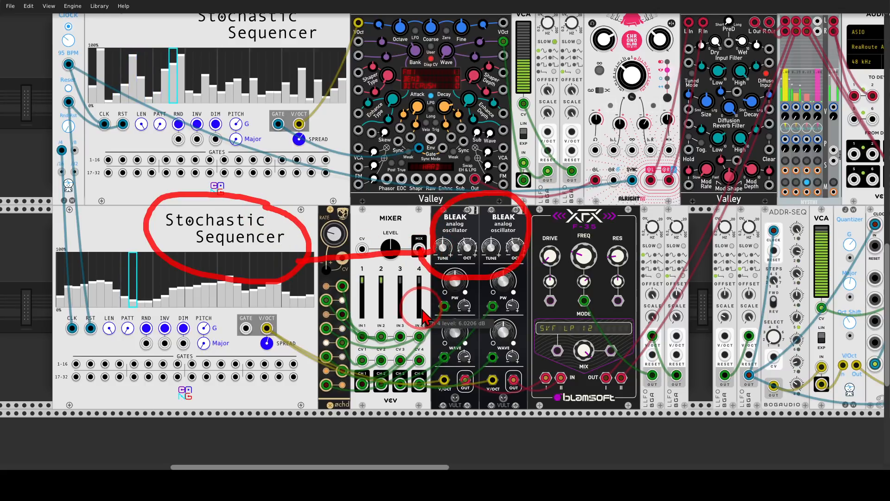
mouse_move(501, 276)
left_mouse_down()
mouse_move(537, 366)
mouse_move(554, 373)
mouse_move(526, 369)
left_mouse_up()
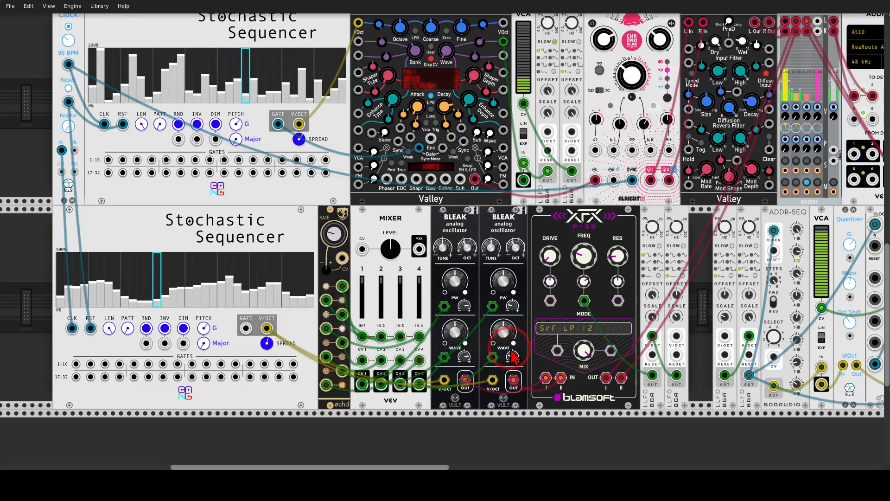
Mark the pulse width and wave sections on both BLEAK oscillators as the modulated parameters.
scroll(522, 220, "down", 1)
scroll(522, 221, "left", 1)
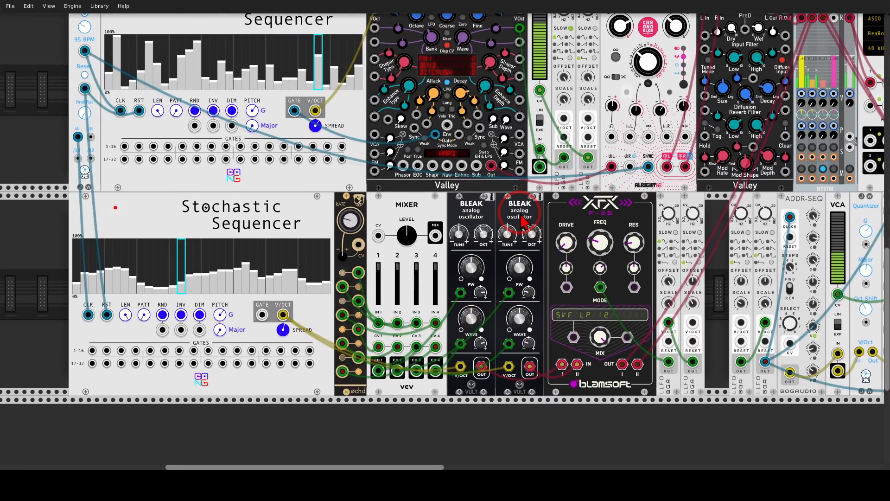
mouse_move(530, 248)
left_mouse_down()
mouse_move(483, 293)
mouse_move(533, 253)
mouse_move(526, 313)
mouse_move(478, 345)
mouse_move(520, 300)
left_mouse_up()
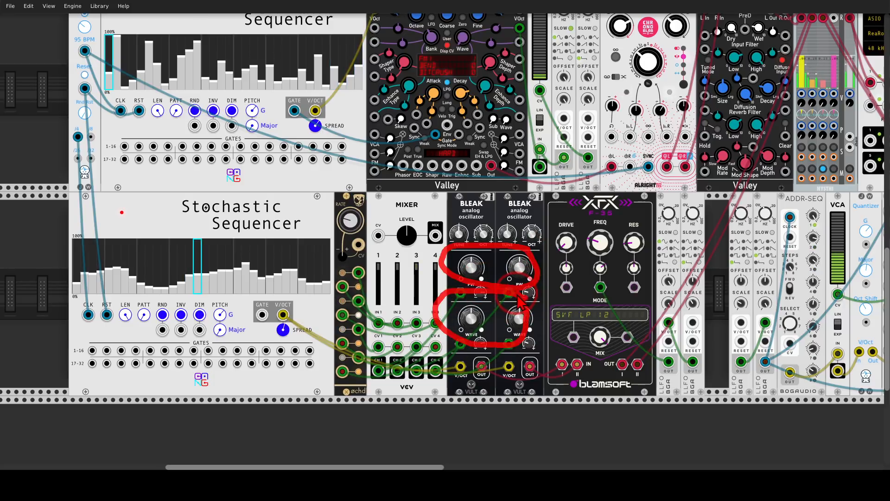
Mark the ochd LFO module and the MIXER's four channel inputs, and cross out the MIXER's unused MIX output.
mouse_move(364, 200)
left_mouse_down()
mouse_move(350, 234)
mouse_move(367, 204)
left_mouse_up()
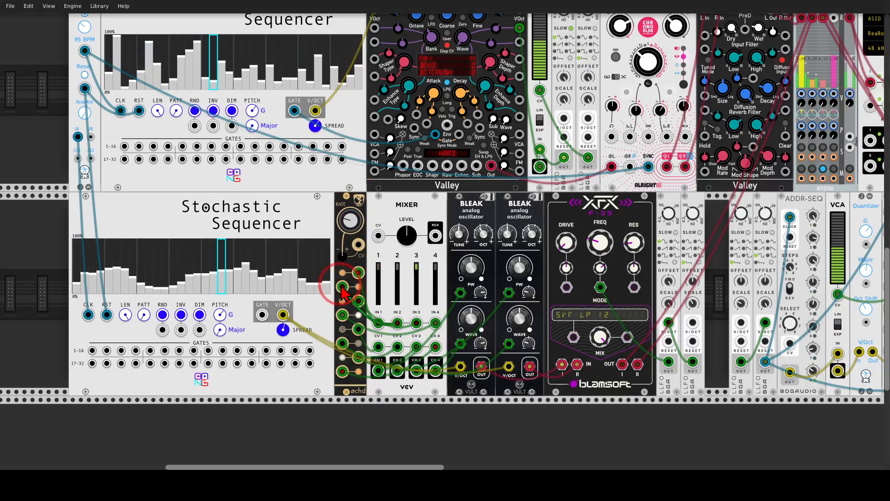
mouse_move(434, 308)
left_mouse_down()
mouse_move(384, 305)
mouse_move(380, 330)
left_mouse_up()
left_click_drag(450, 338, 448, 316)
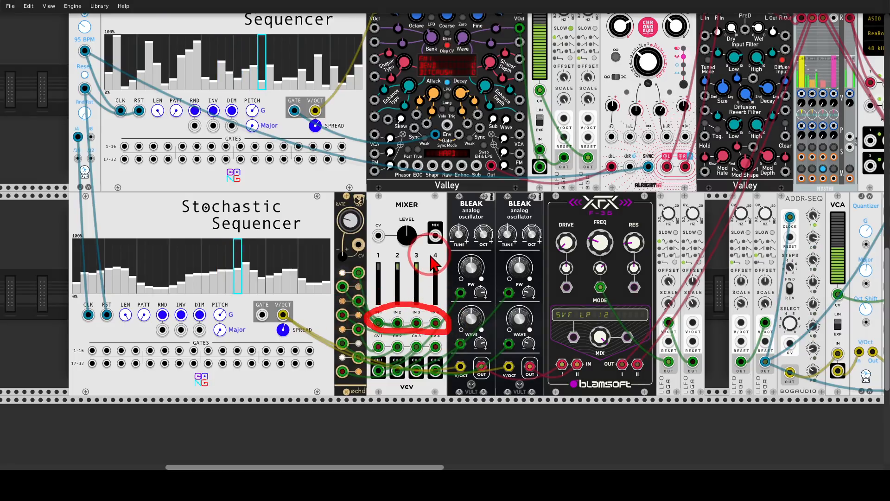
left_click_drag(420, 214, 444, 249)
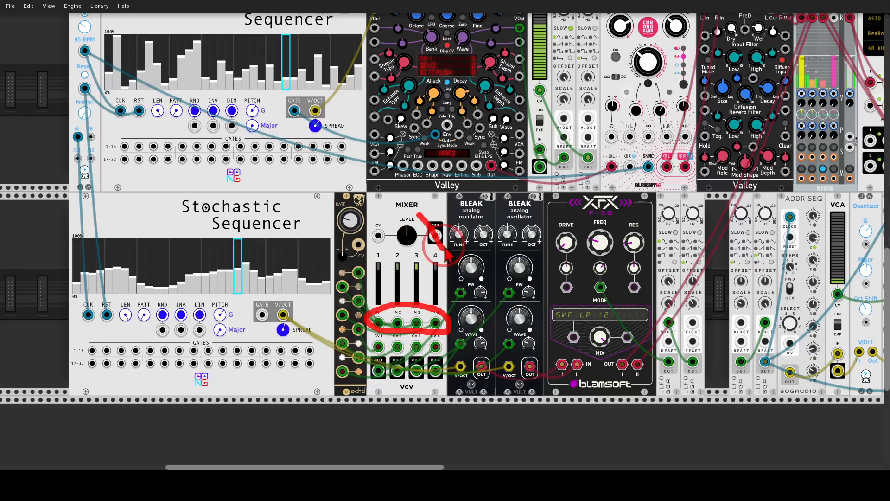
left_click_drag(445, 210, 418, 243)
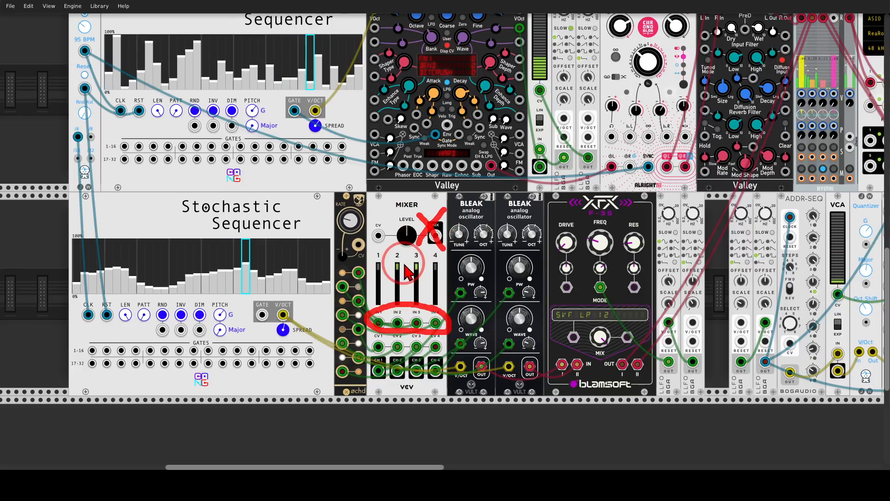
key("Escape")
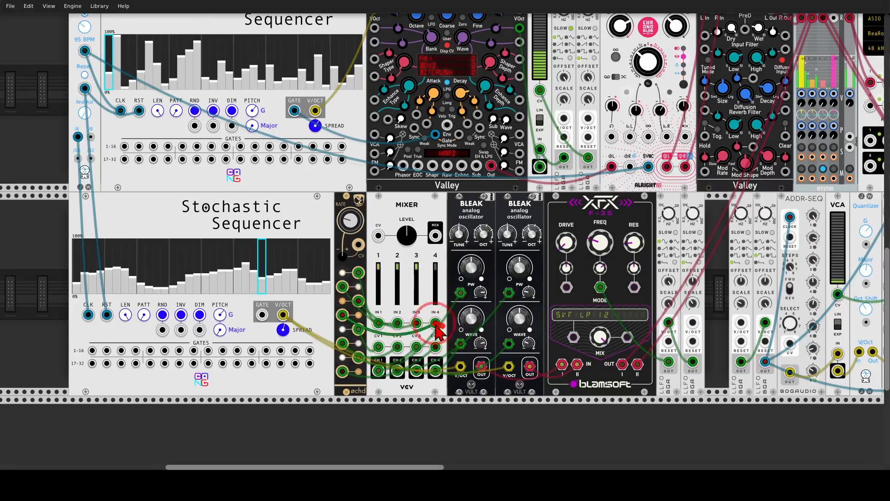
Mark the upper and lower groups of ochd outputs and trace them to the MIXER's channel and CV inputs.
mouse_move(438, 329)
left_mouse_down()
mouse_move(364, 359)
mouse_move(440, 359)
mouse_move(457, 331)
mouse_move(445, 333)
left_mouse_up()
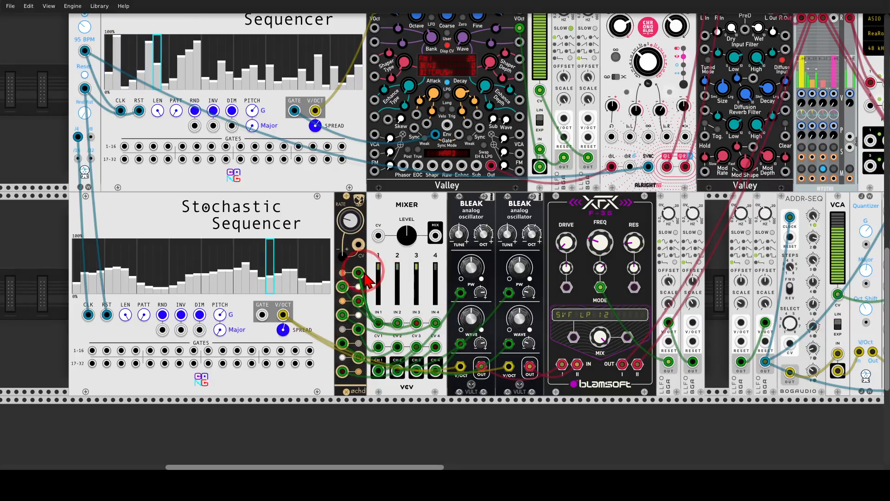
mouse_move(366, 256)
left_mouse_down()
mouse_move(327, 281)
mouse_move(336, 323)
left_mouse_up()
left_click_drag(376, 278, 362, 257)
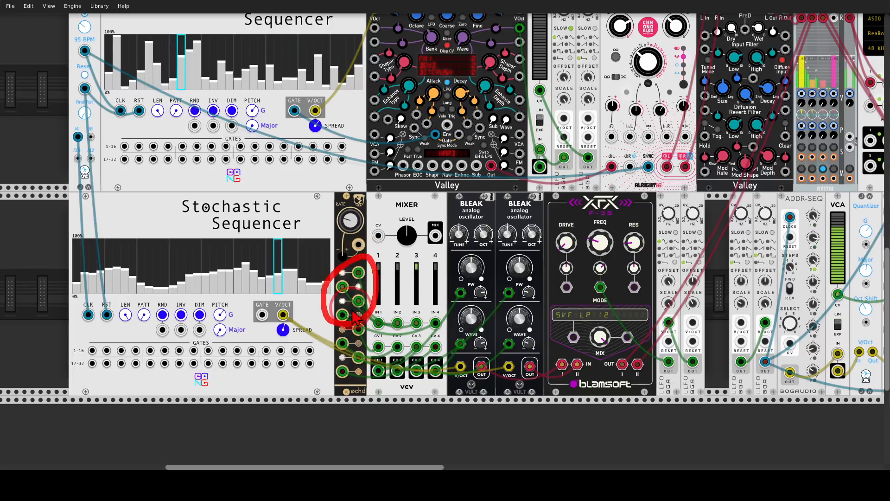
mouse_move(330, 327)
left_mouse_down()
mouse_move(356, 321)
mouse_move(365, 366)
mouse_move(333, 324)
left_mouse_up()
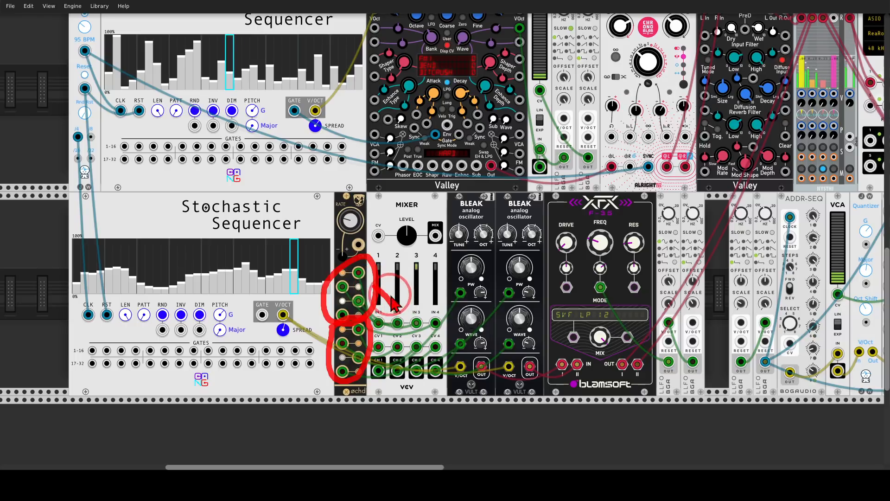
left_click_drag(391, 297, 407, 317)
mouse_move(407, 318)
left_mouse_down()
mouse_move(388, 316)
mouse_move(393, 346)
left_mouse_up()
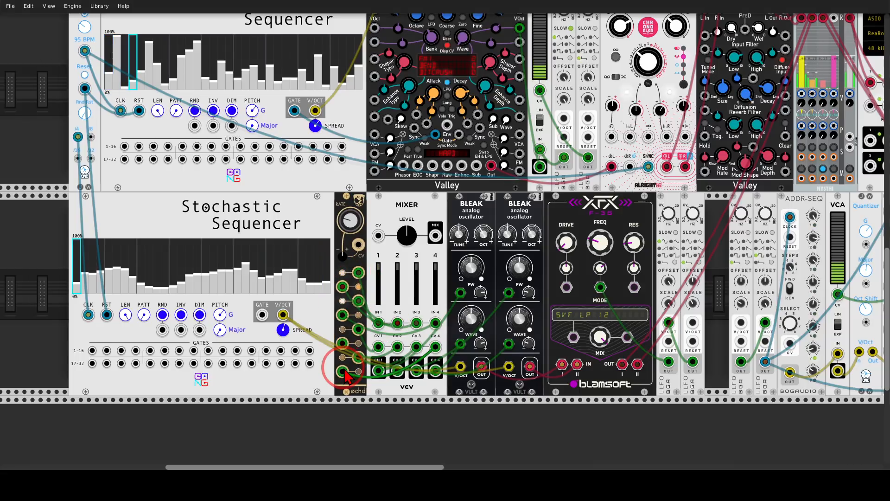
Trace the LFO output beside the XFX F-35 filter into its FREQ input, and toggle the second 4MIX channel's solo.
scroll(440, 352, "right", 5)
scroll(440, 353, "down", 2)
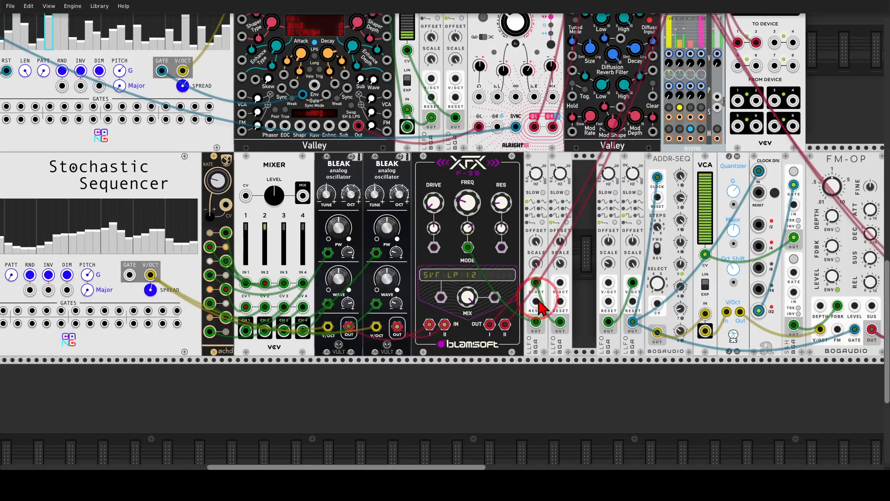
mouse_move(540, 310)
left_mouse_down()
mouse_move(532, 335)
mouse_move(534, 309)
mouse_move(526, 317)
mouse_move(472, 256)
left_mouse_up()
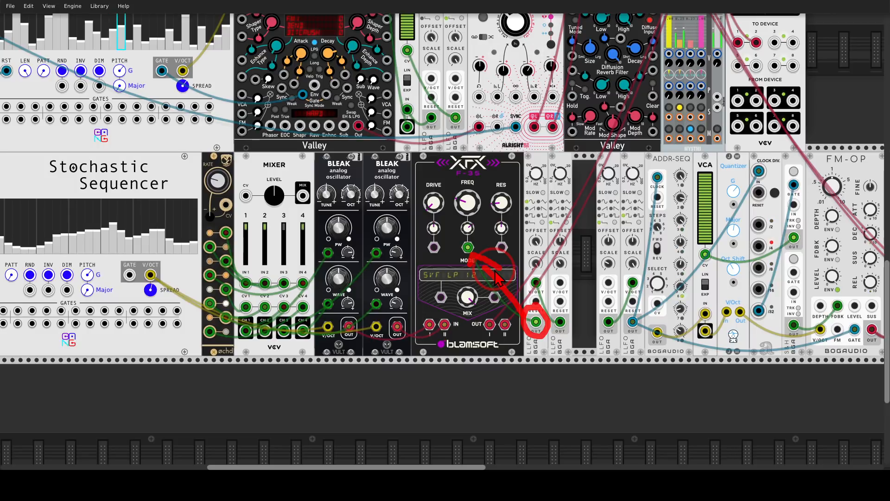
mouse_move(544, 276)
left_mouse_down()
mouse_move(525, 277)
mouse_move(543, 278)
mouse_move(540, 299)
mouse_move(566, 318)
mouse_move(558, 335)
mouse_move(585, 278)
mouse_move(569, 291)
left_mouse_up()
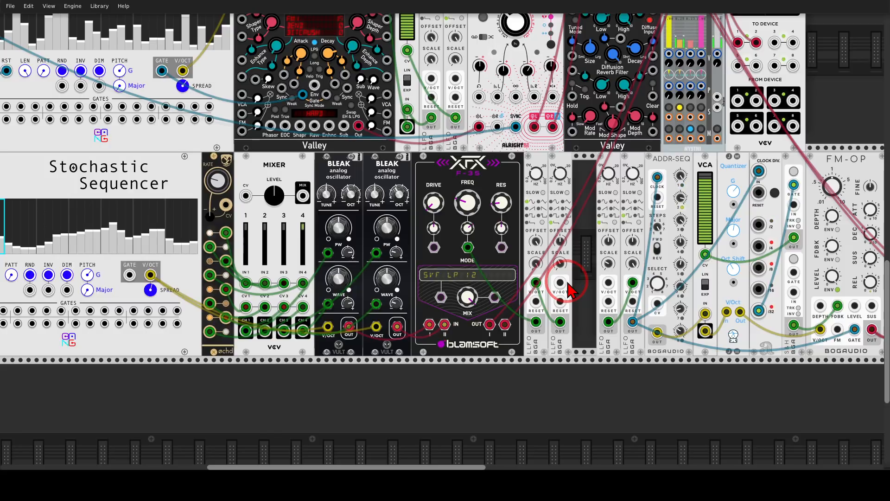
mouse_move(518, 259)
left_mouse_down()
mouse_move(509, 270)
mouse_move(499, 263)
left_mouse_up()
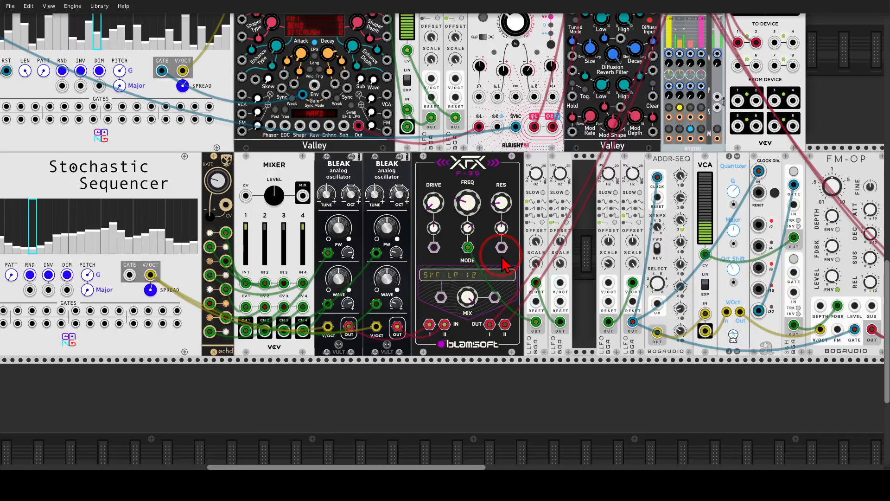
left_click(680, 109)
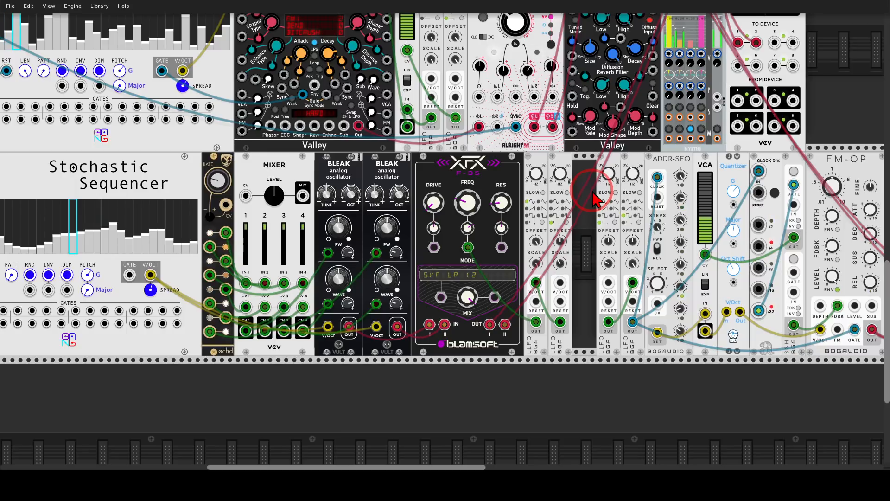
Trace the LFO output beside ADDR-SEQ into its clock input, and mark the neighbouring LFO that modulates it.
left_click_drag(596, 199, 324, 188)
left_click_drag(389, 176, 426, 160)
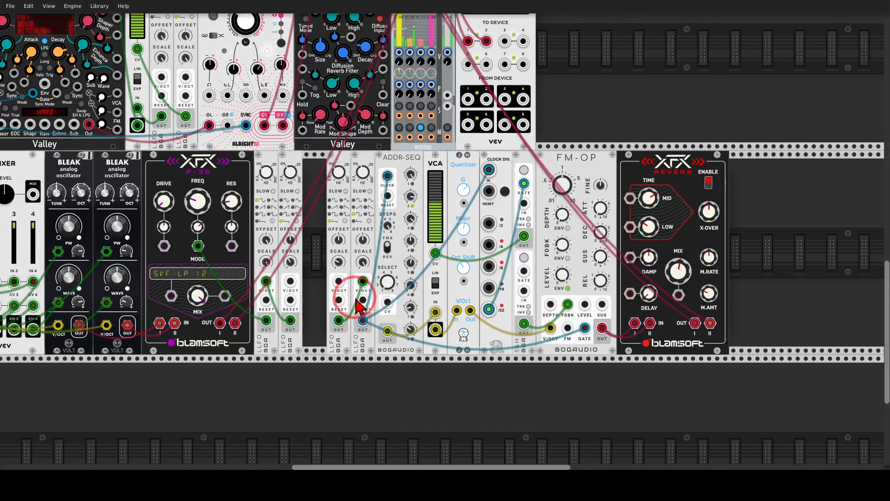
mouse_move(370, 309)
left_mouse_down()
mouse_move(362, 335)
mouse_move(374, 213)
mouse_move(403, 195)
mouse_move(394, 204)
left_mouse_up()
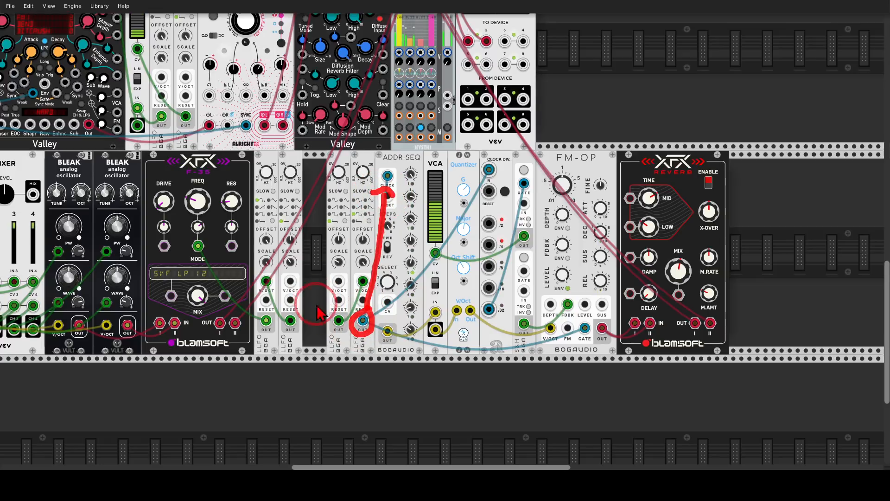
mouse_move(324, 315)
left_mouse_down()
mouse_move(333, 308)
mouse_move(348, 325)
mouse_move(328, 320)
mouse_move(331, 290)
mouse_move(357, 281)
mouse_move(350, 301)
left_mouse_up()
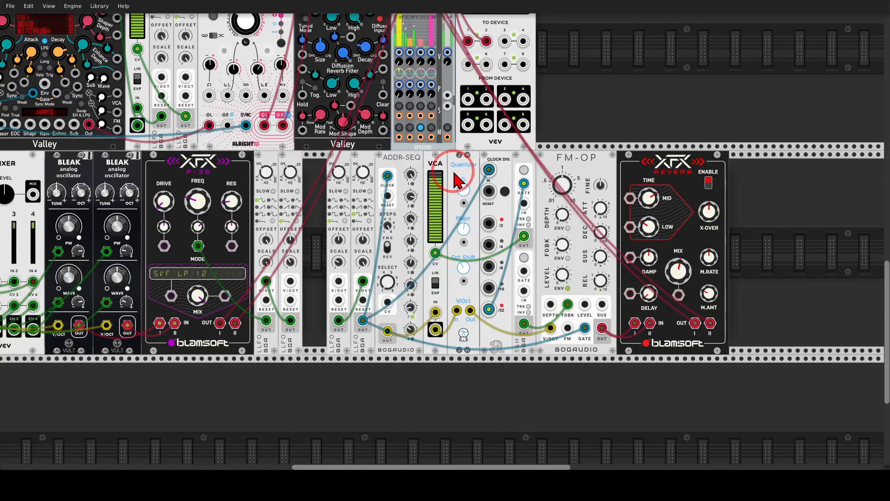
Trace ADDR-SEQ's output through the VCA to the Quantizer, and the sample-and-hold output into the VCA's CV input.
mouse_move(602, 143)
left_mouse_down()
mouse_move(559, 173)
mouse_move(601, 146)
left_mouse_up()
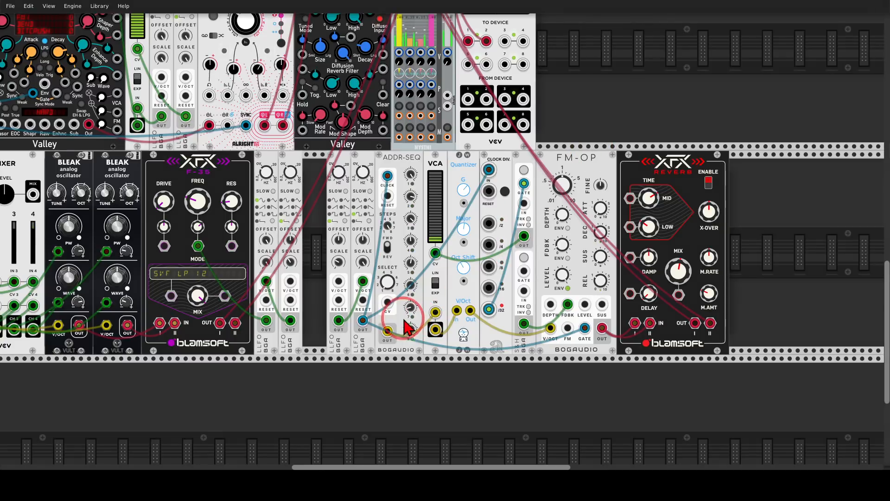
mouse_move(393, 321)
left_mouse_down()
mouse_move(375, 338)
mouse_move(428, 314)
mouse_move(417, 308)
mouse_move(423, 320)
left_mouse_up()
mouse_move(448, 167)
left_mouse_down()
mouse_move(425, 176)
mouse_move(420, 246)
mouse_move(444, 213)
mouse_move(448, 167)
left_mouse_up()
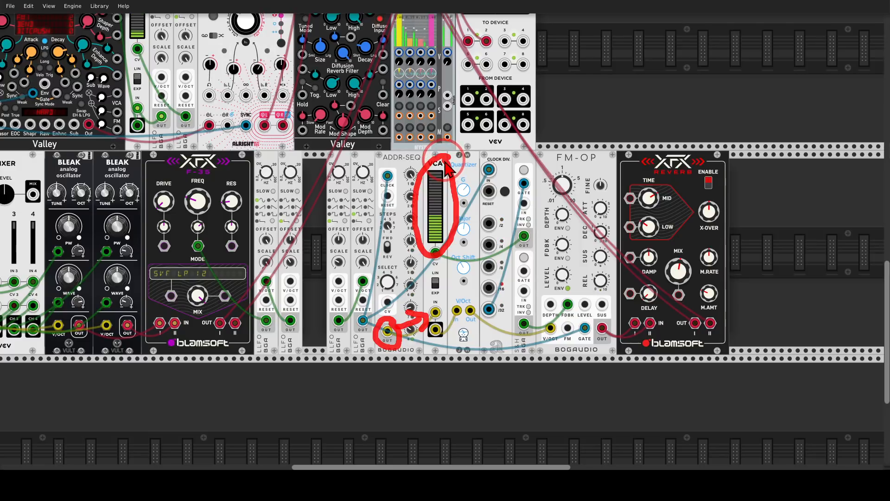
mouse_move(486, 151)
left_mouse_down()
mouse_move(428, 162)
mouse_move(412, 303)
mouse_move(491, 288)
mouse_move(485, 141)
mouse_move(452, 147)
mouse_move(464, 174)
mouse_move(483, 149)
mouse_move(472, 147)
mouse_move(465, 178)
left_mouse_up()
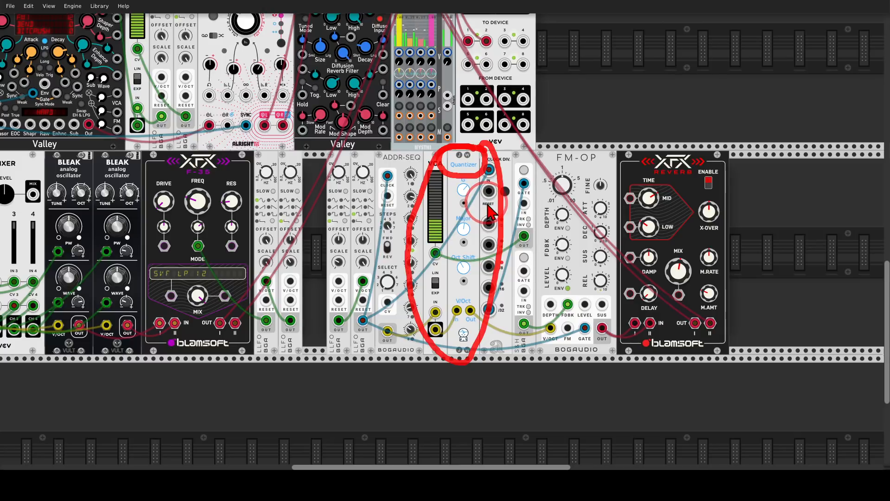
key("Escape")
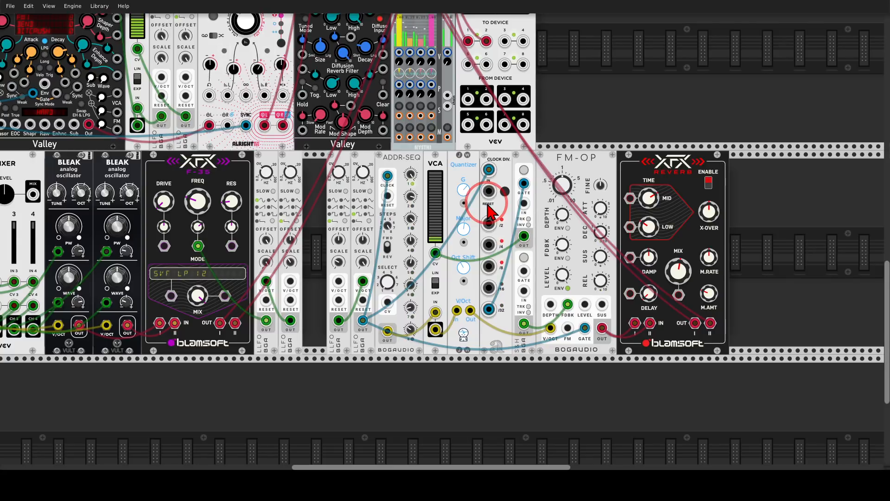
mouse_move(529, 168)
left_mouse_down()
mouse_move(513, 245)
mouse_move(545, 219)
mouse_move(538, 231)
mouse_move(519, 244)
mouse_move(449, 251)
mouse_move(457, 255)
left_mouse_up()
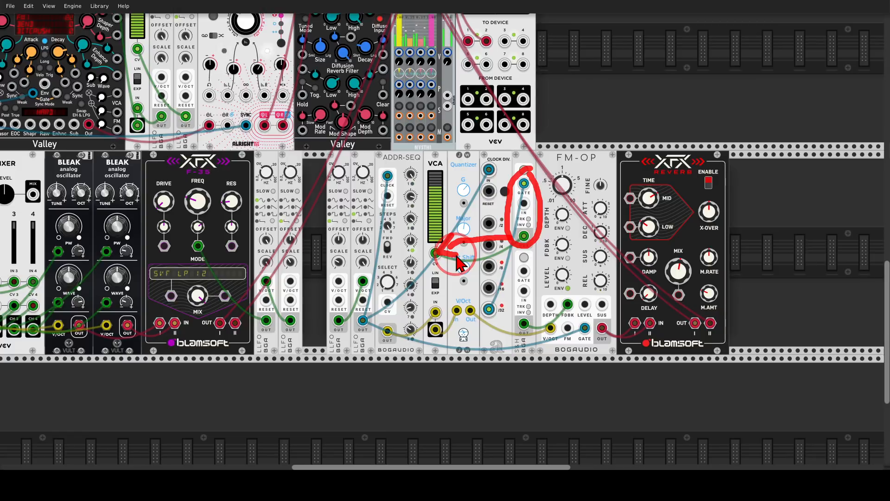
key("Escape")
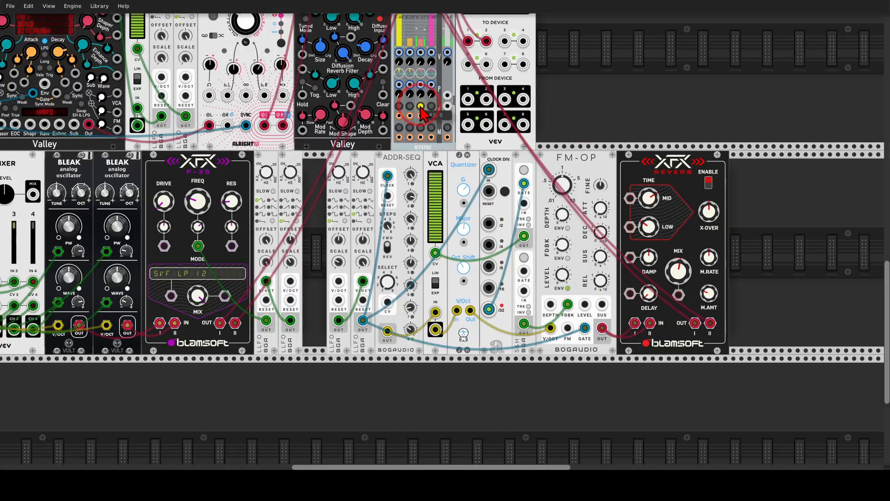
Look over the whole patch, from the two Stochastic Sequencers to the FM-OP voice and XFX Reverb.
scroll(665, 149, "down", 2)
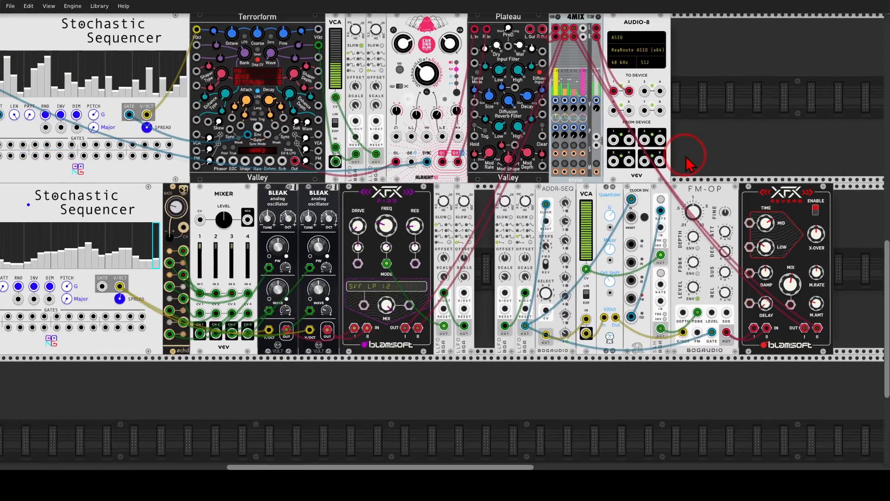
scroll(686, 159, "down", 3)
scroll(690, 149, "up", 3)
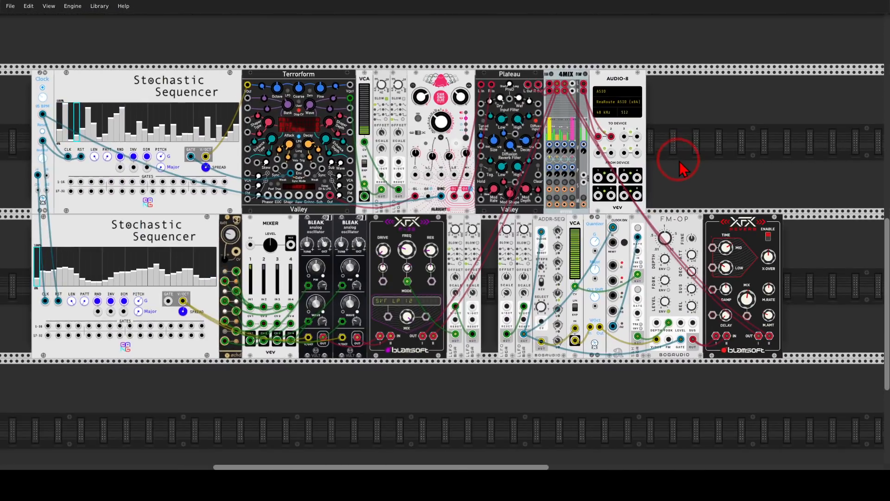
left_click_drag(679, 160, 739, 150)
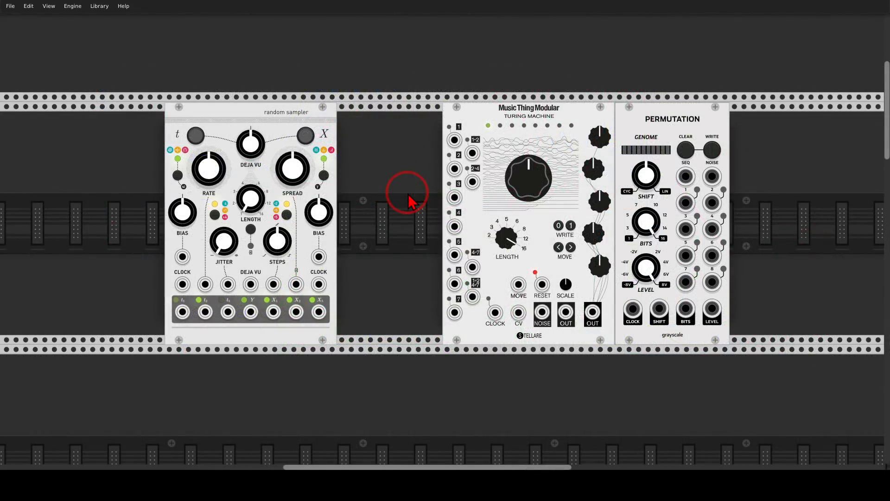
Mark the random sampler and the Music Thing Modular Turing Machine as example modules.
mouse_move(298, 93)
left_mouse_down()
mouse_move(325, 160)
mouse_move(296, 90)
left_mouse_up()
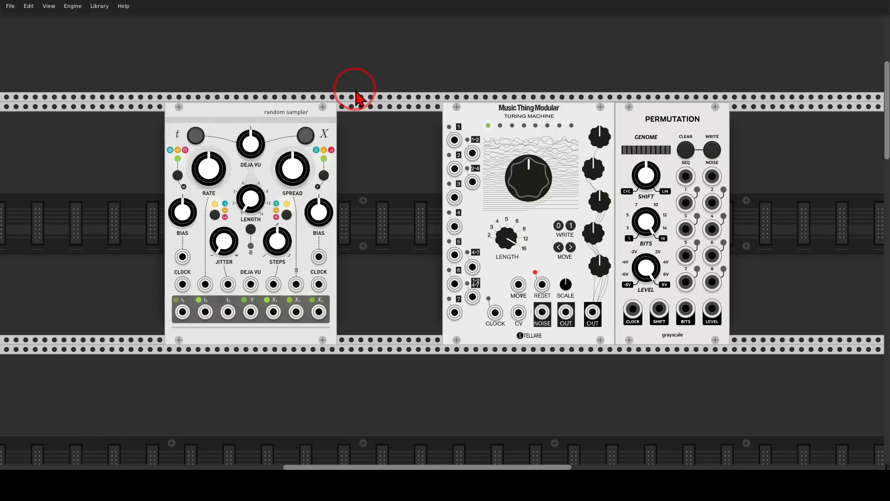
mouse_move(563, 106)
left_mouse_down()
mouse_move(469, 99)
mouse_move(556, 91)
left_mouse_up()
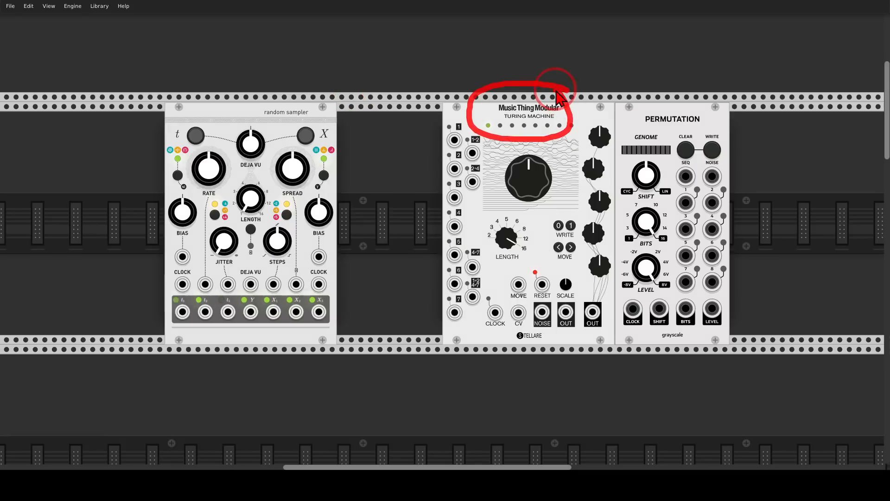
Mark the Permutation module beside the Turing Machine as another example, and clear the markings.
mouse_move(715, 103)
left_mouse_down()
mouse_move(619, 139)
mouse_move(716, 100)
left_mouse_up()
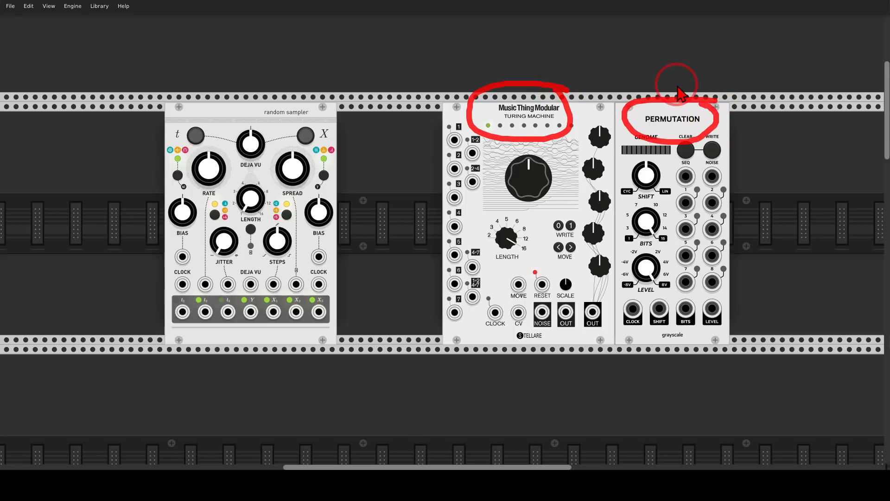
key("Escape")
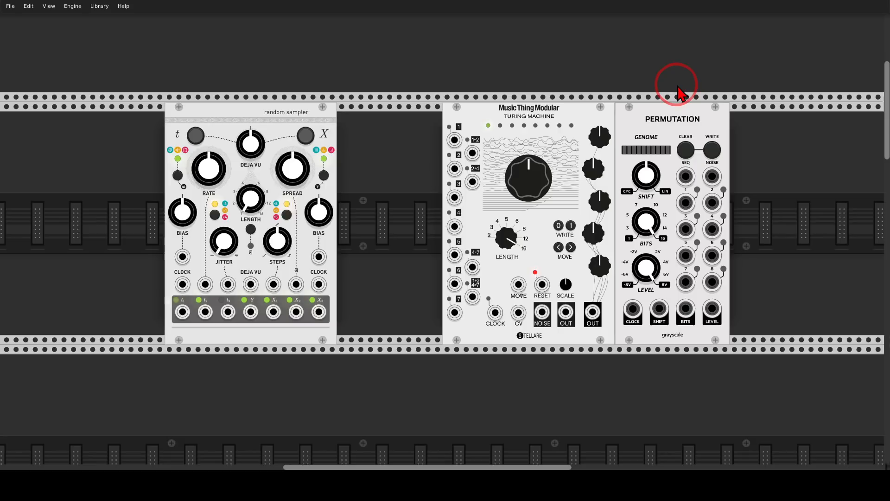
scroll(559, 159, "down", 10)
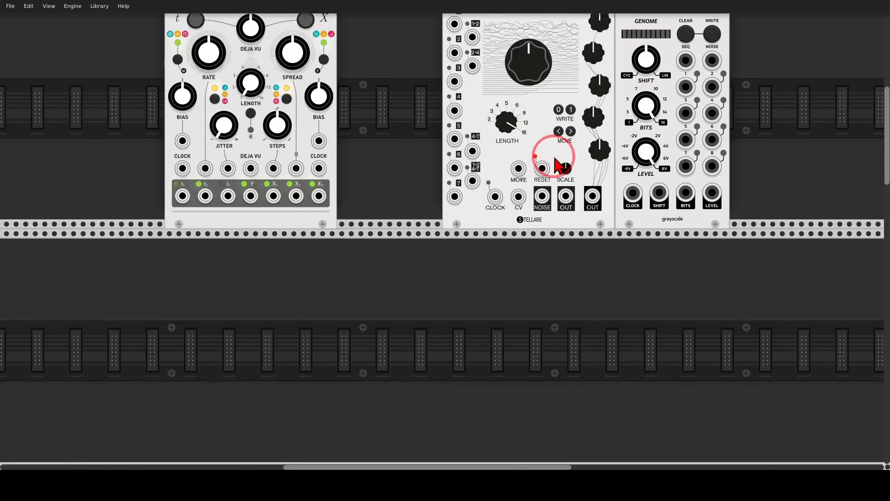
Mark the four coloured nodes in the Neutrinode display, and clear the markings.
left_click_drag(330, 299, 831, 47)
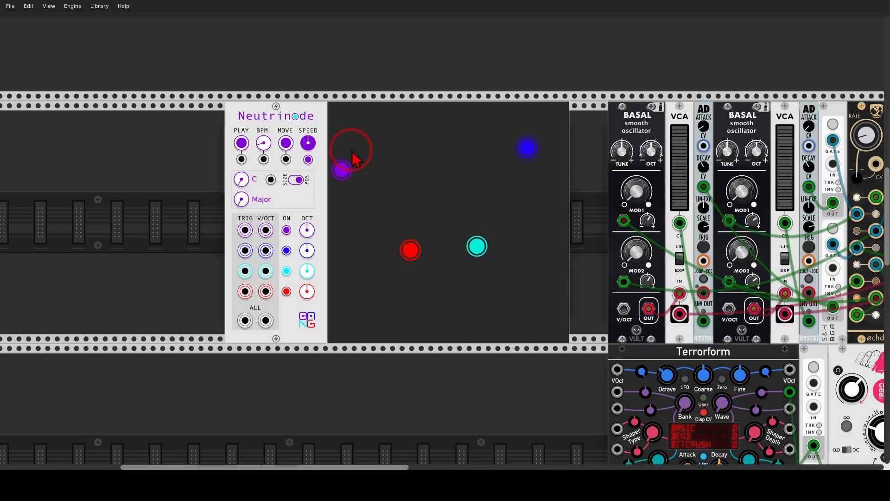
mouse_move(352, 149)
left_mouse_down()
mouse_move(354, 189)
mouse_move(340, 151)
left_mouse_up()
left_click_drag(423, 218, 394, 227)
mouse_move(474, 223)
left_mouse_down()
mouse_move(483, 274)
mouse_move(489, 231)
left_mouse_up()
mouse_move(537, 123)
left_mouse_down()
mouse_move(552, 165)
mouse_move(552, 155)
left_mouse_up()
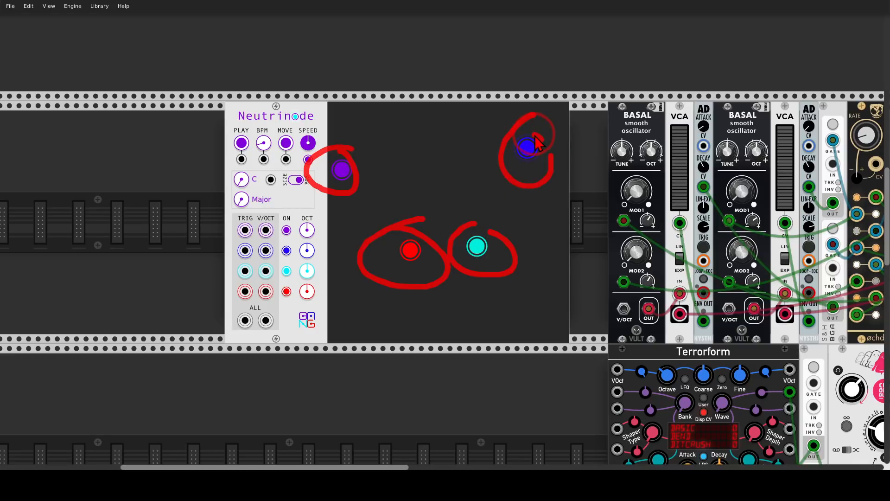
key("shift+F9")
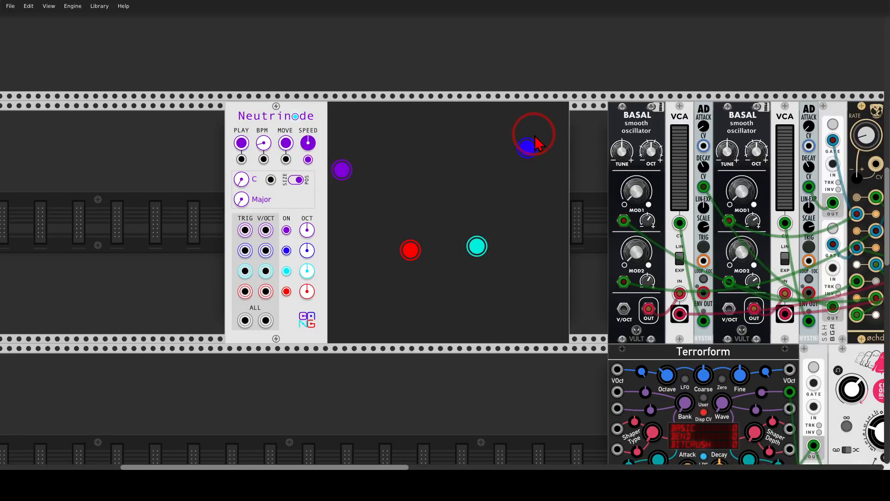
Place eight particles around the four nodes in the Neutrinode display, removing and replacing the one below the blue node.
left_click(394, 128)
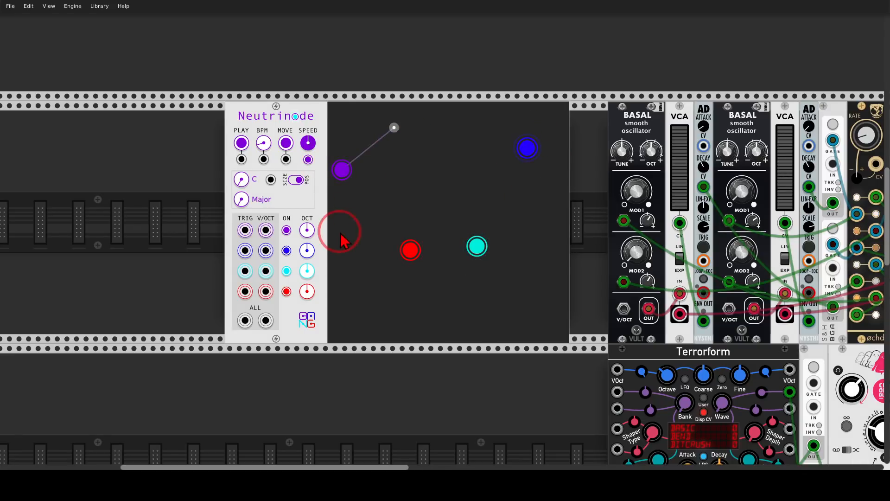
left_click(346, 234)
left_click(438, 193)
left_click(445, 284)
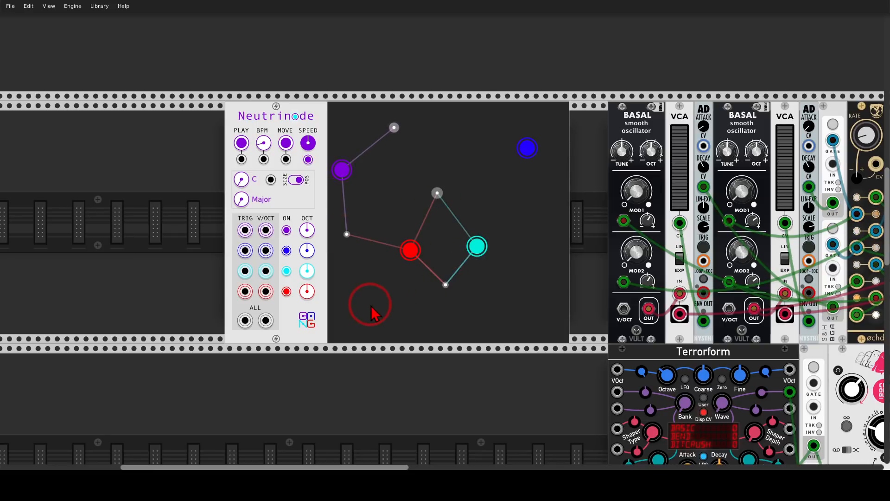
left_click(528, 301)
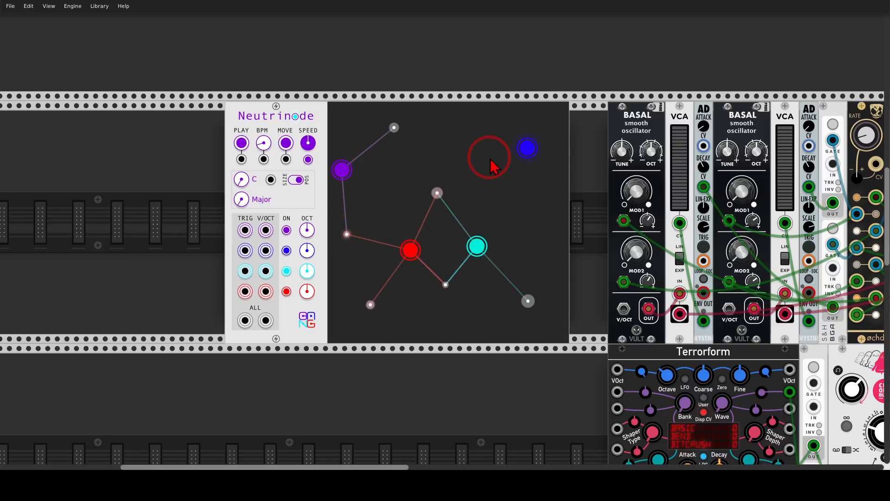
left_click(490, 158)
left_click(537, 208)
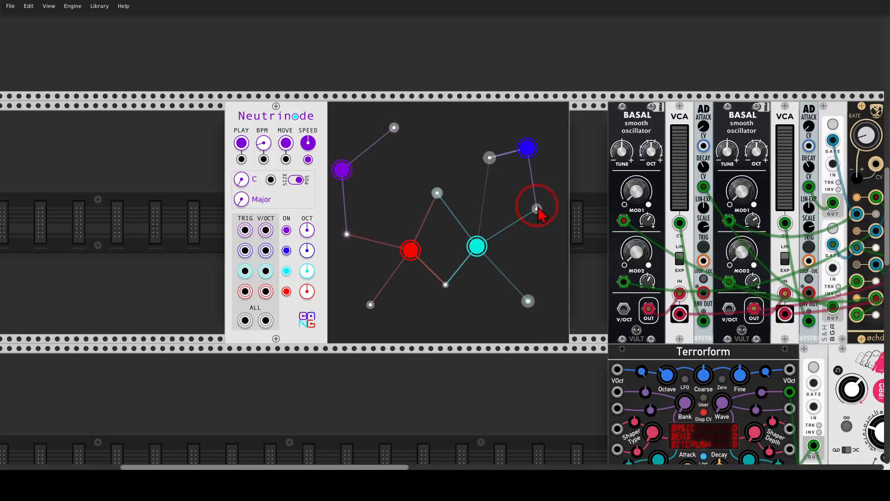
left_click_drag(537, 208, 586, 198)
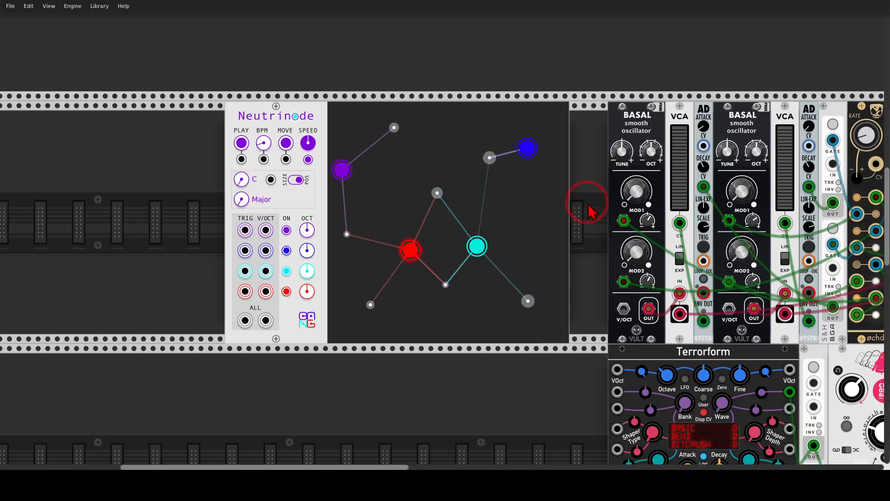
left_click(528, 209)
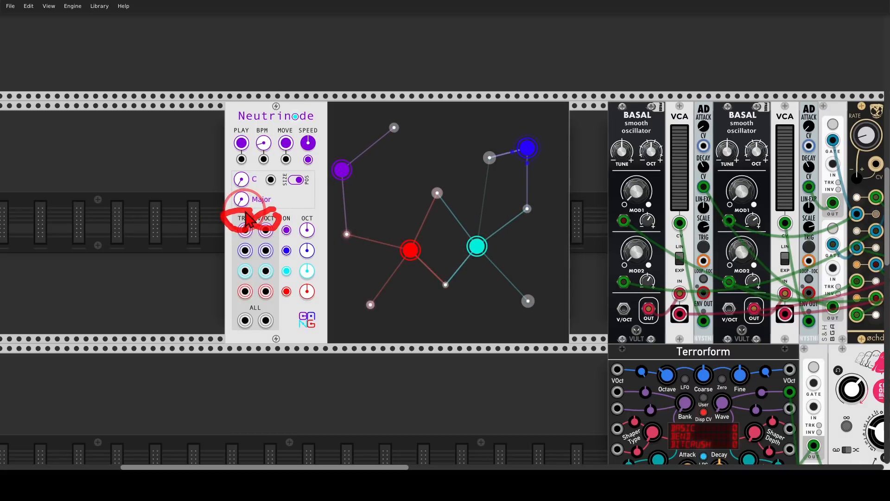
Trace the modulation from the øchd LFO module to the MOD1 section of each of the four Basal oscillators.
left_click_drag(600, 73, 226, 69)
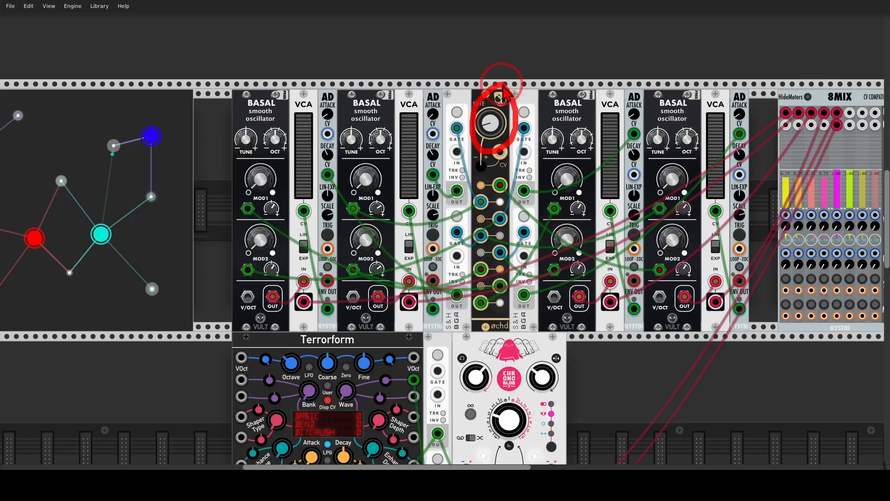
left_click_drag(474, 136, 288, 204)
left_click_drag(483, 145, 380, 209)
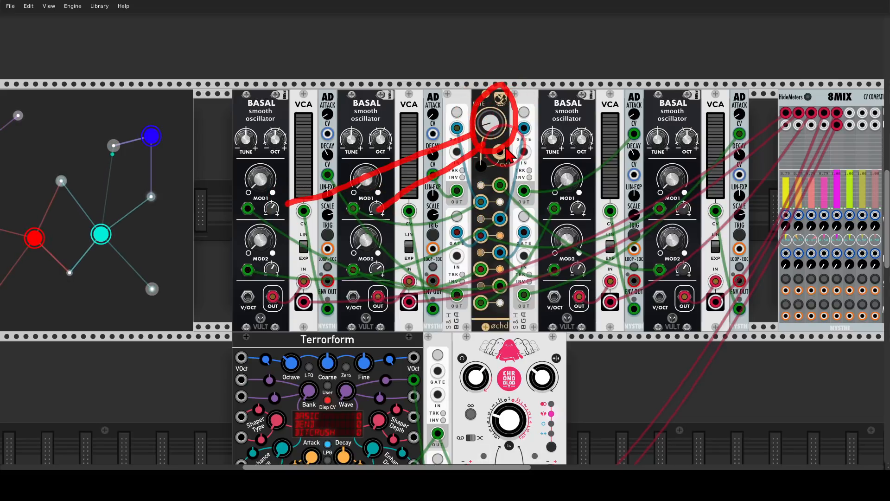
left_click_drag(506, 148, 552, 214)
left_click_drag(510, 141, 674, 220)
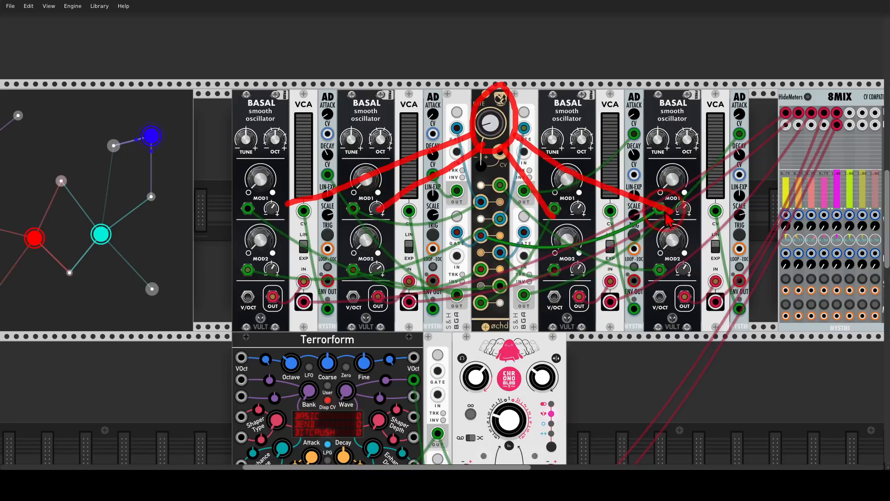
Mark the four sample-and-hold gate inputs on both sides of the øchd module.
mouse_move(460, 104)
left_mouse_down()
mouse_move(448, 118)
mouse_move(467, 113)
mouse_move(465, 106)
left_mouse_up()
mouse_move(524, 104)
left_mouse_down()
mouse_move(518, 111)
mouse_move(526, 105)
left_mouse_up()
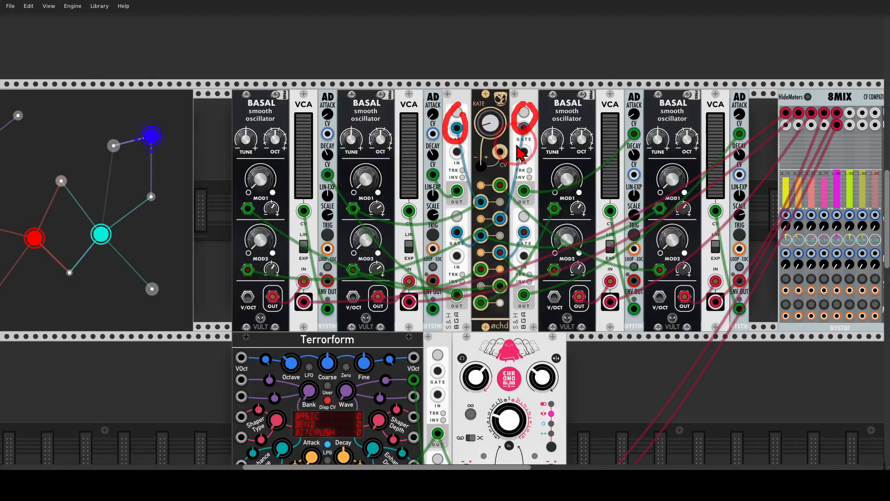
mouse_move(531, 215)
left_mouse_down()
mouse_move(524, 220)
mouse_move(530, 216)
left_mouse_up()
left_click_drag(460, 215, 451, 221)
Trace the four AD envelopes' decay CV inputs back to the sample-and-hold outputs beside øchd.
mouse_move(338, 177)
left_mouse_down()
mouse_move(398, 218)
mouse_move(452, 274)
left_mouse_up()
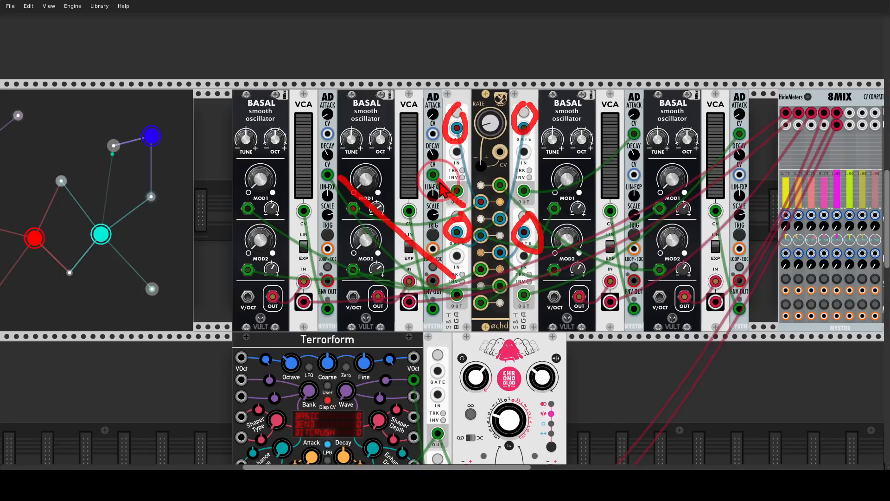
left_click_drag(436, 182, 459, 203)
left_click_drag(625, 145, 531, 185)
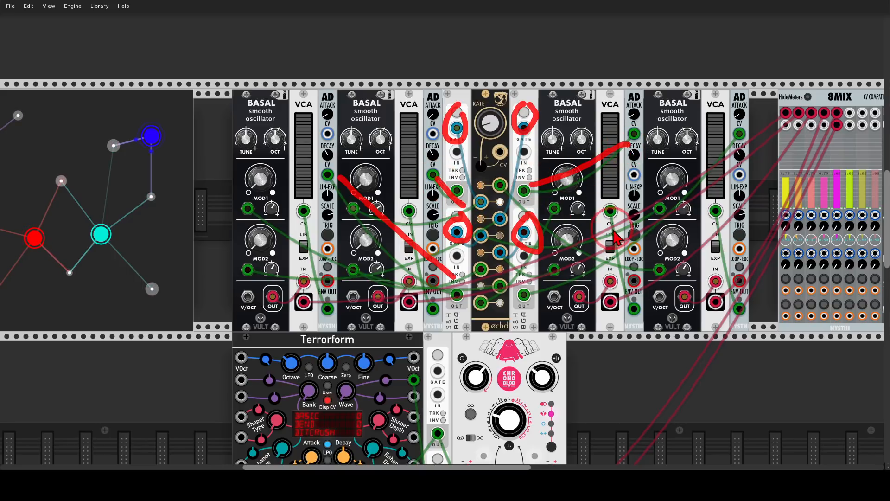
left_click_drag(737, 145, 529, 280)
left_click_drag(478, 139, 476, 162)
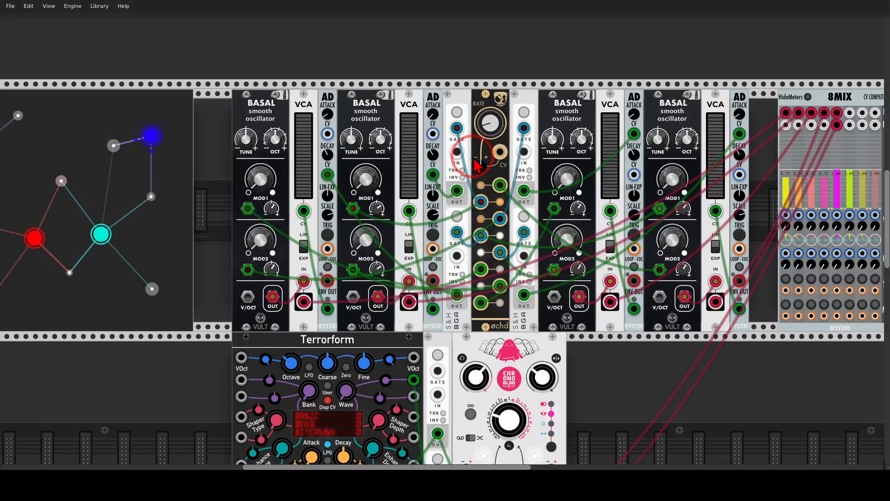
Patch Neutrinode's four V/OCT outputs into the V/OCT inputs of the four Basal oscillators.
left_click_drag(295, 67, 434, 49)
left_click_drag(69, 198, 427, 276)
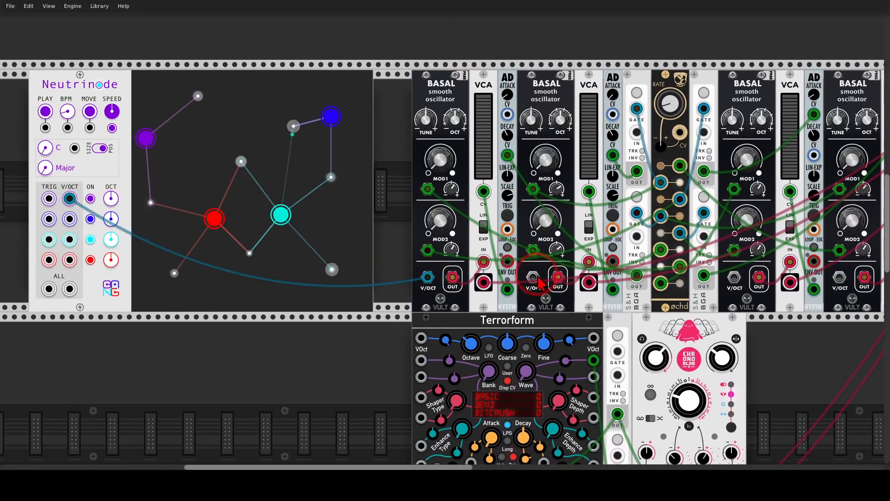
left_click_drag(533, 276, 733, 278)
left_click_drag(839, 277, 74, 259)
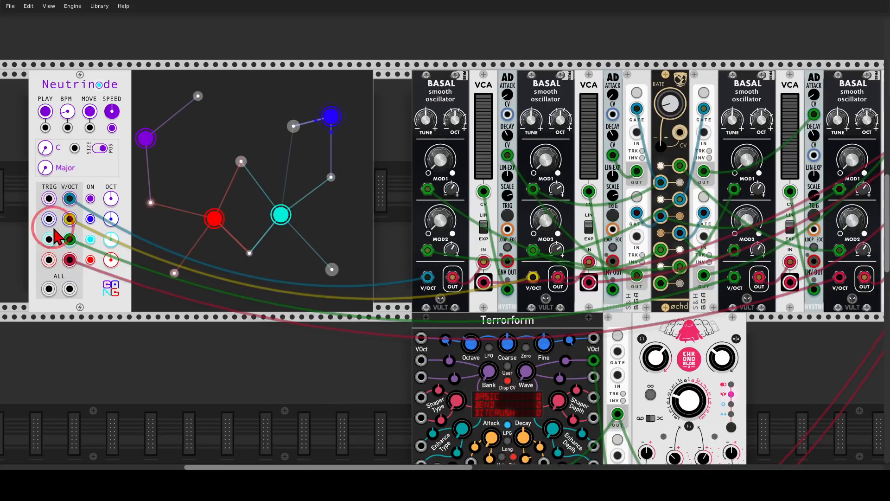
Patch Neutrinode's four TRIG outputs into the trigger inputs of the four AD envelopes.
left_click_drag(48, 198, 426, 250)
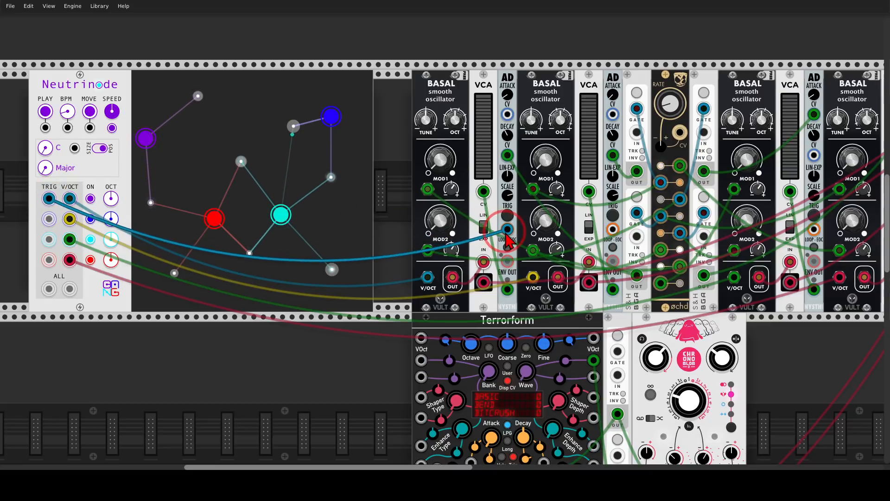
left_click_drag(612, 229, 813, 229)
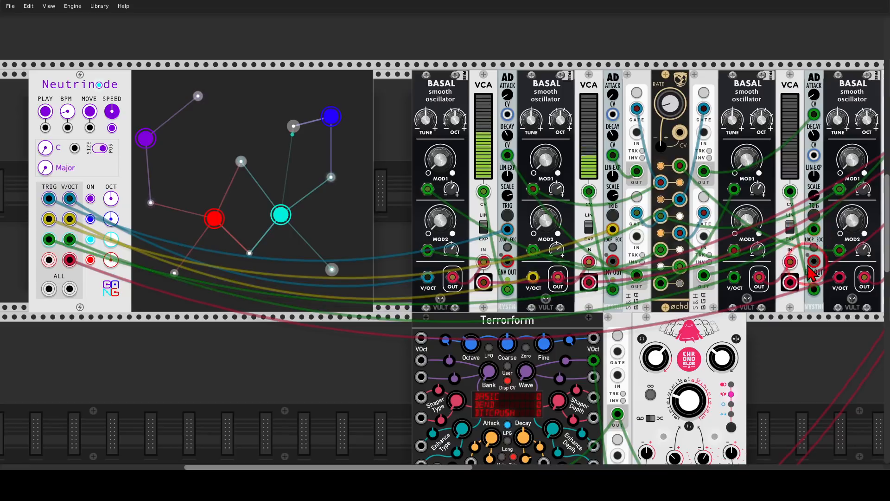
left_click_drag(816, 340, 714, 339)
left_click_drag(816, 228, 218, 258)
Reposition the particle below the red node and the one above it in the Neutrinode display, and start the nodes moving.
left_click_drag(504, 330, 324, 334)
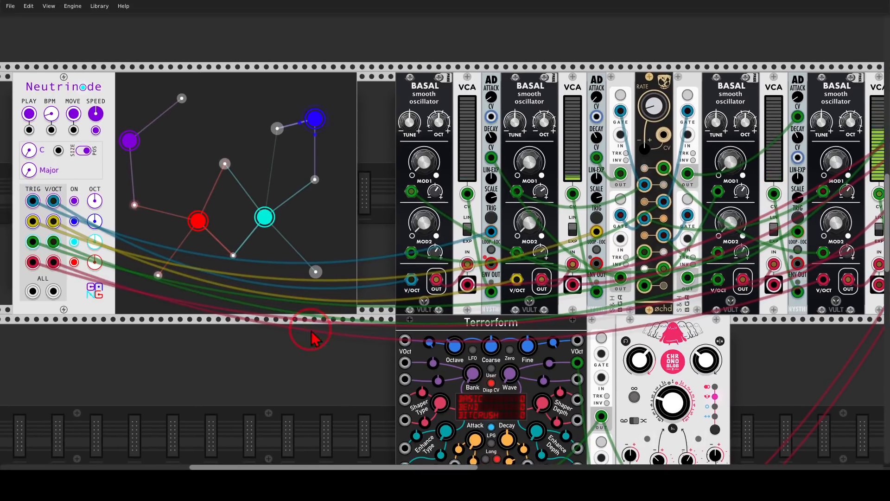
left_click_drag(158, 275, 176, 296)
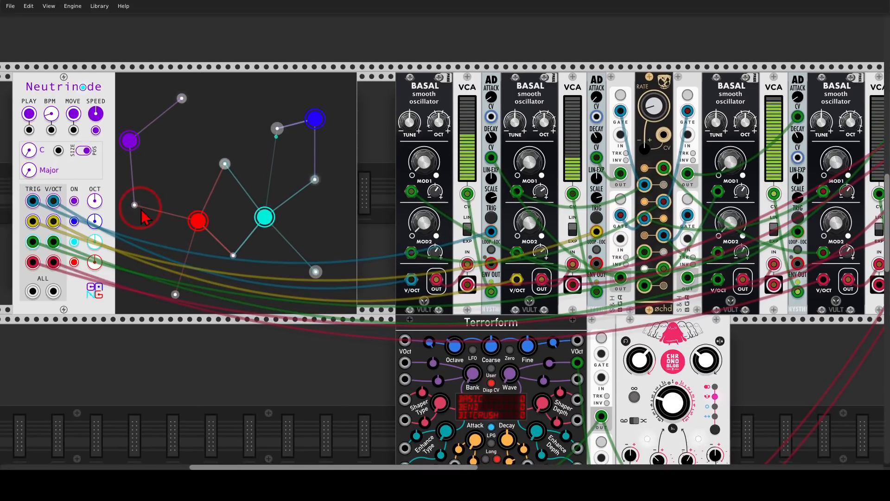
left_click_drag(225, 164, 206, 153)
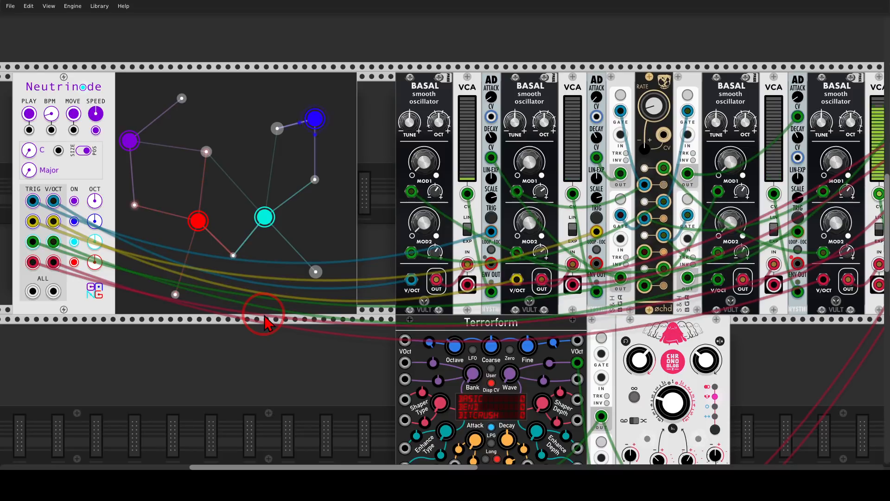
left_click(73, 114)
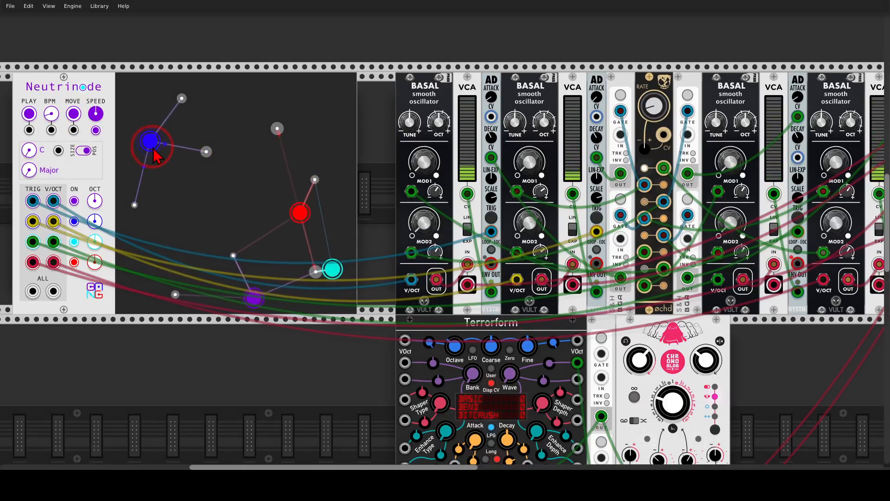
left_click_drag(152, 134, 140, 192)
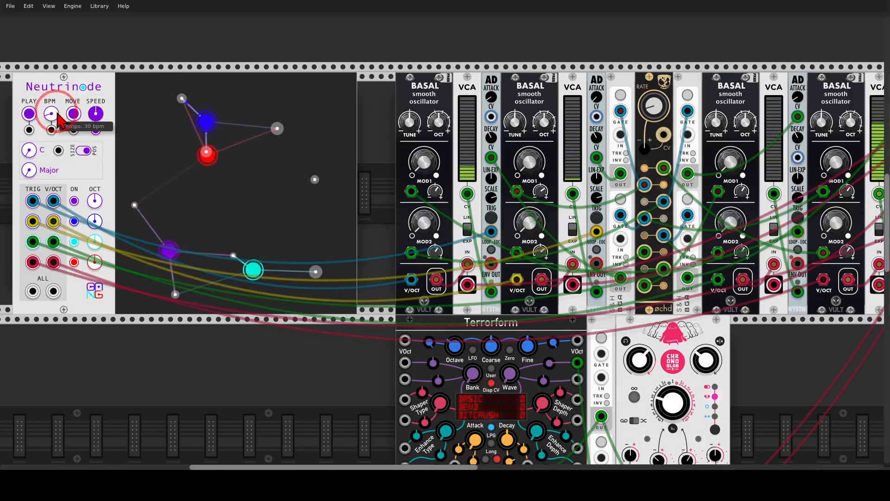
Lower Neutrinode's tempo and node speed, and adjust the octaves of the purple and red nodes.
left_click_drag(53, 114, 53, 172)
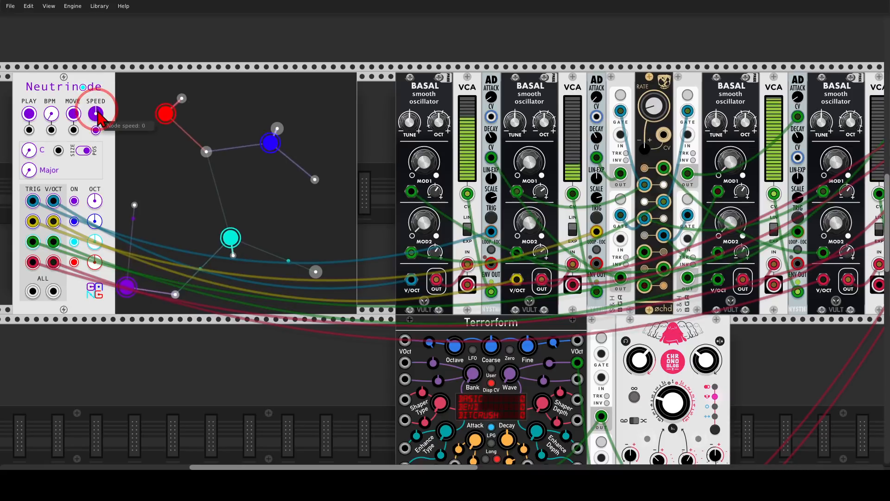
left_click_drag(97, 114, 98, 132)
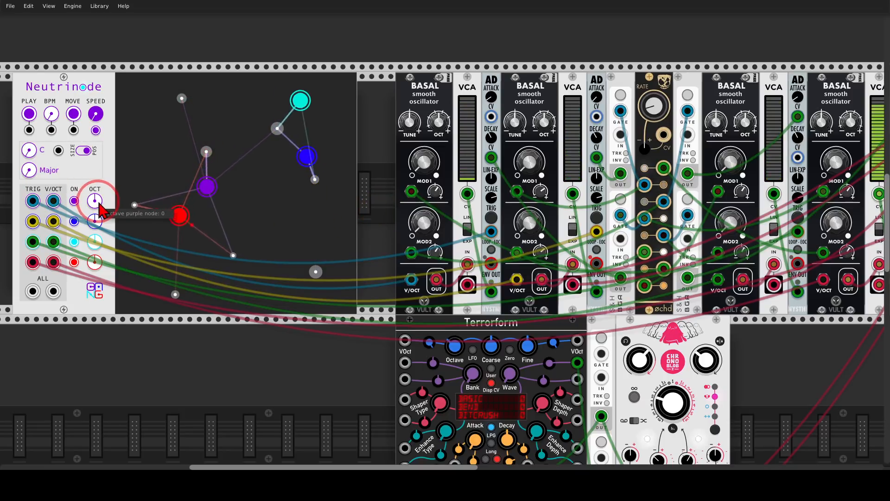
left_click_drag(96, 261, 97, 246)
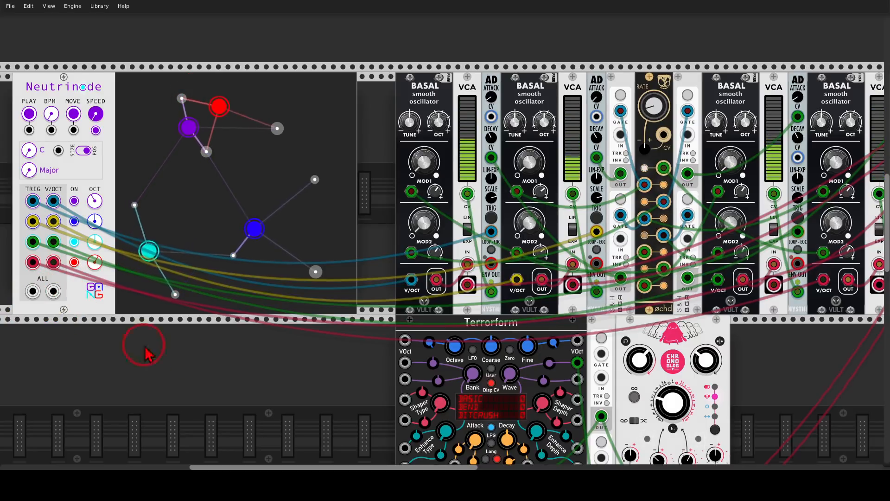
Trace the upper sample-and-hold output beside Terrorform into the Chronoblob delay and back to Terrorform.
left_click_drag(353, 367, 223, 222)
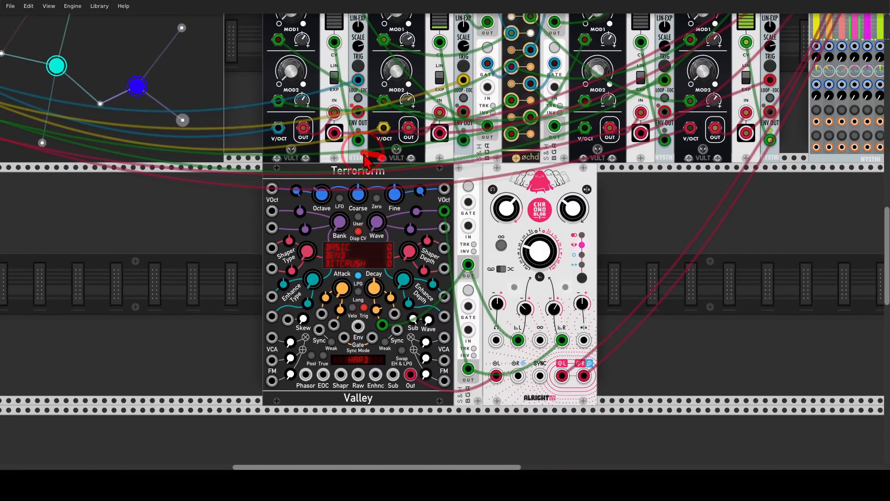
mouse_move(372, 154)
left_mouse_down()
mouse_move(533, 297)
mouse_move(521, 308)
left_mouse_up()
mouse_move(484, 252)
left_mouse_down()
mouse_move(460, 277)
mouse_move(485, 260)
mouse_move(477, 274)
mouse_move(526, 319)
mouse_move(517, 334)
left_mouse_up()
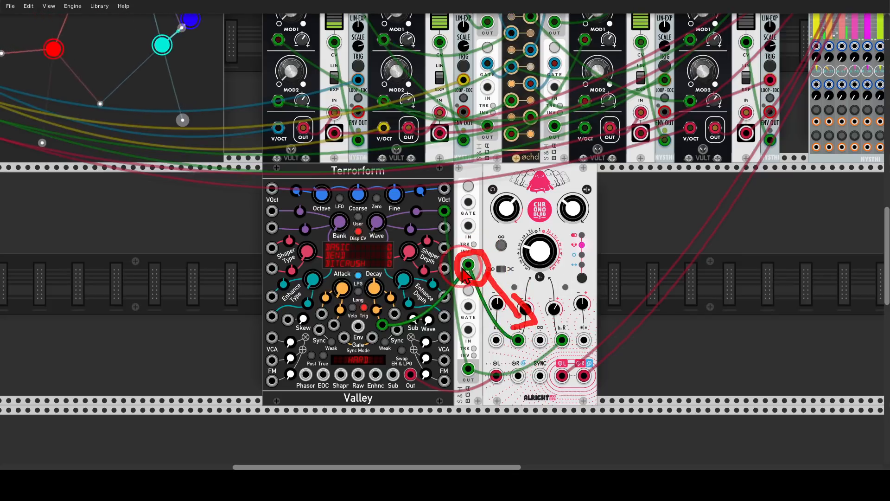
left_click_drag(461, 266, 438, 234)
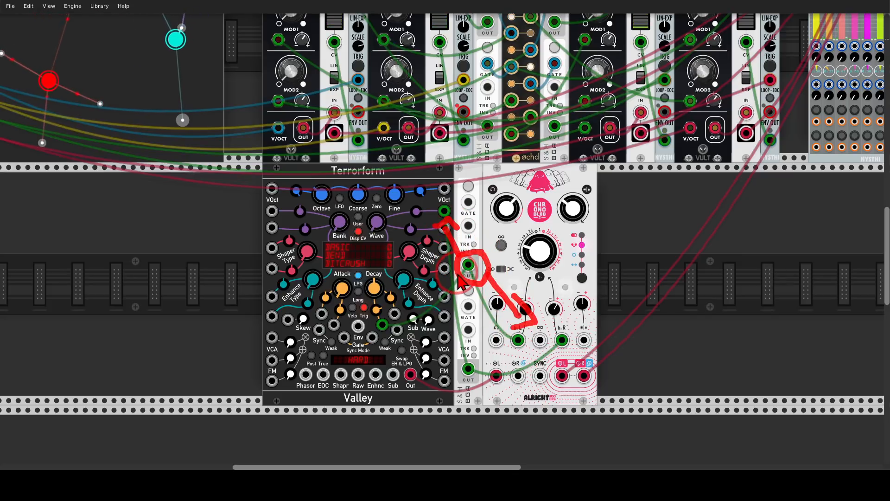
mouse_move(406, 304)
left_mouse_down()
mouse_move(392, 306)
mouse_move(405, 317)
left_mouse_up()
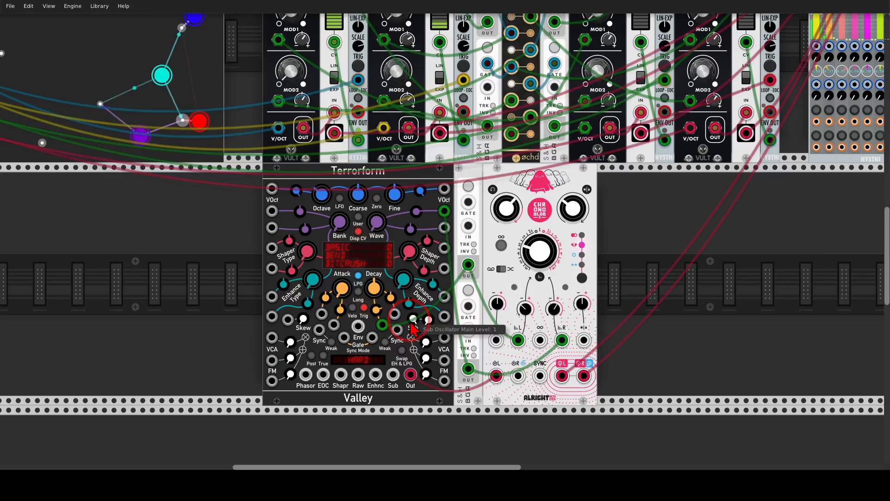
Patch Neutrinode's ALL V/OCT output to Terrorform's VOct input, and its ALL TRIG output to the upper sample-and-hold gate and Terrorform's trigger input.
left_click_drag(189, 206, 365, 255)
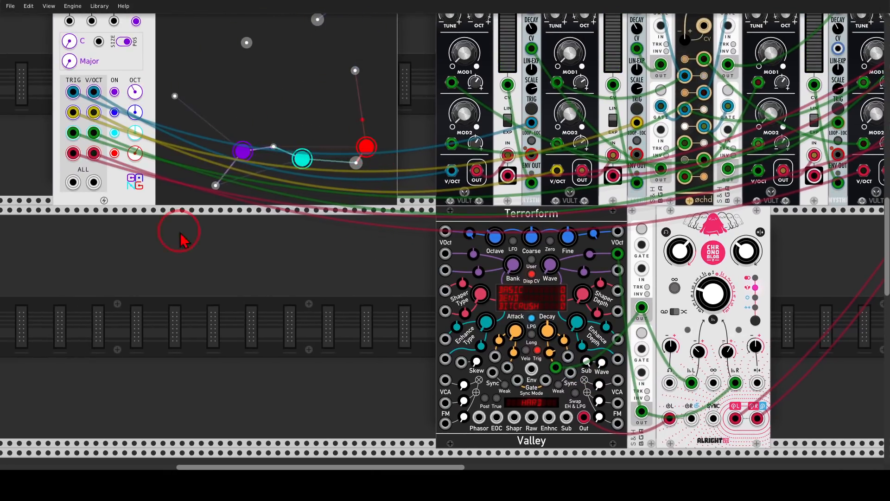
left_click_drag(93, 182, 445, 232)
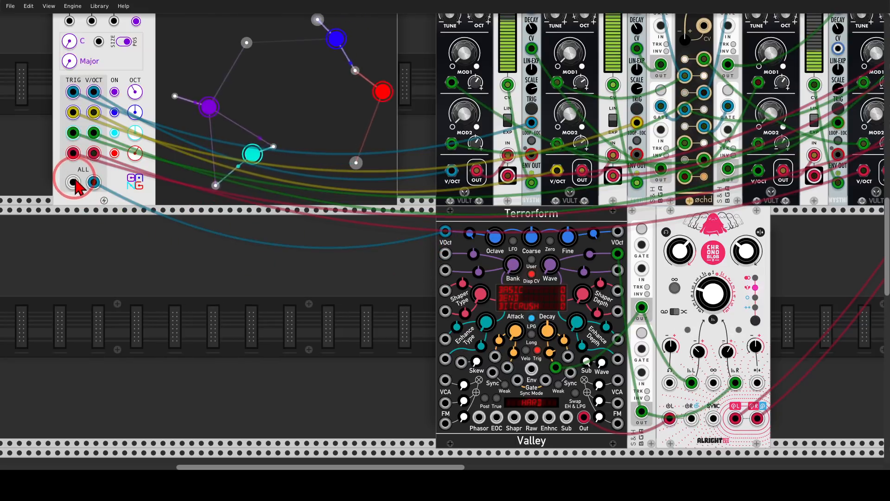
left_click_drag(74, 185, 641, 245)
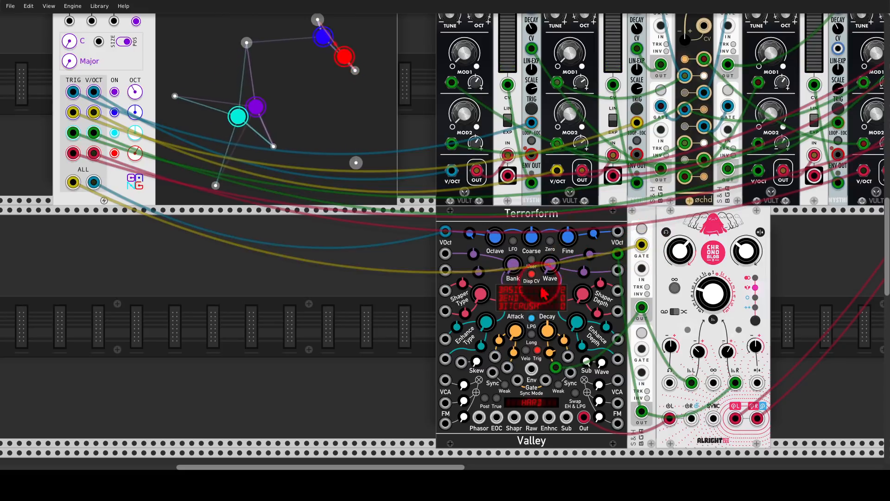
left_click_drag(517, 380, 83, 191)
Solo the fifth channel on the 8MIX mixer to hear the Terrorform voice, and look over the complete patch.
left_click_drag(794, 258, 420, 303)
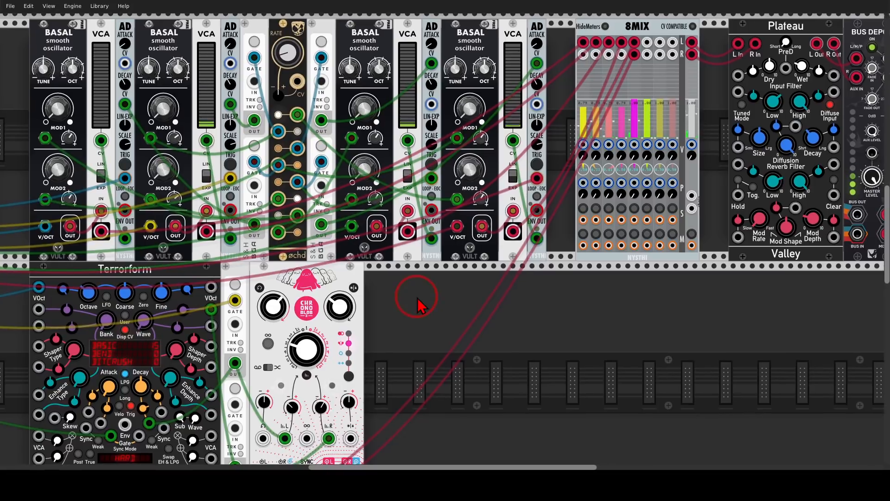
left_click(634, 208)
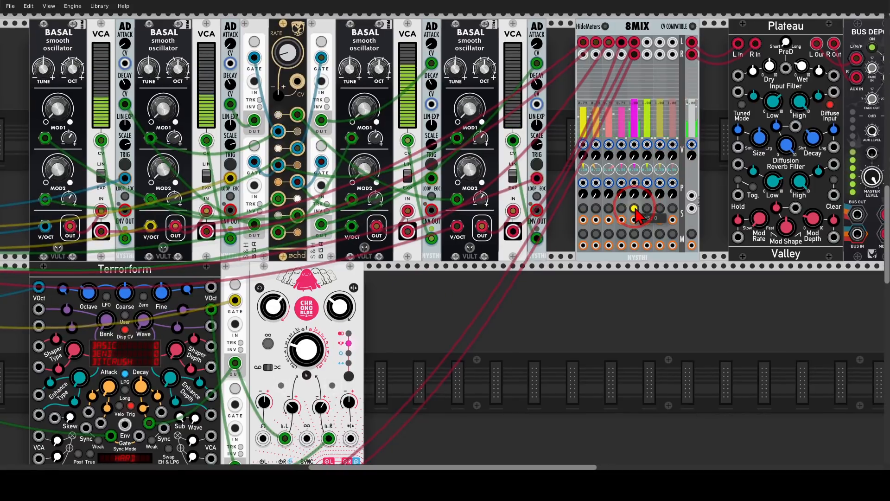
left_click_drag(468, 305, 561, 251)
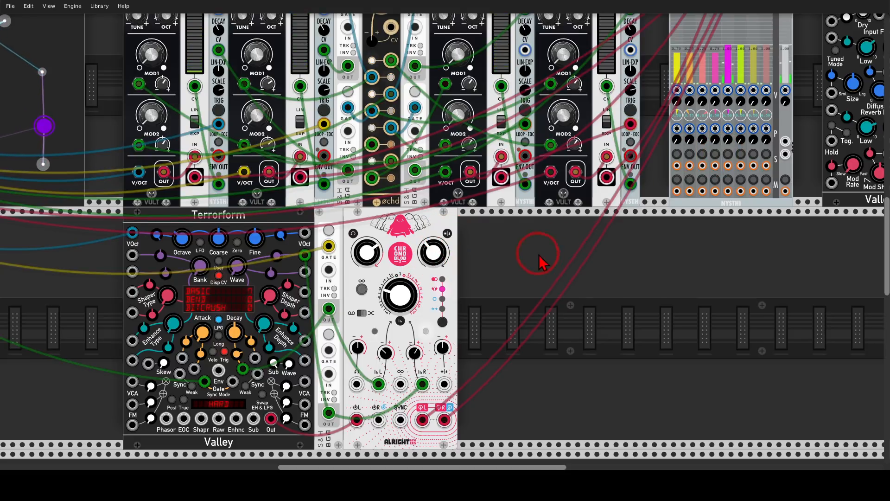
left_click_drag(540, 262, 631, 273)
scroll(626, 254, "down", 3)
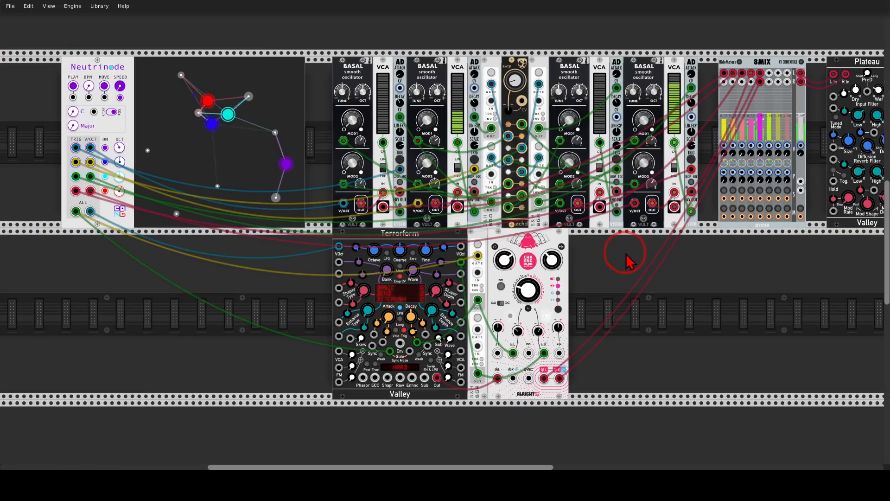
left_click_drag(643, 244, 611, 249)
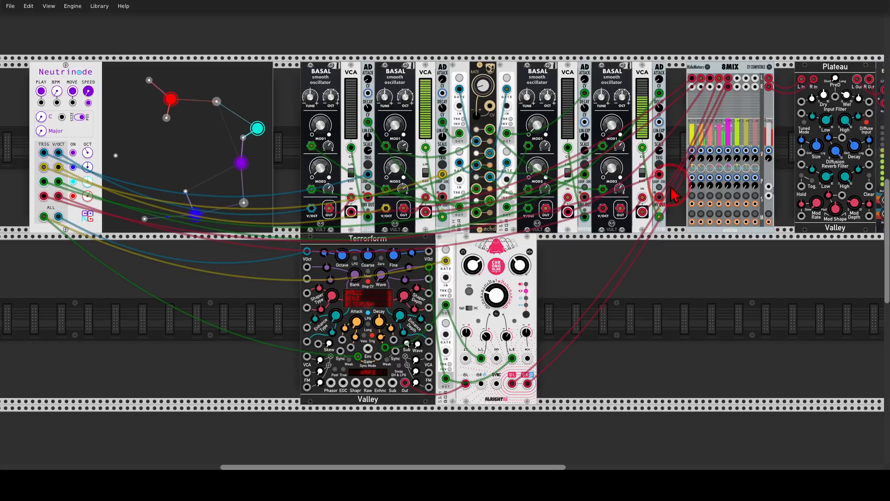
Set Cosmosis's mode to scan from all four directions, and add more particles to the Cosmosis and Orbitones displays.
scroll(626, 232, "down", 4)
scroll(206, 230, "down", 12)
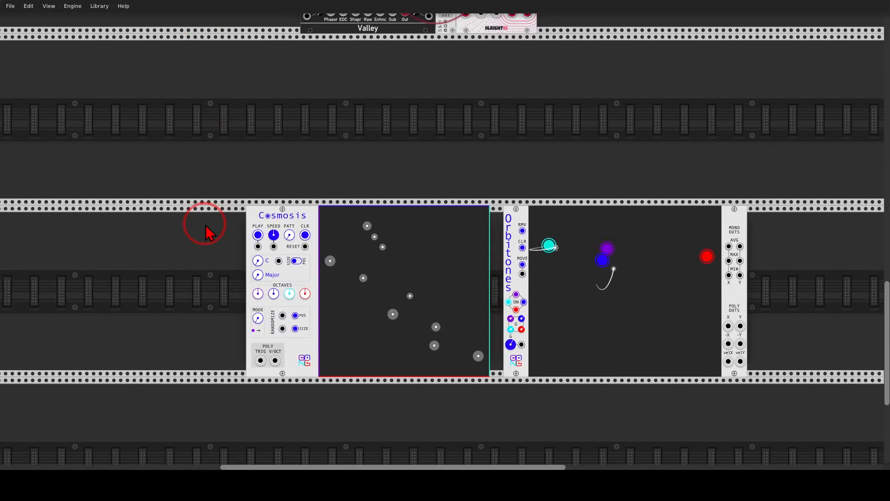
scroll(206, 230, "down", 2)
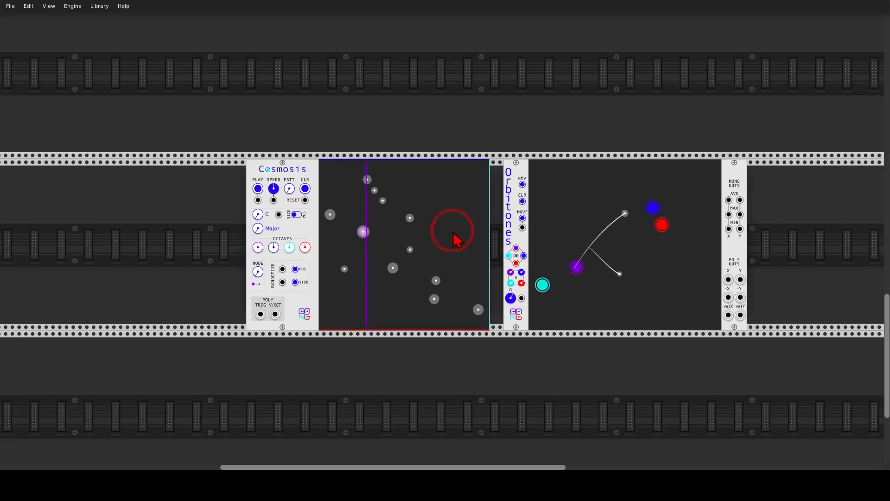
left_click_drag(258, 271, 258, 260)
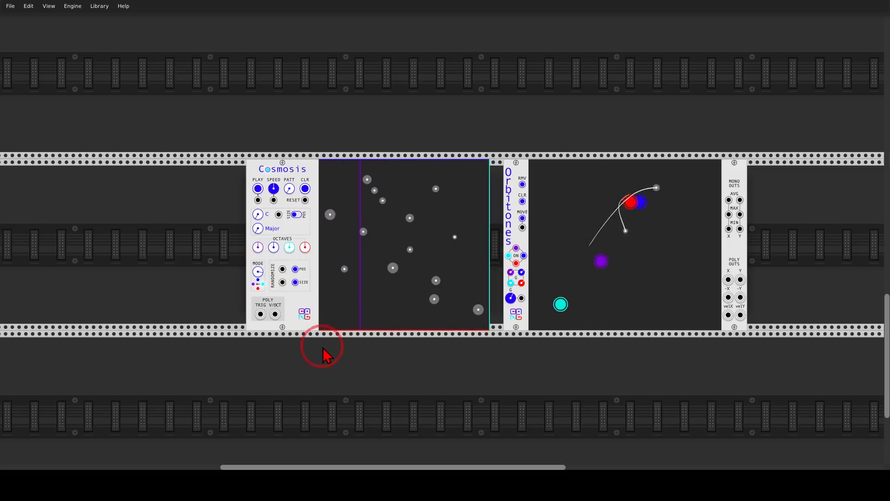
left_click_drag(411, 366, 385, 360)
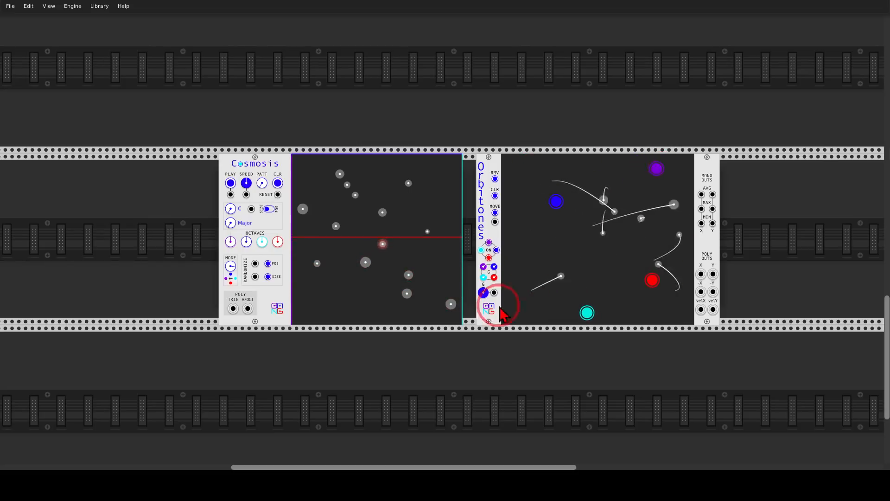
left_click_drag(480, 367, 443, 366)
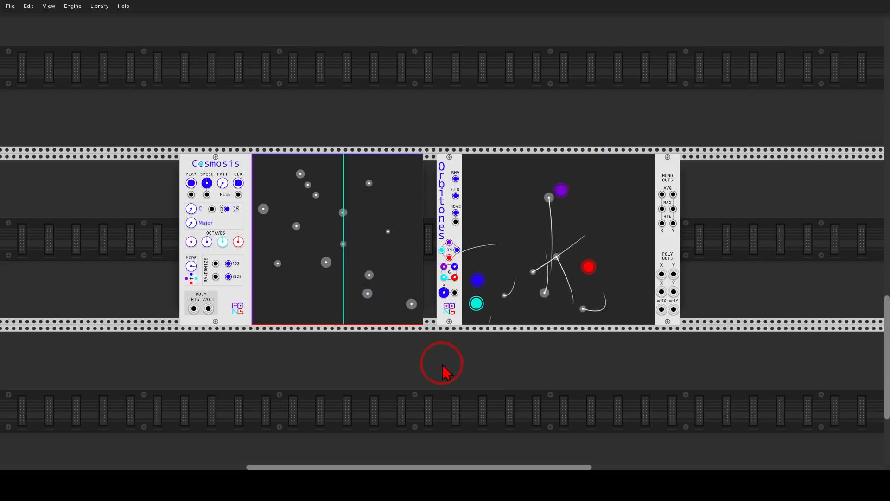
Patch the clock divider's divide-by-2 output into the neighbouring scope's Y input.
scroll(400, 290, "up", 10)
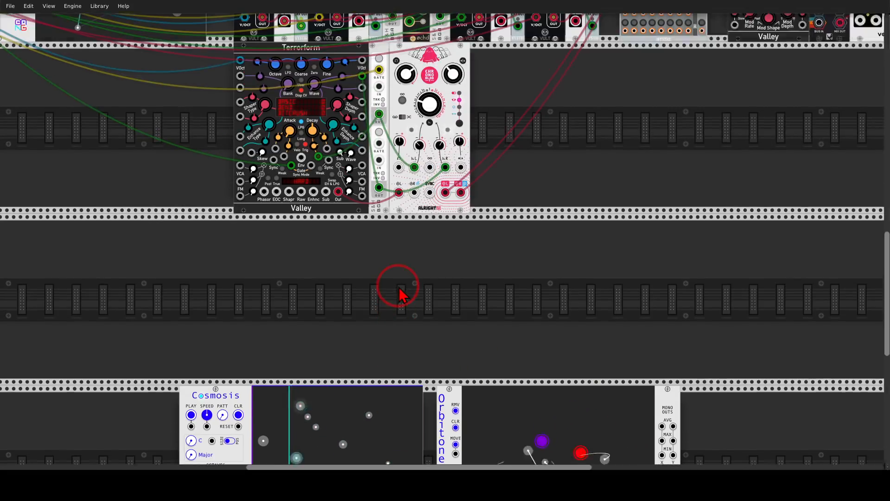
scroll(550, 260, "up", 2)
scroll(550, 260, "down", 1)
scroll(564, 251, "up", 1)
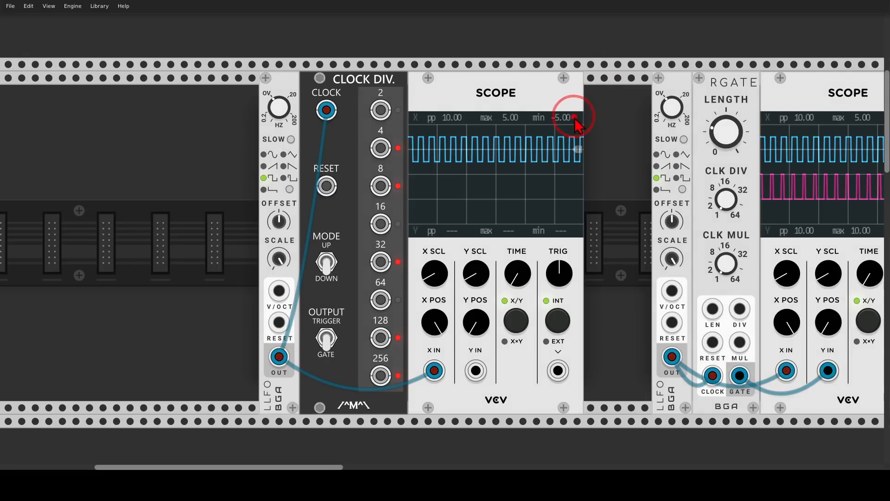
mouse_move(576, 117)
left_mouse_down()
mouse_move(536, 188)
mouse_move(579, 121)
left_mouse_up()
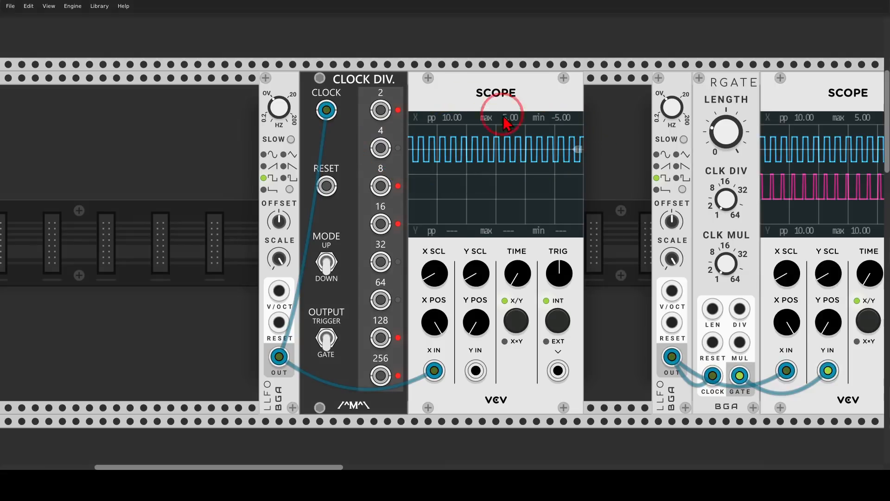
mouse_move(384, 72)
left_mouse_down()
mouse_move(301, 93)
mouse_move(399, 90)
mouse_move(390, 74)
left_mouse_up()
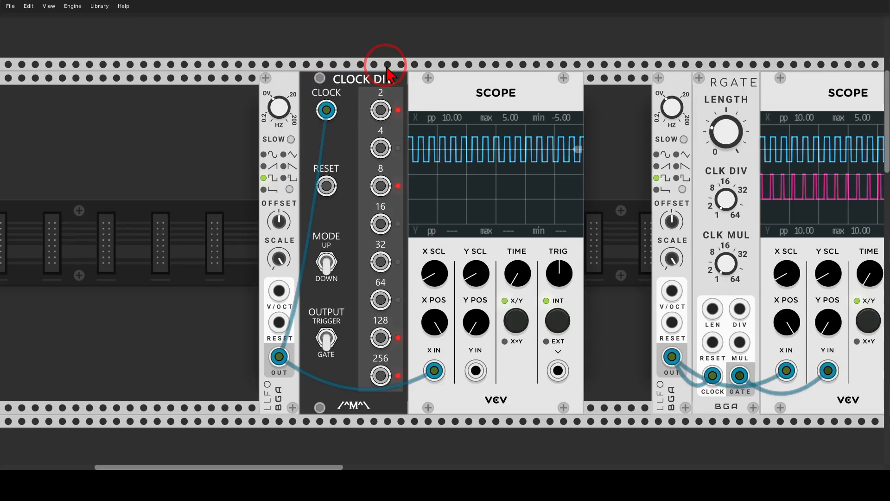
mouse_move(382, 112)
left_mouse_down()
mouse_move(421, 269)
mouse_move(476, 369)
left_mouse_up()
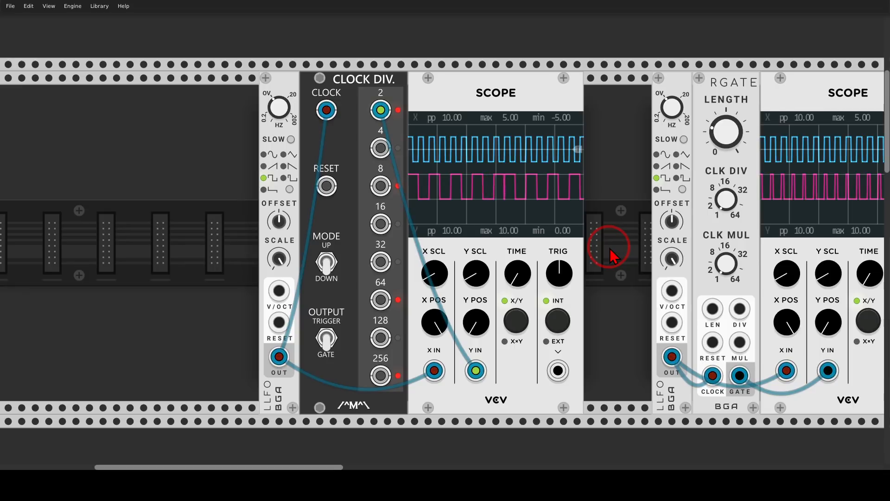
Point out the LLFO clock output, its scope and the RGATE module, and set RGATE's clock division to 5.
mouse_move(611, 255)
left_mouse_down()
mouse_move(324, 238)
mouse_move(279, 226)
left_mouse_up()
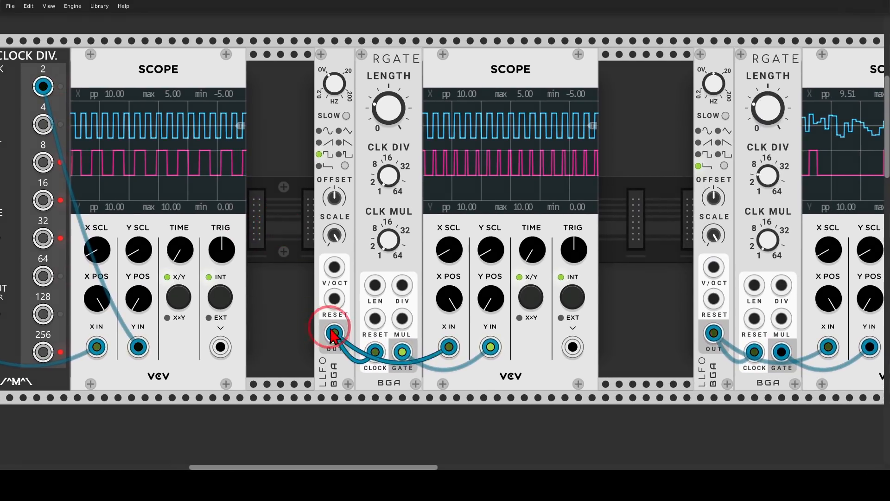
mouse_move(342, 316)
left_mouse_down()
mouse_move(318, 330)
mouse_move(343, 319)
left_mouse_up()
mouse_move(588, 87)
left_mouse_down()
mouse_move(408, 103)
mouse_move(594, 99)
left_mouse_up()
key("Escape")
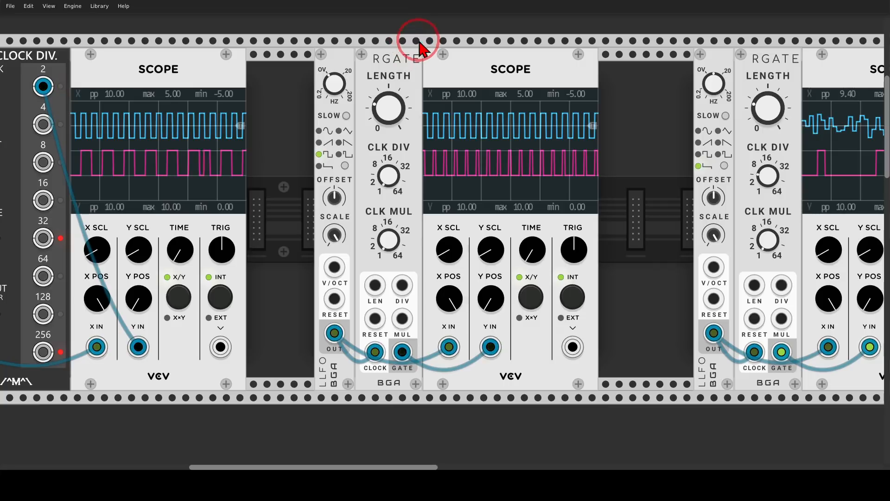
mouse_move(417, 42)
left_mouse_down()
mouse_move(399, 95)
mouse_move(420, 54)
left_mouse_up()
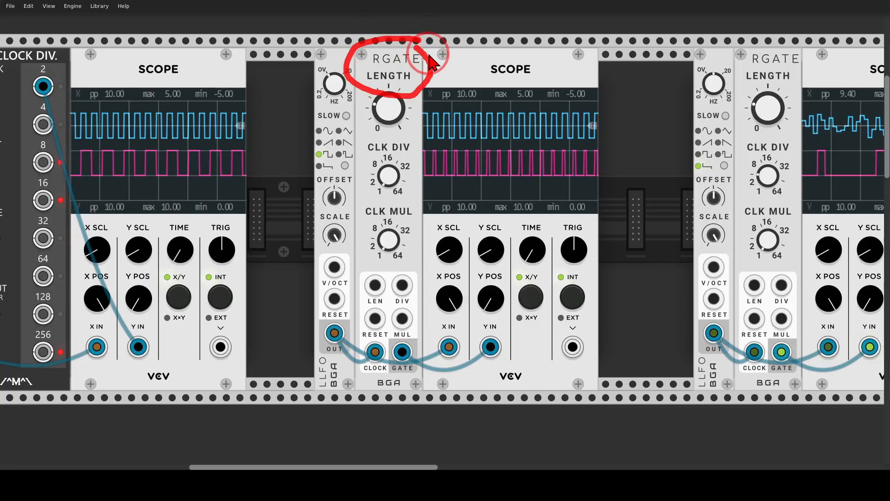
key("Escape")
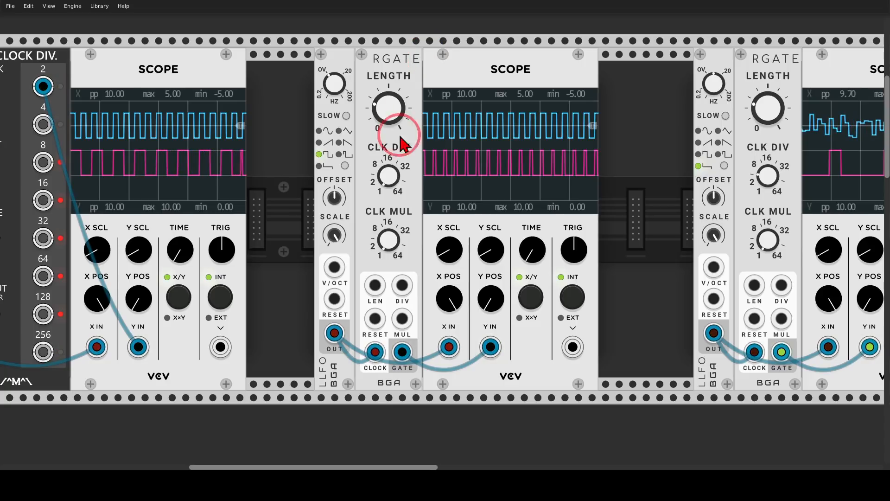
left_click_drag(387, 178, 387, 164)
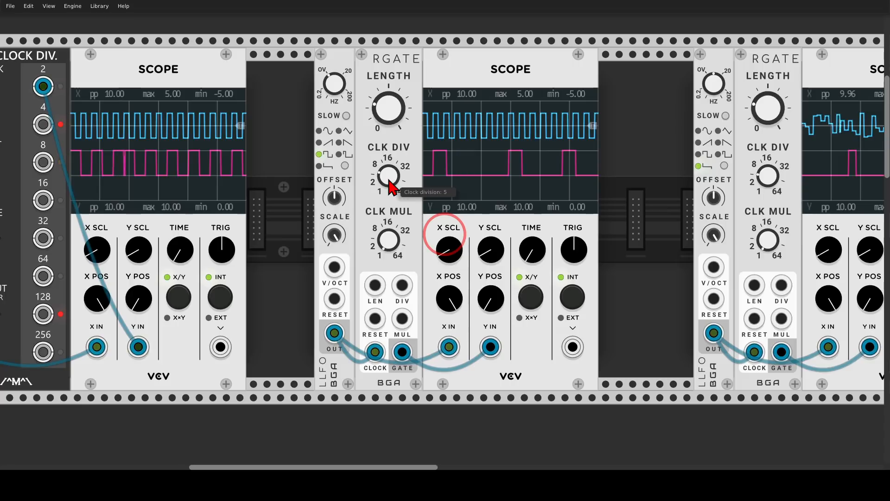
Examine on the scope how the RGATE behaves when clocked by the LLFO's random stepped waveform.
left_click_drag(655, 193, 288, 180)
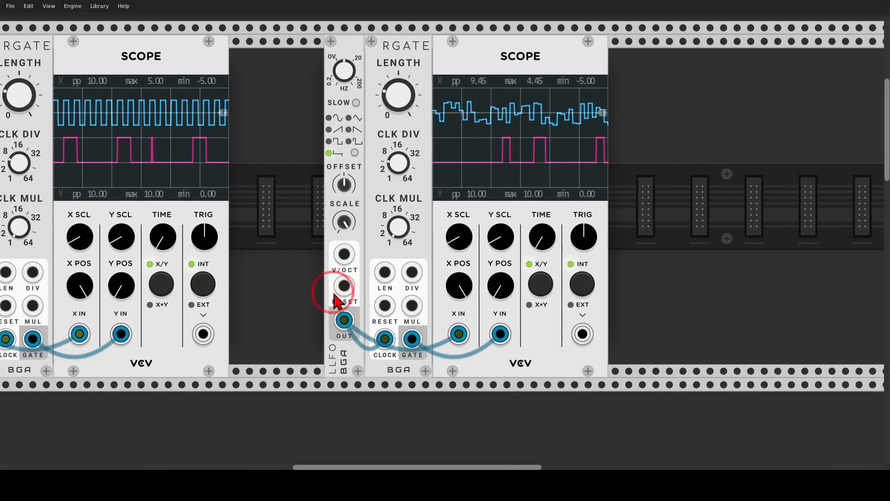
mouse_move(342, 292)
left_mouse_down()
mouse_move(341, 343)
mouse_move(342, 294)
left_mouse_up()
mouse_move(575, 81)
left_mouse_down()
mouse_move(552, 76)
mouse_move(614, 139)
mouse_move(563, 62)
left_mouse_up()
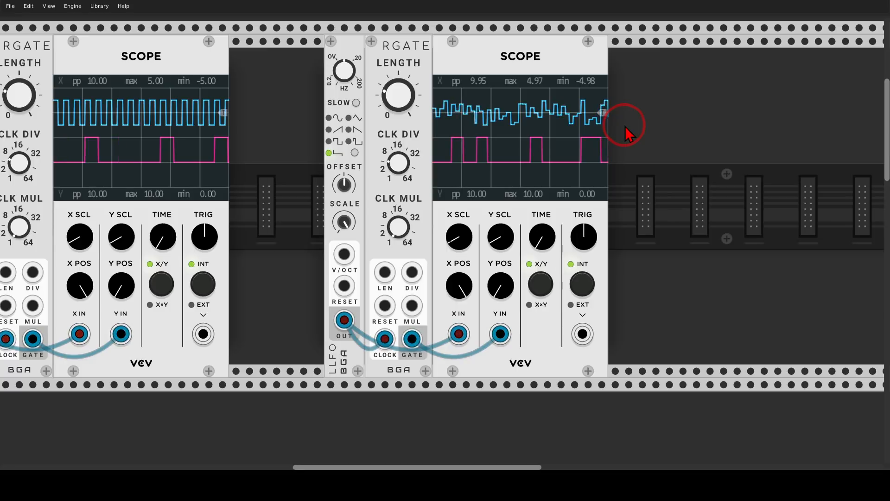
Survey the random sampler patch, from the sampler's controls through the oscillators and Stairway filter to the delay and 4MIX mixer.
scroll(626, 132, "down", 15)
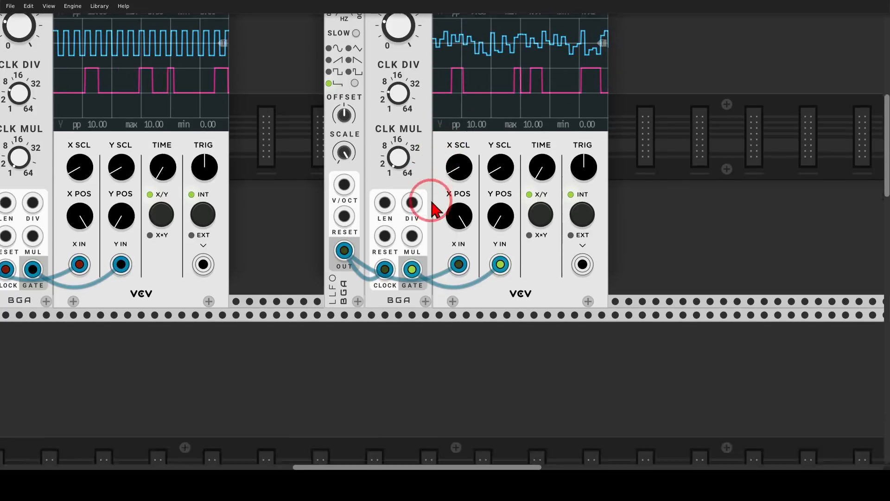
scroll(472, 218, "left", 5)
left_click_drag(470, 213, 567, 7)
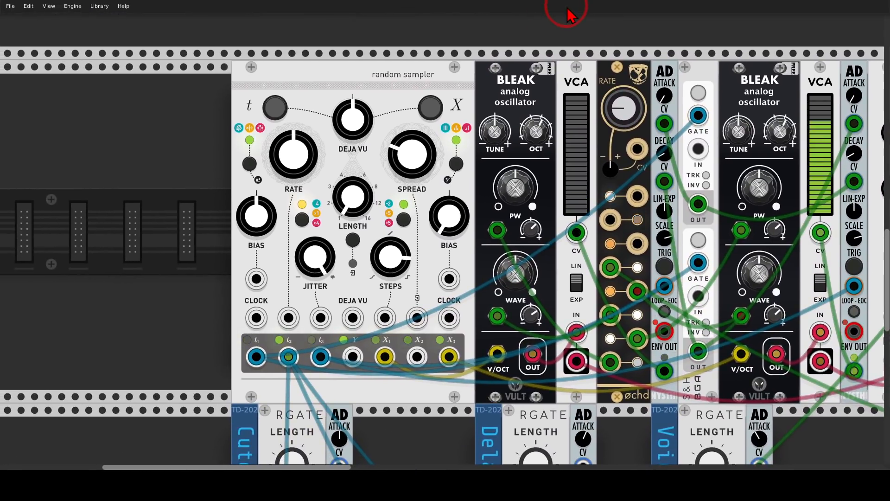
mouse_move(464, 51)
left_mouse_down()
mouse_move(408, 44)
mouse_move(461, 102)
mouse_move(460, 46)
left_mouse_up()
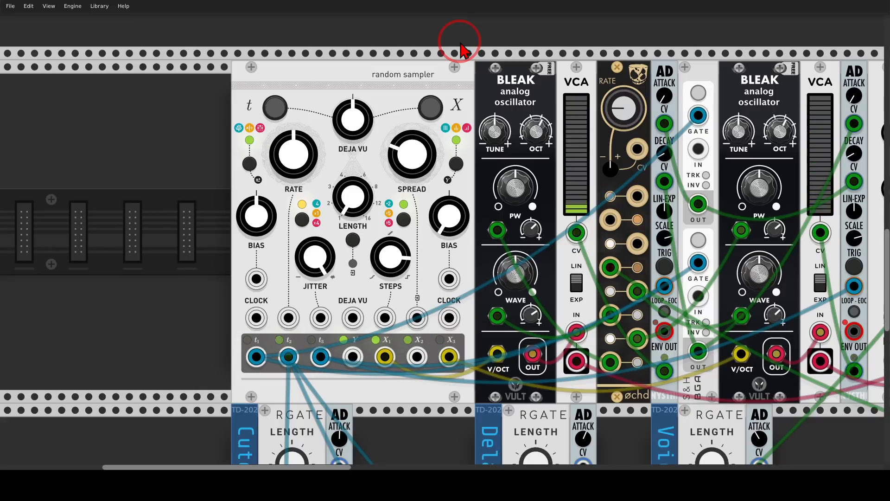
scroll(461, 49, "right", 10)
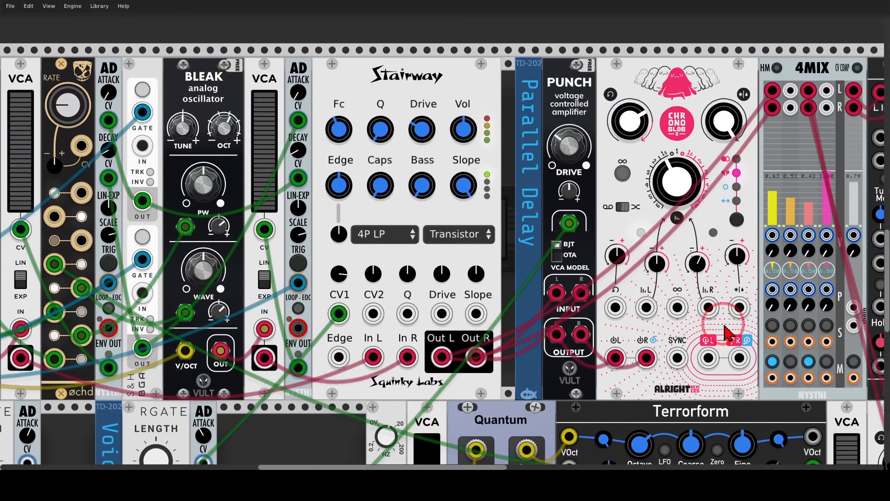
left_click_drag(209, 55, 723, 40)
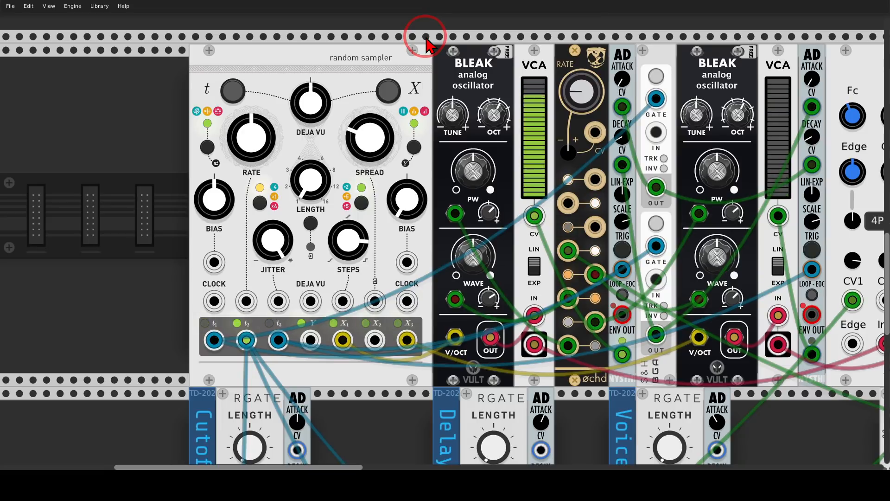
mouse_move(284, 213)
left_mouse_down()
mouse_move(215, 263)
mouse_move(296, 224)
mouse_move(283, 213)
left_mouse_up()
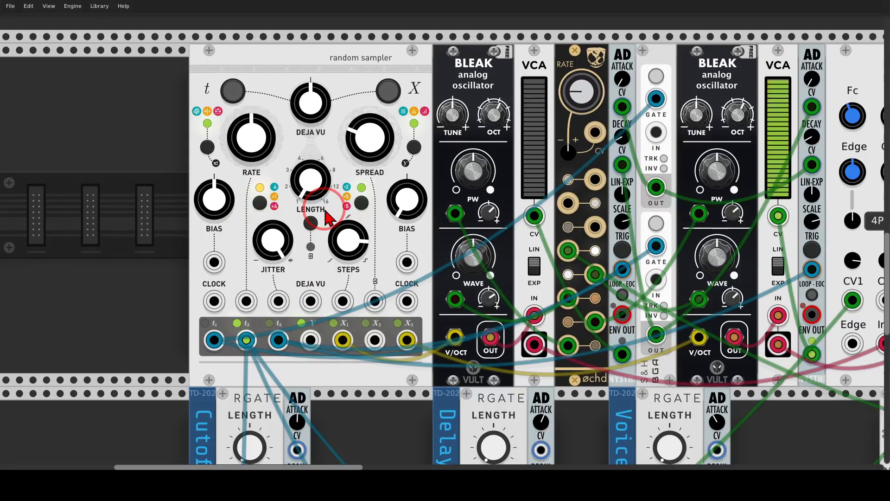
Point out the two BLEAK oscillators with their VCAs in the random sampler patch.
left_click_drag(432, 84, 233, 107)
mouse_move(331, 61)
left_mouse_down()
mouse_move(314, 57)
mouse_move(335, 77)
left_mouse_up()
mouse_move(596, 60)
left_mouse_down()
mouse_move(558, 65)
mouse_move(612, 91)
mouse_move(595, 74)
left_mouse_up()
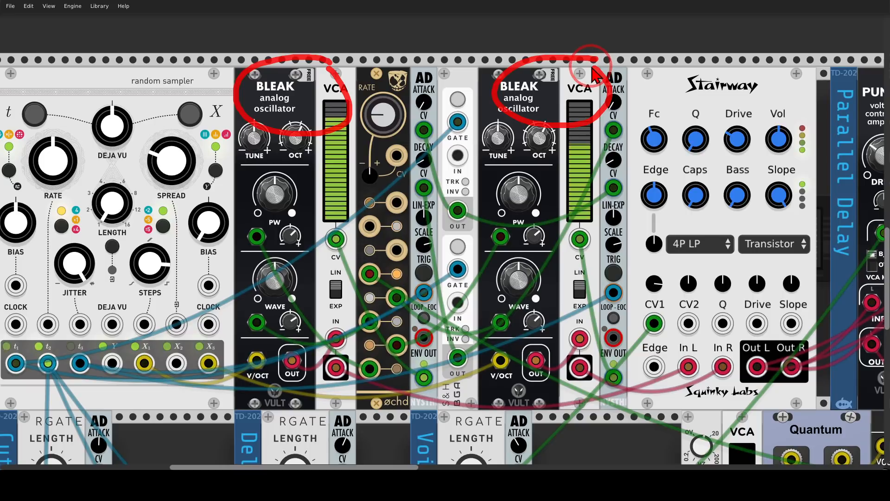
key("Escape")
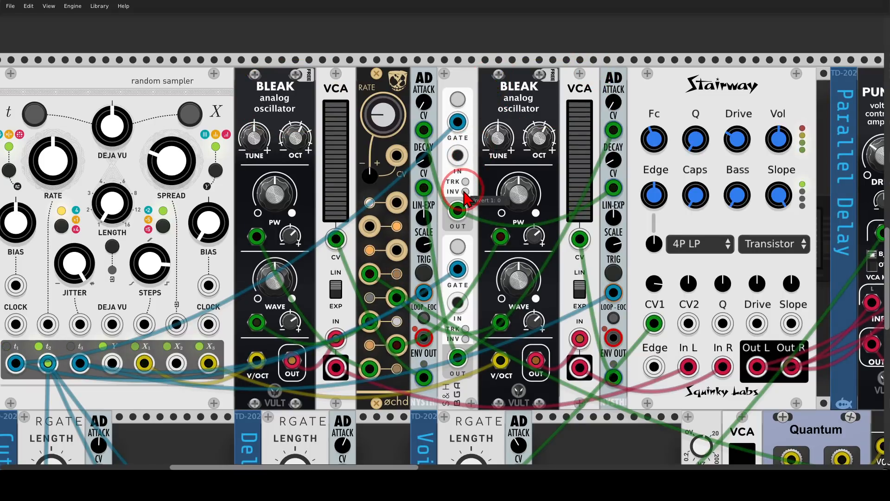
Trace the upper sample-and-hold output between the BLEAK voices to the attack CV inputs of the two AD envelopes.
mouse_move(456, 178)
left_mouse_down()
mouse_move(441, 208)
mouse_move(471, 222)
mouse_move(444, 183)
left_mouse_up()
mouse_move(430, 142)
left_mouse_down()
mouse_move(448, 306)
mouse_move(436, 218)
left_mouse_up()
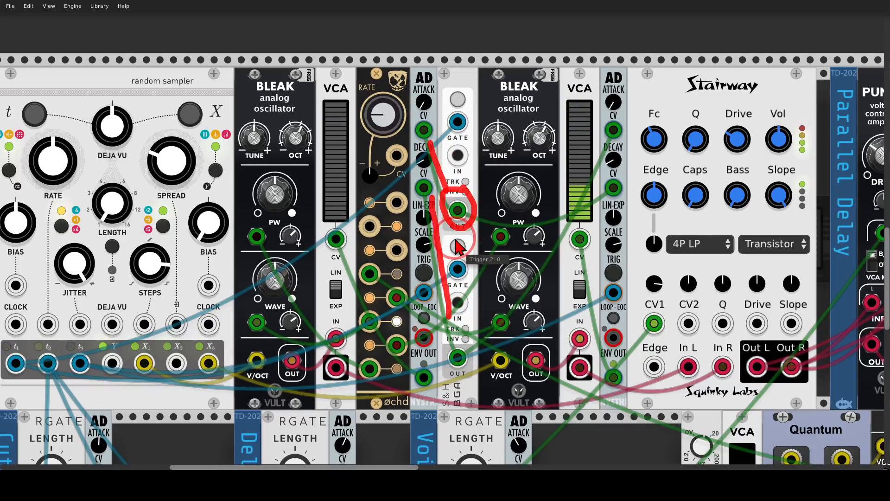
mouse_move(461, 200)
left_mouse_down()
mouse_move(486, 199)
mouse_move(598, 137)
left_mouse_up()
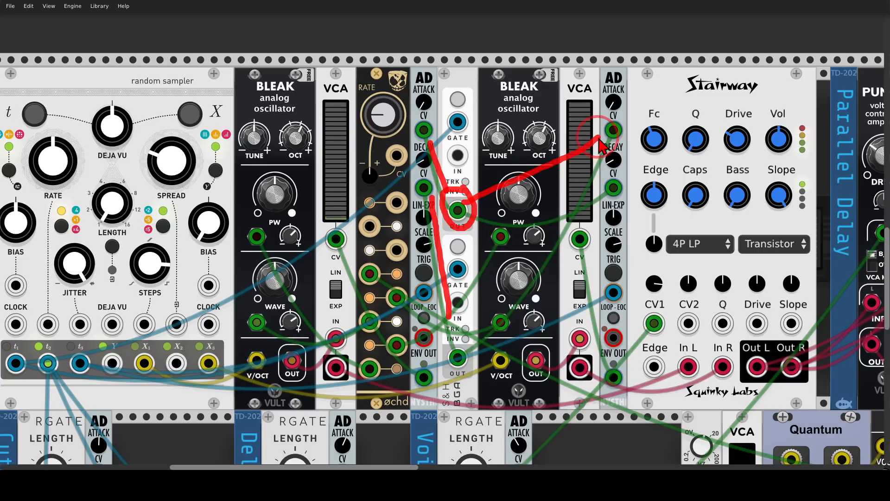
Trace the sample-and-hold output to the second AD's decay CV and mark the øchd LFO's modulation of both BLEAK oscillators.
left_click_drag(478, 206, 593, 197)
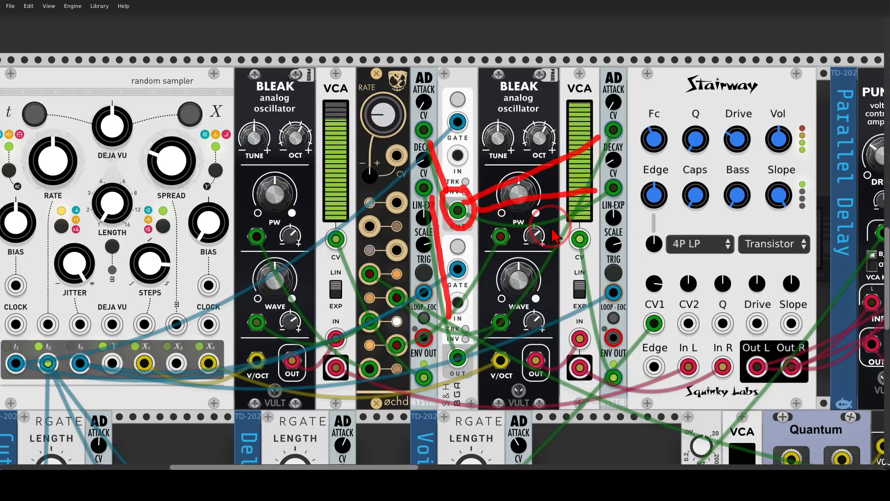
key("super+shift+F11")
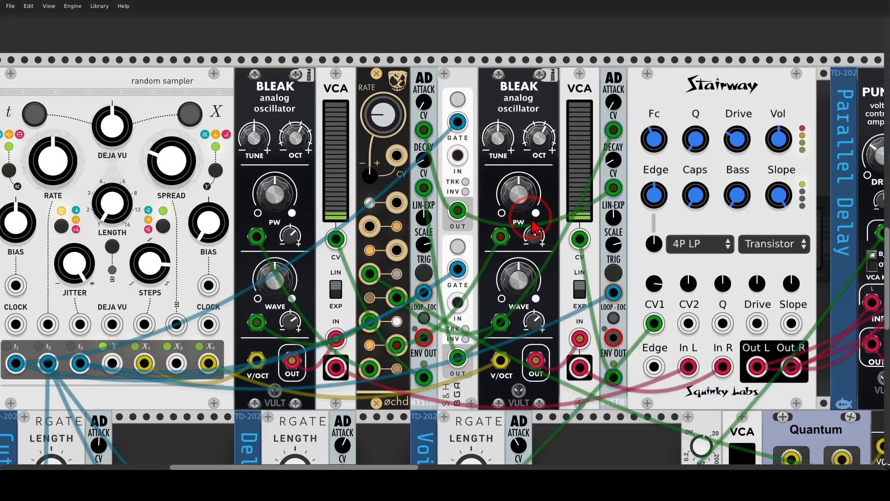
mouse_move(401, 85)
left_mouse_down()
mouse_move(363, 156)
mouse_move(400, 84)
left_mouse_up()
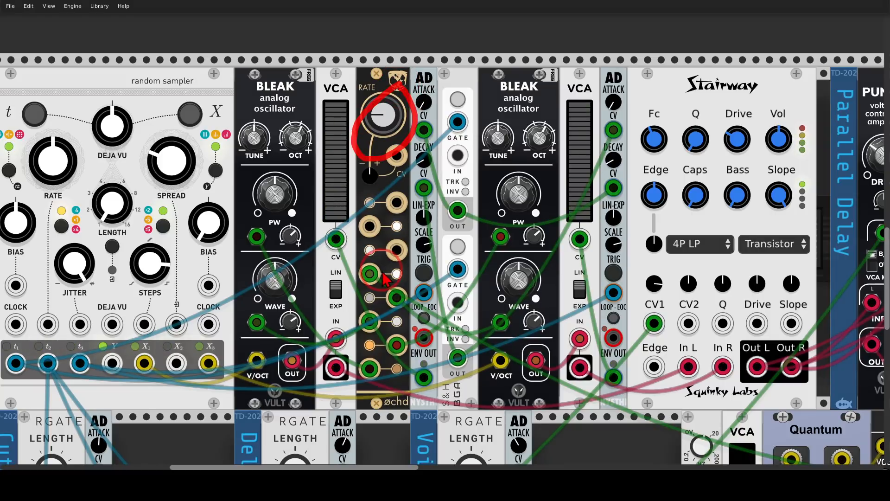
mouse_move(283, 240)
left_mouse_down()
mouse_move(271, 262)
mouse_move(285, 275)
mouse_move(491, 260)
mouse_move(522, 292)
left_mouse_up()
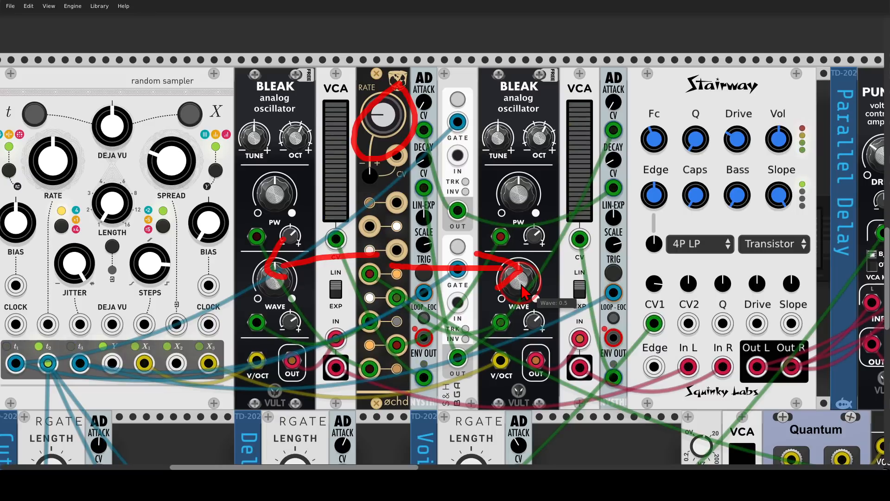
key("shift+F9")
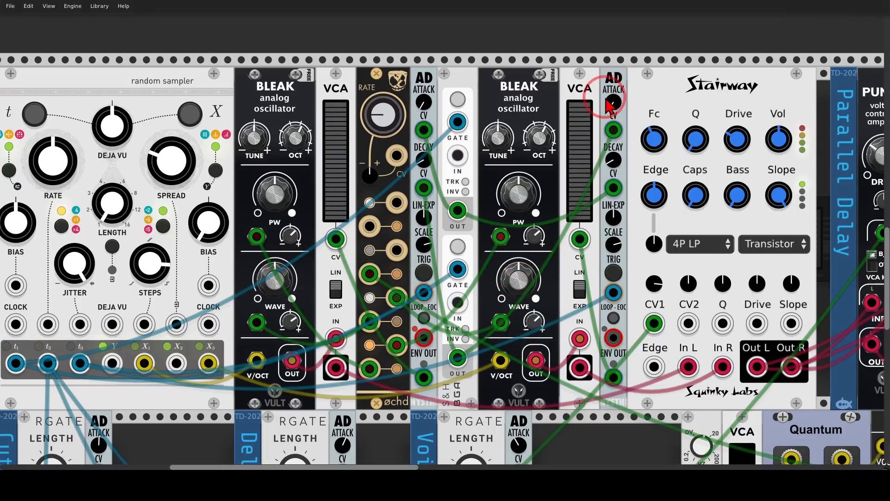
Point out the Stairway filter that follows the two BLEAK voices.
scroll(570, 94, "right", 1)
left_click_drag(570, 95, 322, 88)
mouse_move(497, 60)
left_mouse_down()
mouse_move(438, 98)
mouse_move(511, 75)
left_mouse_up()
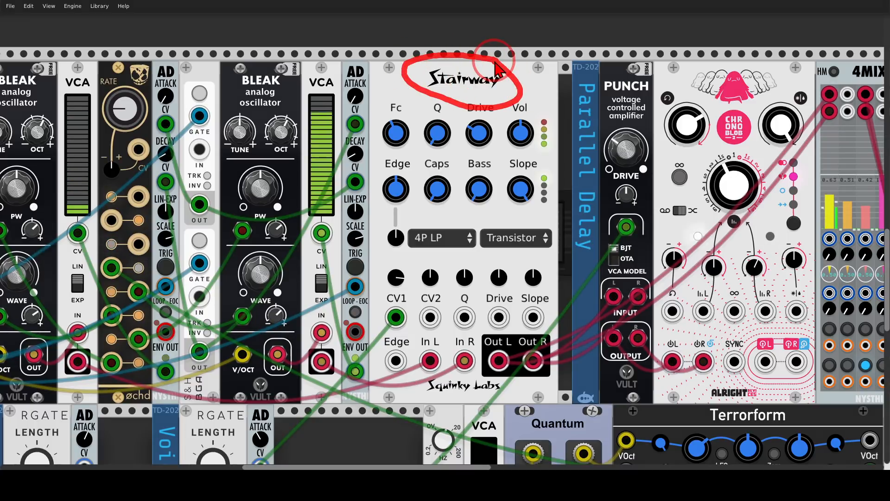
scroll(246, 75, "left", 5)
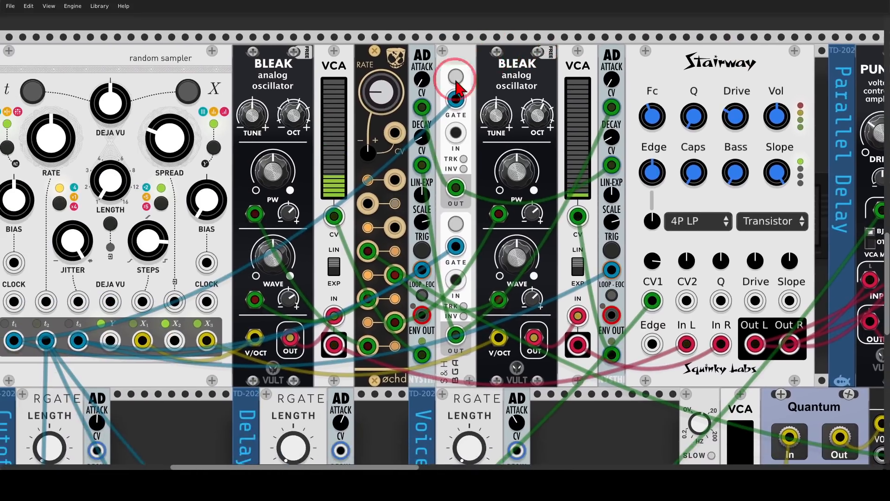
Point out the Cutoff RGATE and its clock division, tracing its clock input from the random sampler's t2 output.
scroll(371, 139, "down", 2)
scroll(465, 209, "down", 5)
scroll(465, 207, "down", 1)
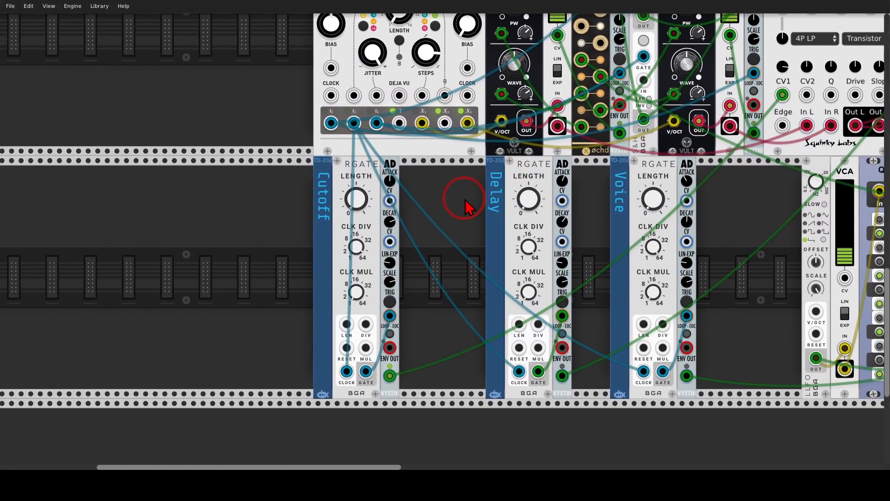
mouse_move(374, 152)
left_mouse_down()
mouse_move(357, 194)
mouse_move(379, 165)
left_mouse_up()
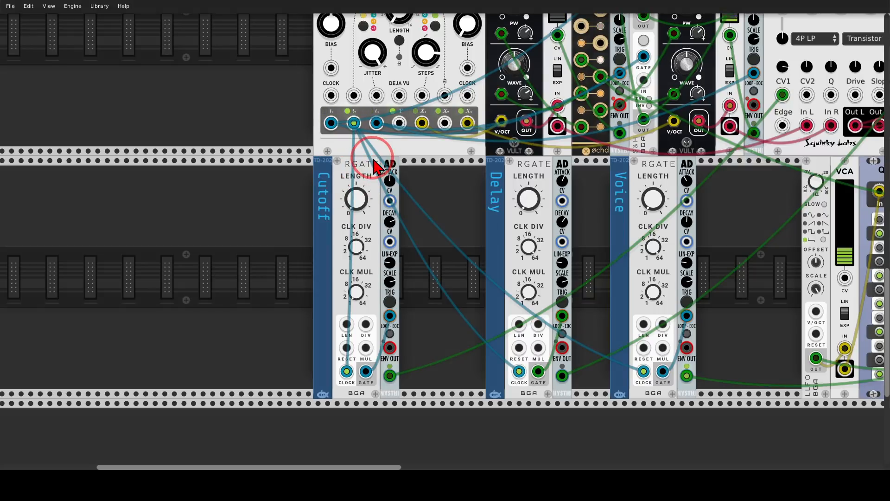
left_click(357, 250)
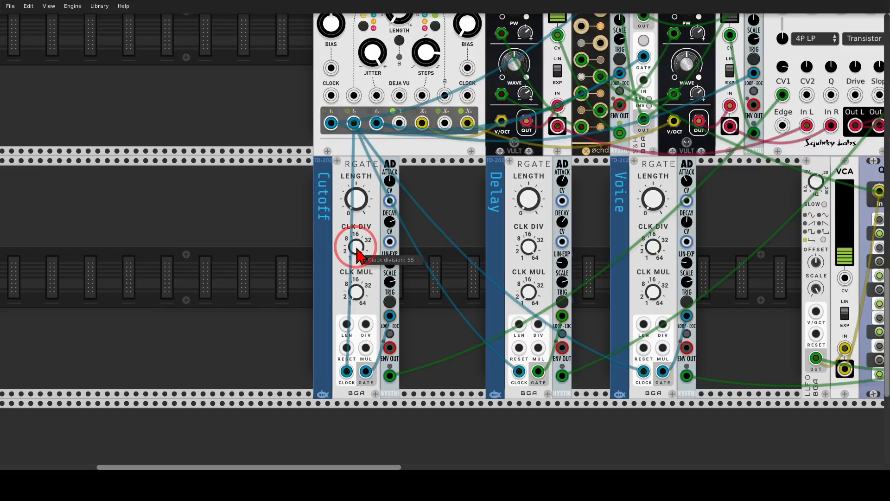
left_click(357, 108)
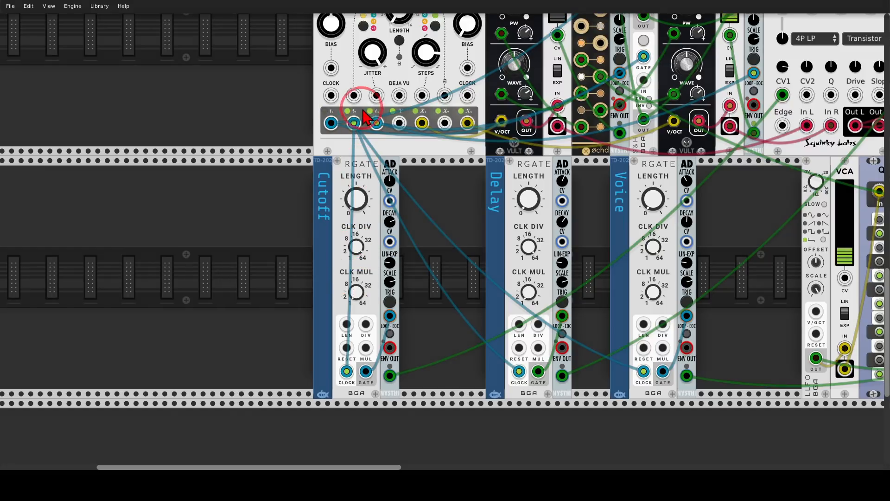
left_click(360, 109)
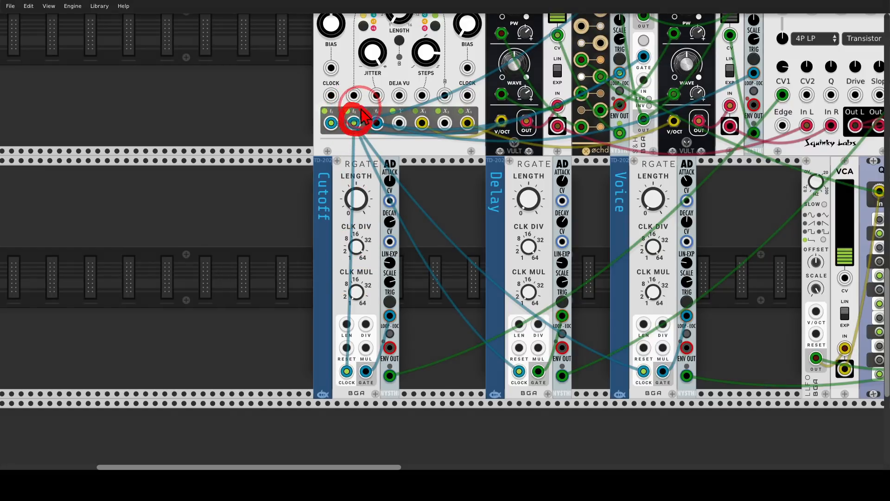
left_click(340, 138)
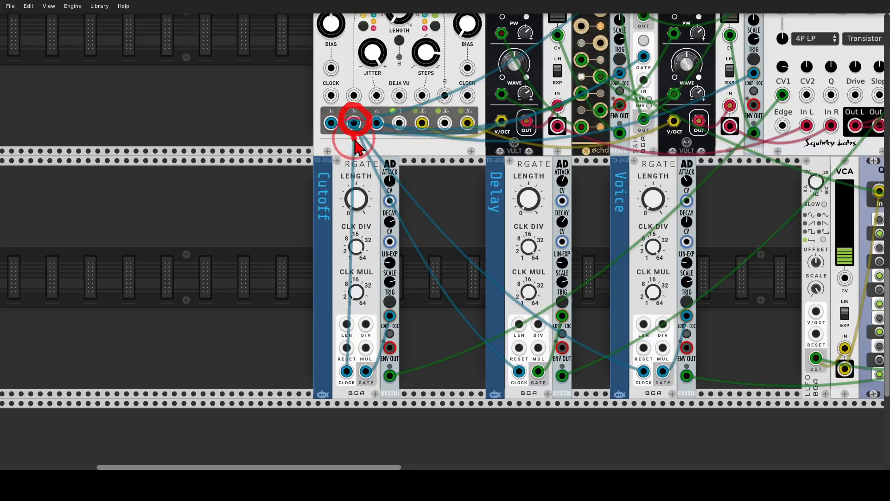
left_click_drag(357, 146, 347, 370)
left_click(447, 225)
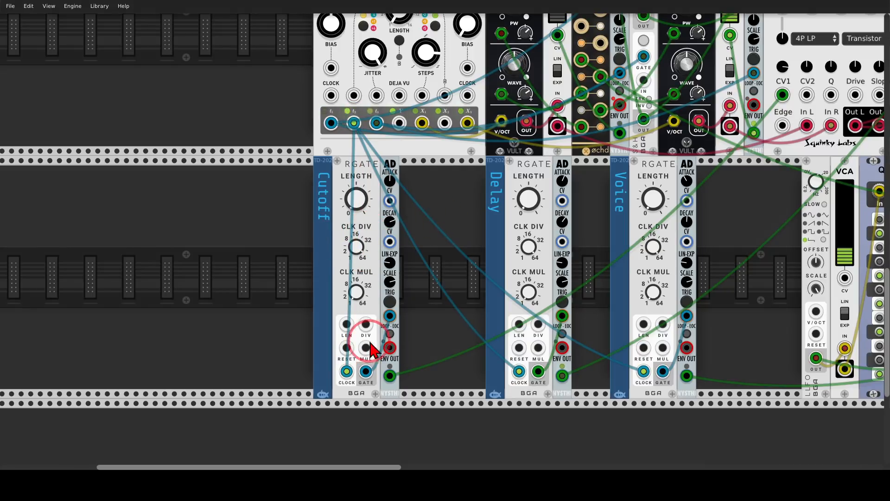
Trace the Cutoff RGATE's gate to the AD trigger and that envelope's output to the Stairway filter's CV1 input.
mouse_move(369, 359)
left_mouse_down()
mouse_move(382, 325)
mouse_move(385, 337)
left_mouse_up()
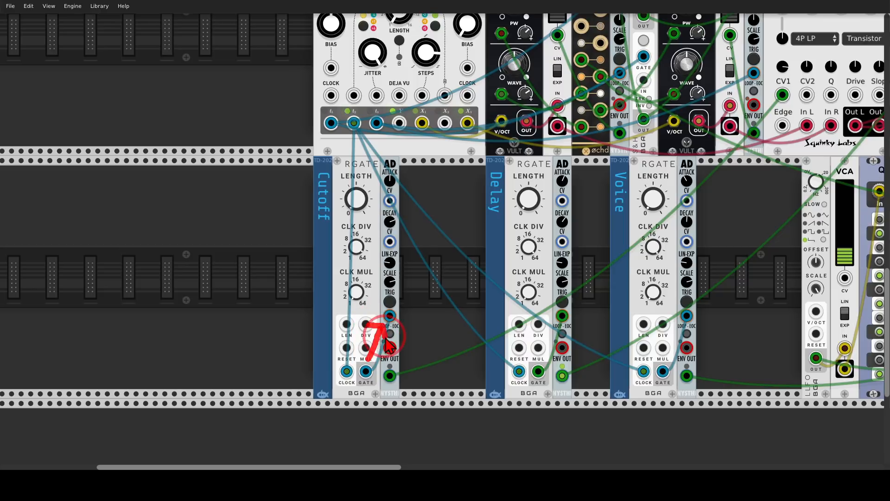
mouse_move(404, 162)
left_mouse_down()
mouse_move(371, 185)
mouse_move(394, 203)
mouse_move(371, 218)
mouse_move(408, 237)
mouse_move(338, 258)
left_mouse_up()
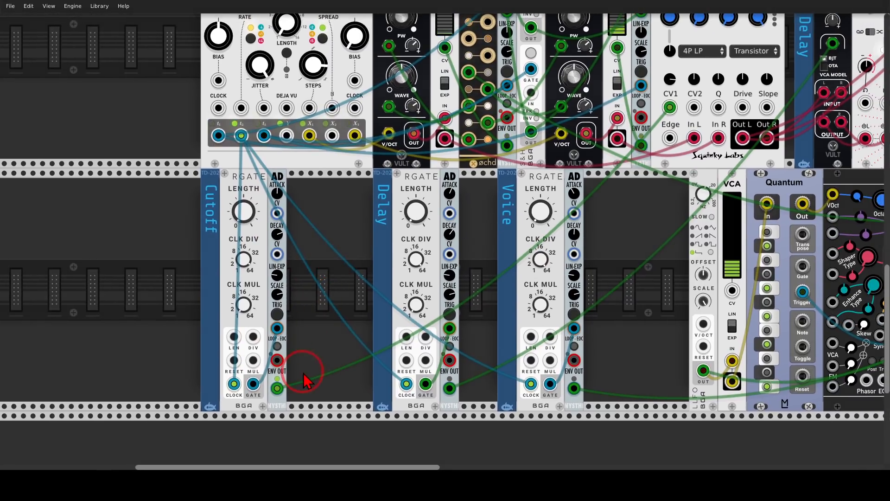
left_click_drag(277, 388, 661, 112)
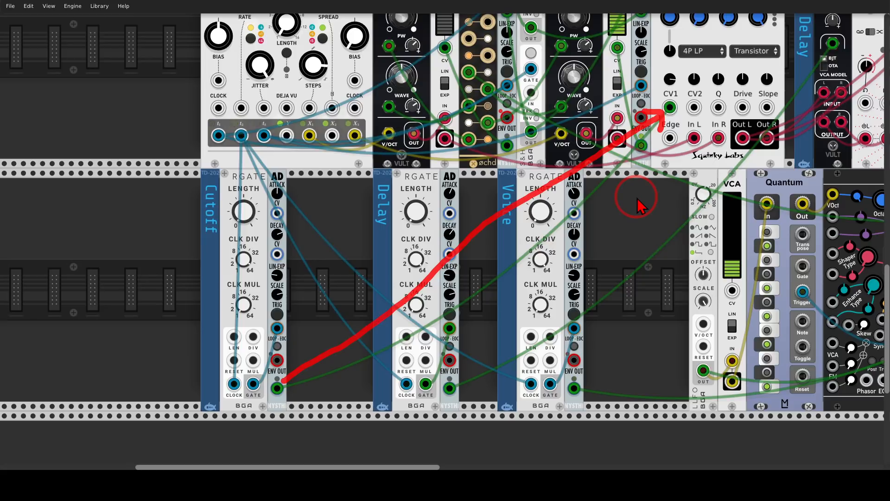
key("shift+F9")
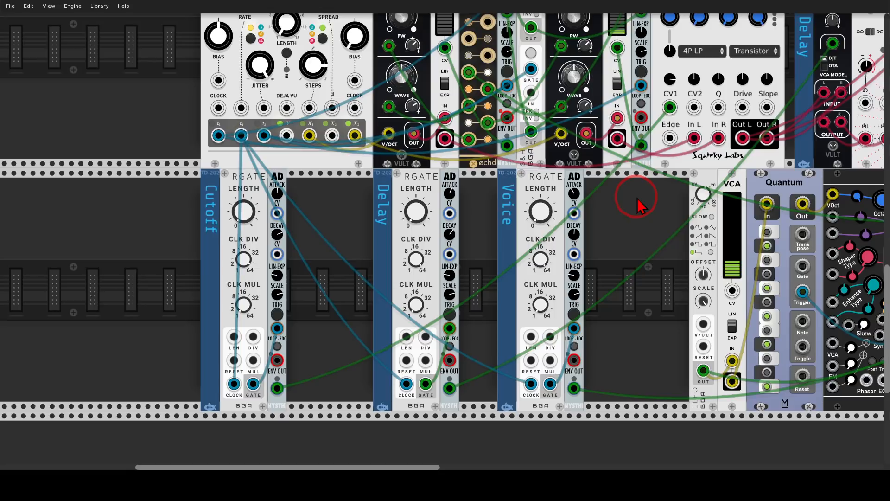
left_click_drag(638, 203, 551, 251)
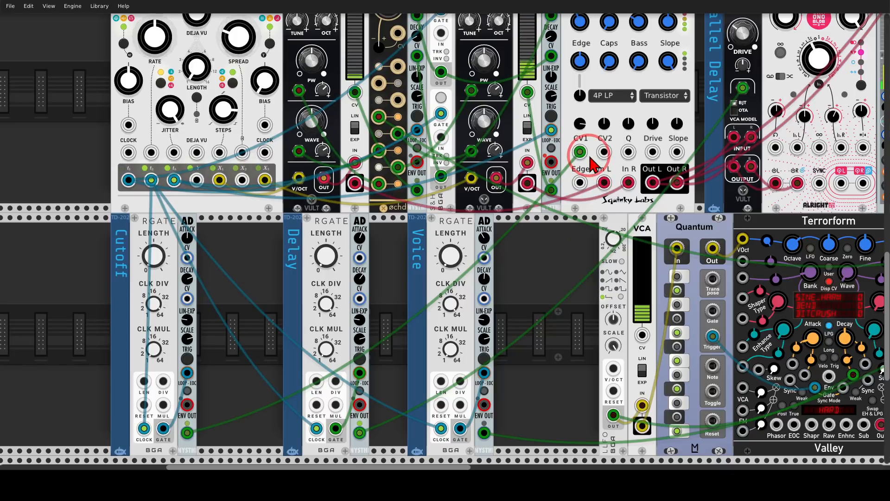
mouse_move(590, 142)
left_mouse_down()
mouse_move(570, 165)
mouse_move(592, 138)
left_mouse_up()
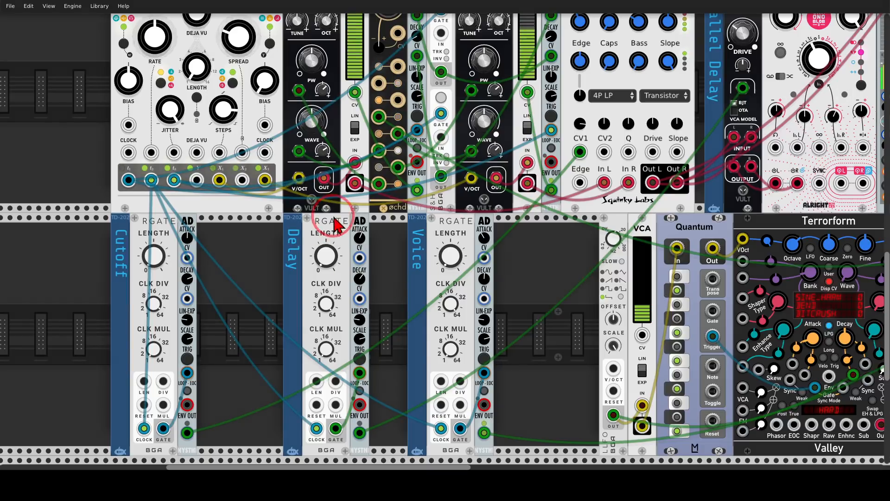
Mark the Delay RGATE and trace its clock input back to the random sampler's t2 output.
mouse_move(347, 212)
left_mouse_down()
mouse_move(310, 223)
mouse_move(341, 215)
left_mouse_up()
mouse_move(309, 419)
left_mouse_down()
mouse_move(152, 192)
mouse_move(184, 207)
left_mouse_up()
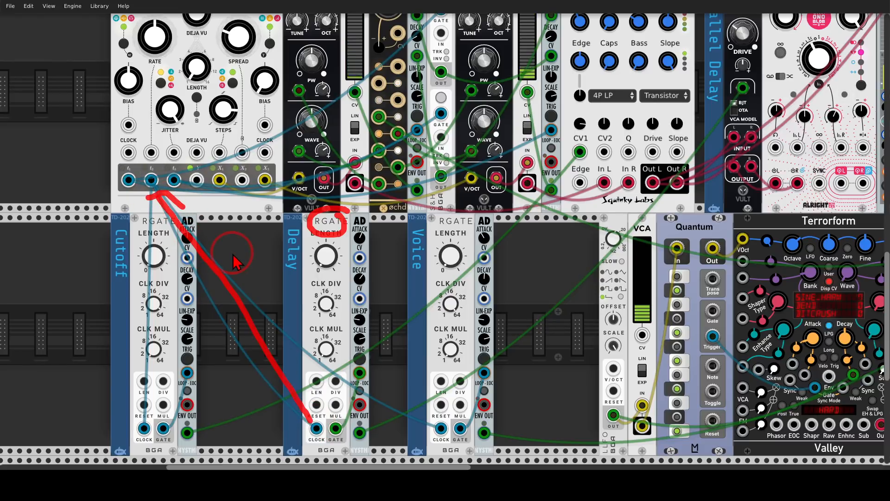
key("shift+F9")
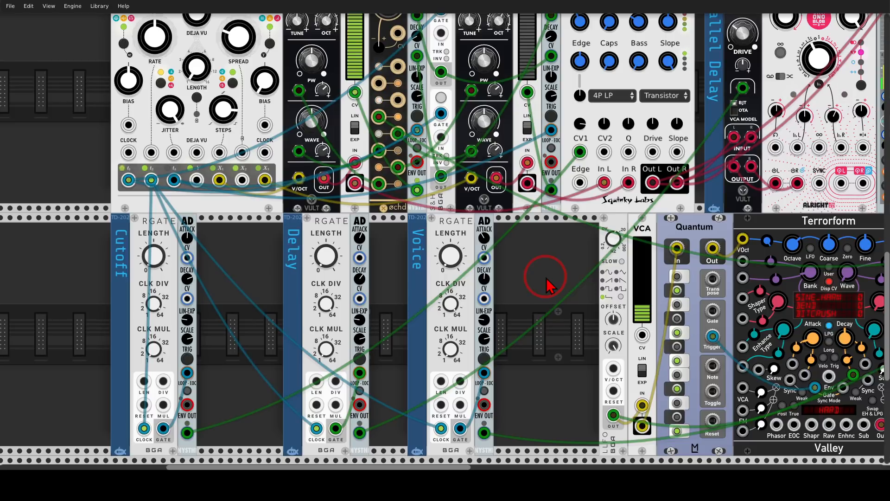
Trace the Stairway's stereo outputs to the PUNCH amplifier and the PUNCH outputs to the parallel delay's inputs.
left_click_drag(573, 263, 222, 375)
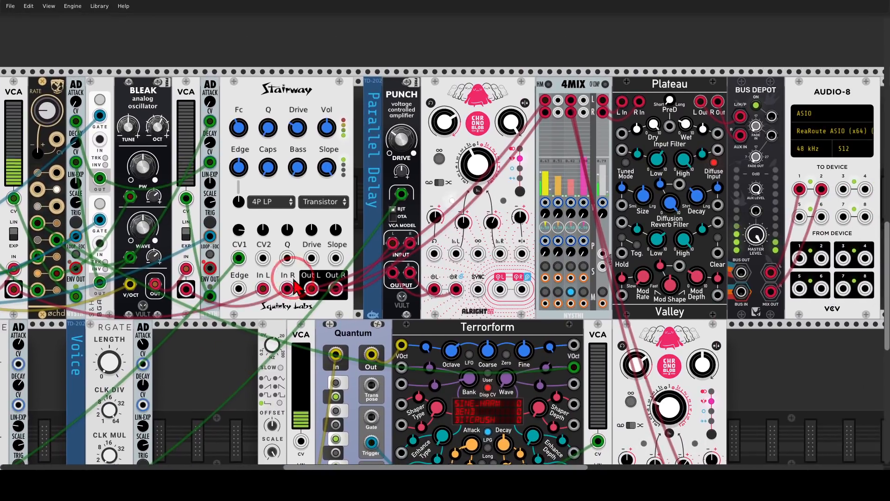
mouse_move(333, 269)
left_mouse_down()
mouse_move(344, 283)
mouse_move(343, 270)
mouse_move(387, 268)
left_mouse_up()
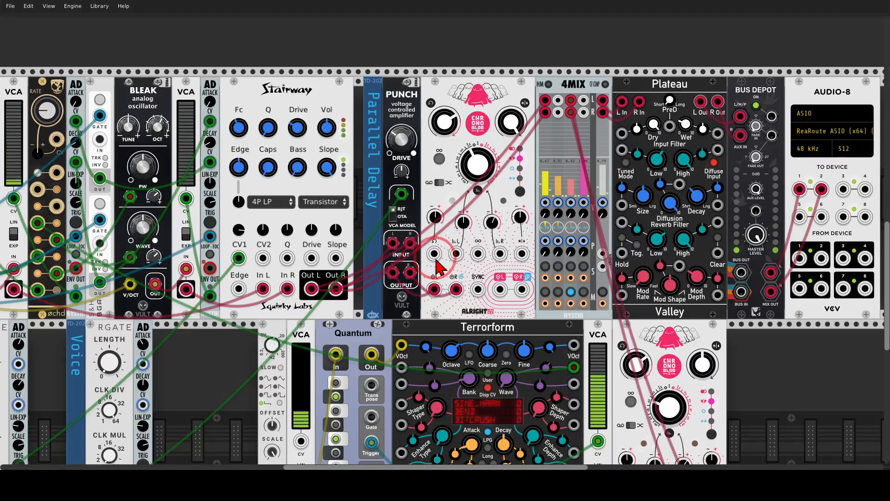
left_click_drag(416, 257, 440, 282)
mouse_move(440, 251)
left_mouse_down()
mouse_move(450, 268)
mouse_move(430, 291)
left_mouse_up()
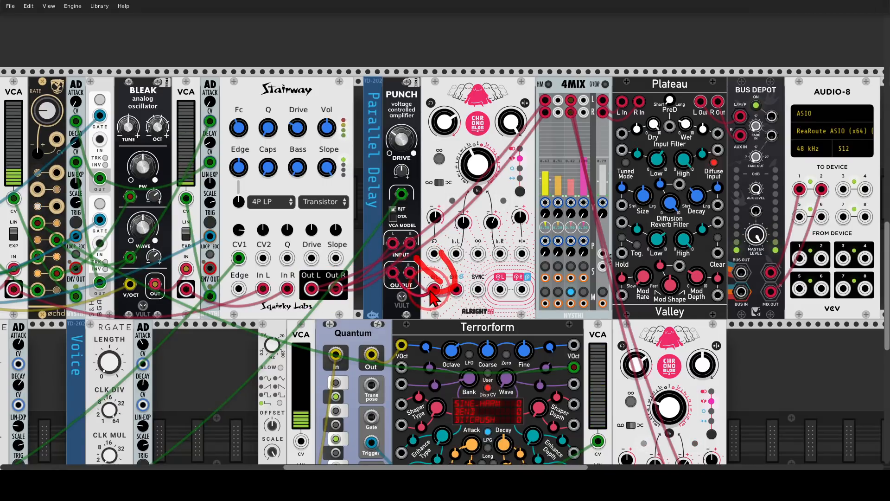
key("Escape")
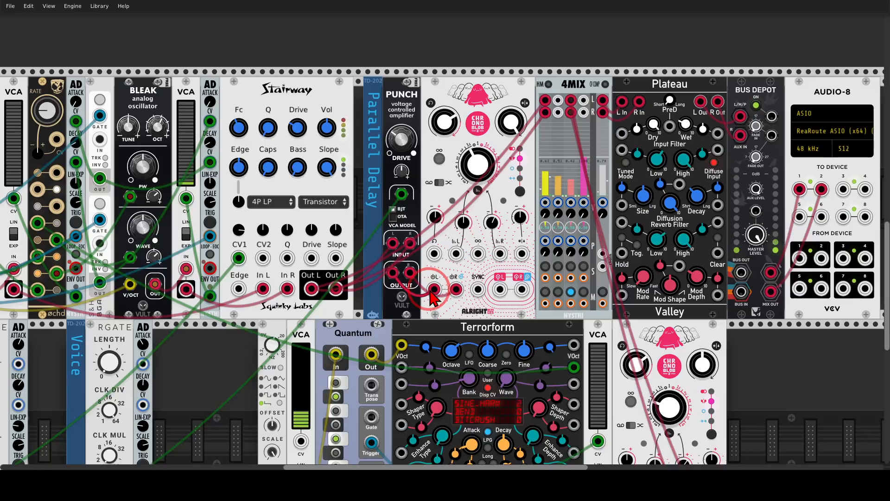
Trace the Delay AD envelope to the PUNCH amplifier and compare the clock divisions of the Cutoff and Delay RGATEs.
left_click_drag(246, 350, 378, 261)
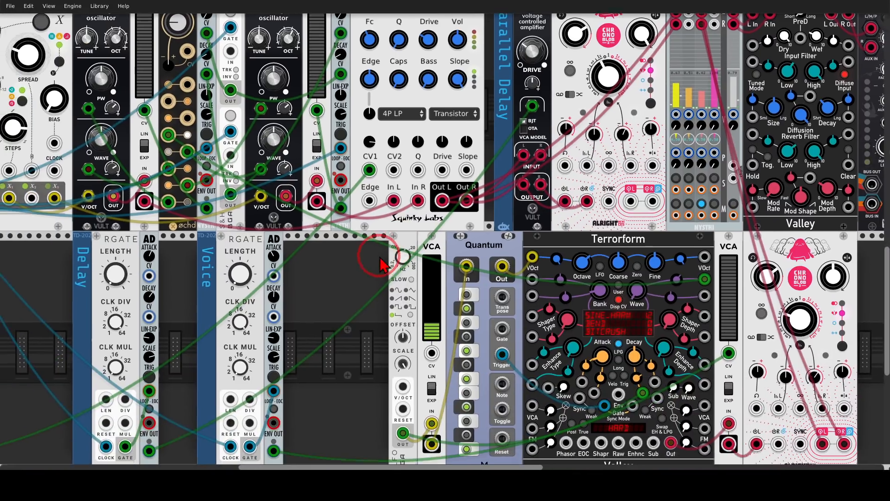
mouse_move(152, 434)
left_mouse_down()
mouse_move(136, 441)
mouse_move(163, 435)
mouse_move(408, 256)
mouse_move(530, 120)
mouse_move(508, 130)
mouse_move(523, 142)
left_mouse_up()
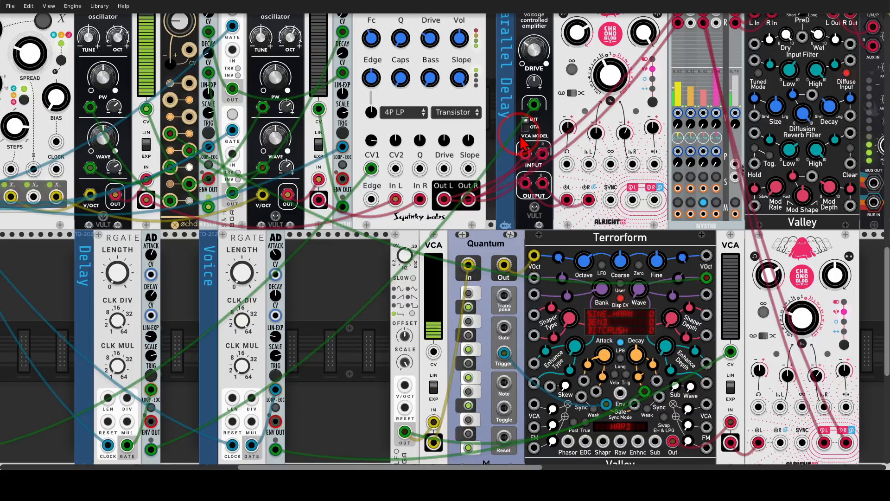
left_click_drag(354, 273, 563, 206)
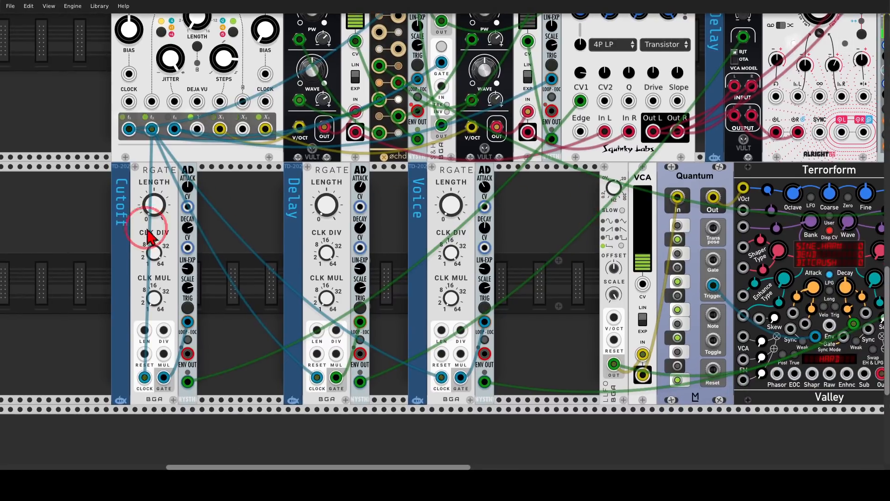
mouse_move(320, 255)
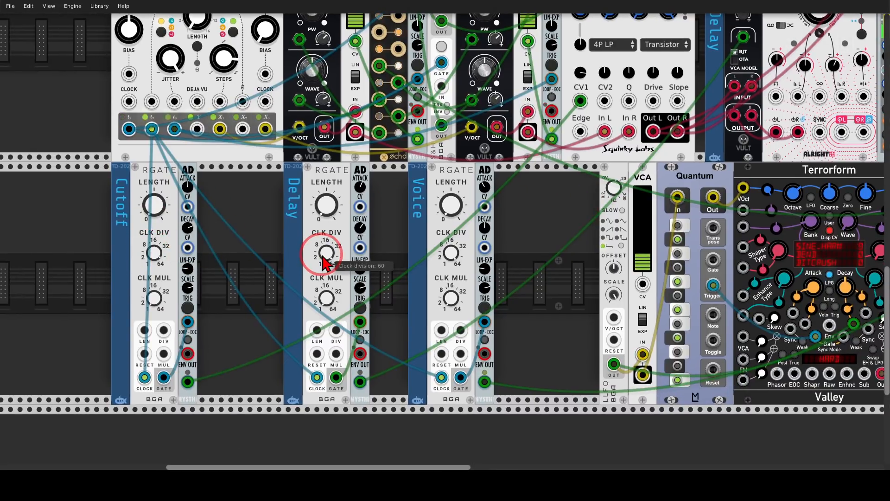
Repatch the parallel delay's left and right outputs to the 4MIX with yellow and green cables.
left_click_drag(568, 213, 277, 327)
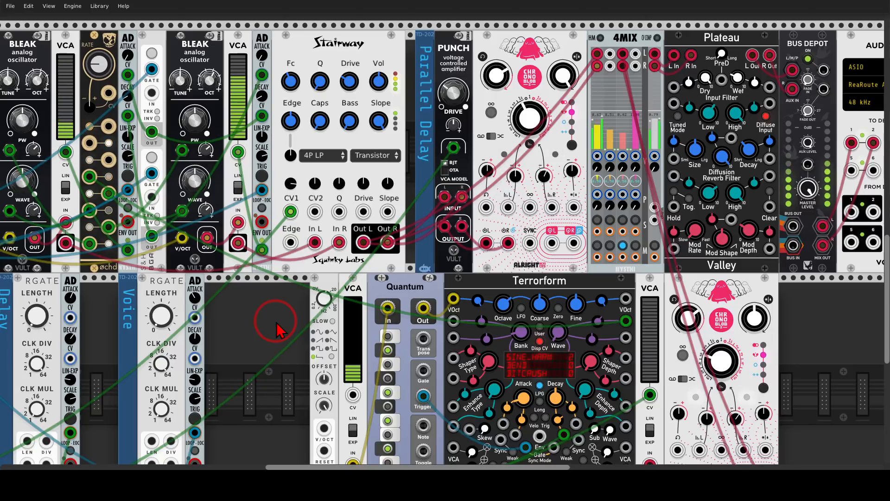
left_click_drag(551, 243, 574, 243)
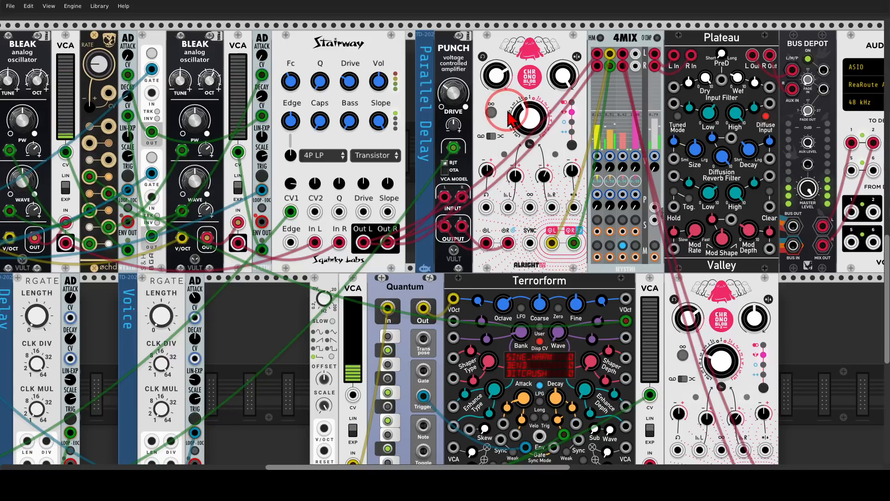
Mark the PUNCH amplifier's CV input and point out the envelope cable feeding the Stairway's CV1 input.
mouse_move(452, 147)
left_mouse_down()
mouse_move(596, 207)
mouse_move(611, 223)
mouse_move(506, 203)
mouse_move(480, 188)
mouse_move(462, 145)
mouse_move(453, 148)
left_mouse_up()
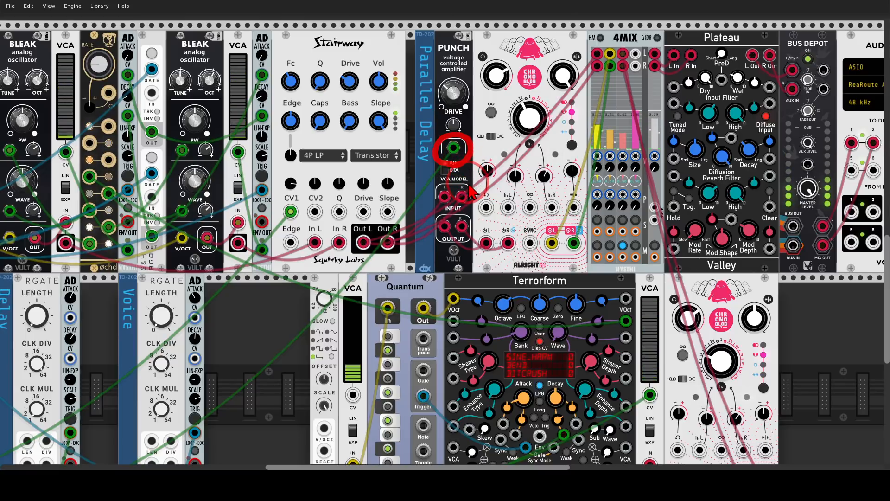
left_click(292, 212)
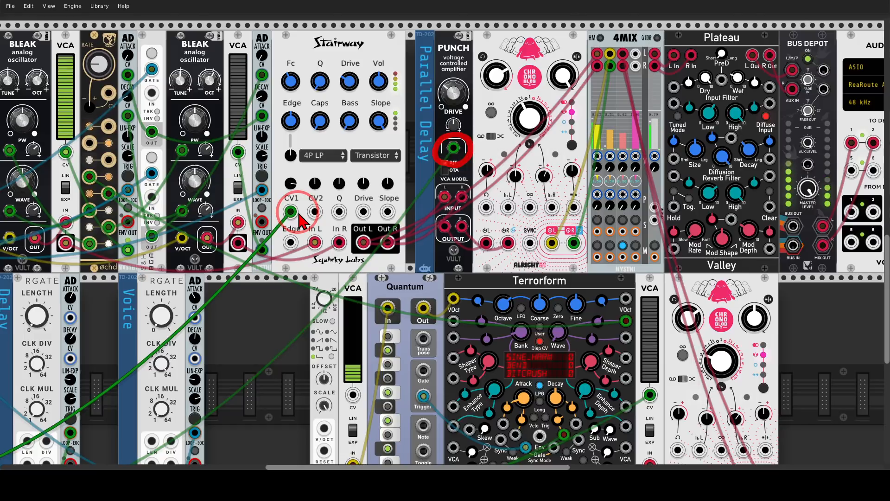
left_click_drag(298, 214, 424, 182)
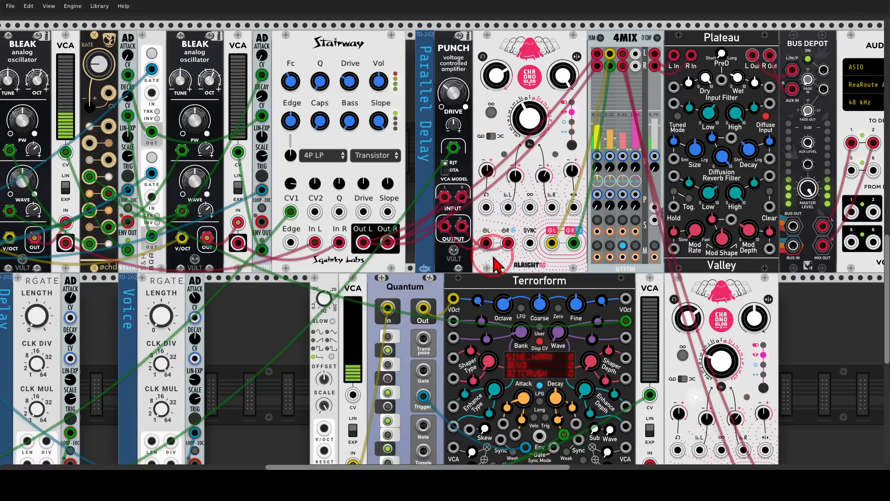
Point out the VCA after the Terrorform, its path into the second Chronoblob delay, and its CV input.
left_click_drag(493, 268, 397, 145)
mouse_move(468, 146)
left_mouse_down()
mouse_move(409, 151)
mouse_move(466, 146)
left_mouse_up()
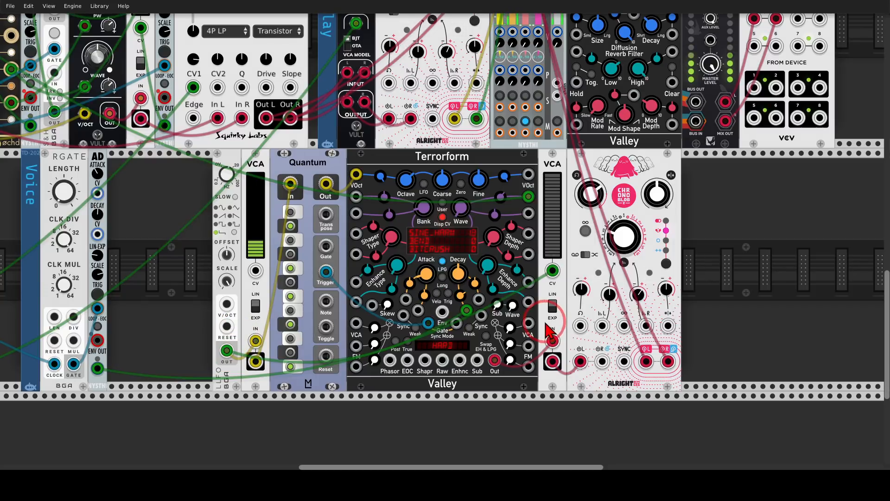
mouse_move(559, 162)
left_mouse_down()
mouse_move(533, 197)
mouse_move(559, 163)
left_mouse_up()
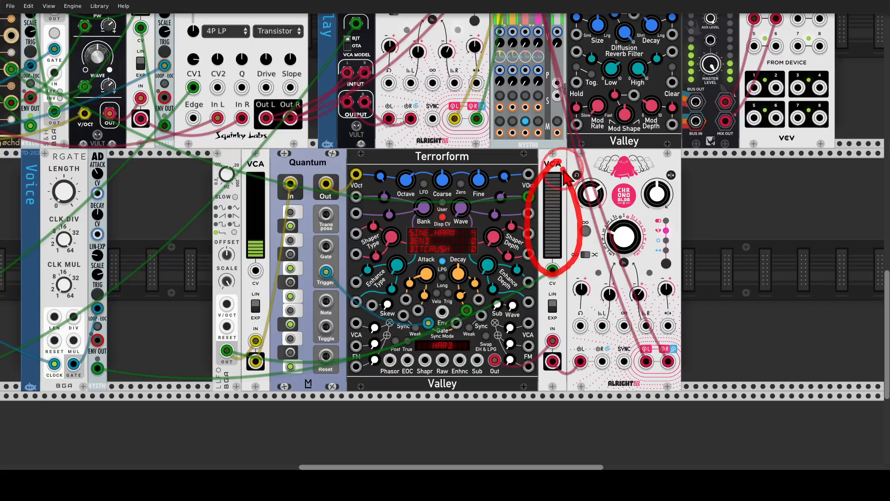
mouse_move(575, 278)
left_mouse_down()
mouse_move(596, 296)
mouse_move(604, 330)
left_mouse_up()
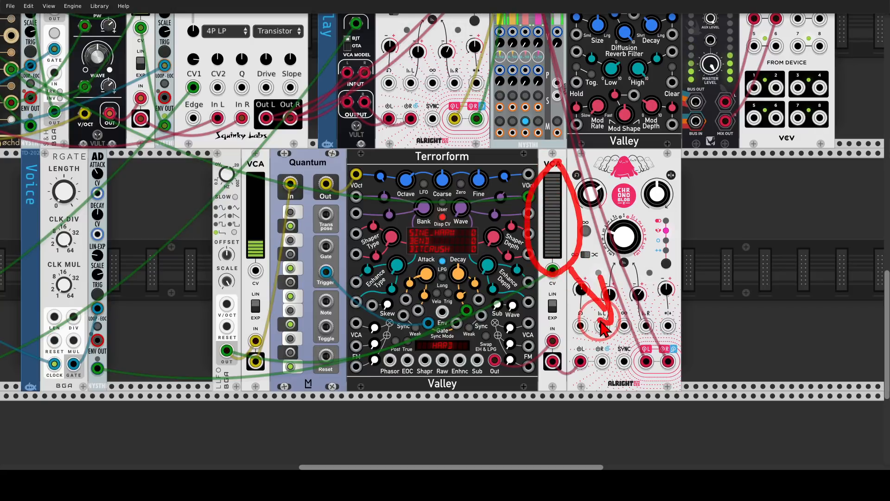
key("Escape")
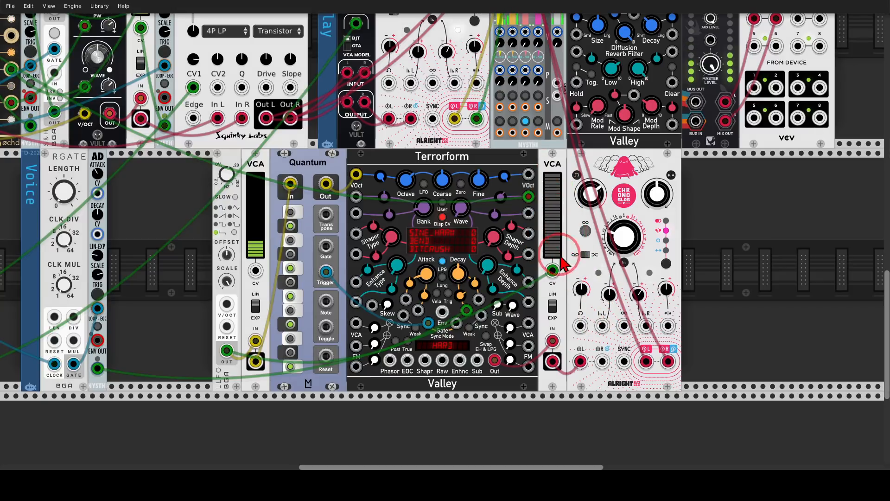
mouse_move(565, 261)
left_mouse_down()
mouse_move(564, 282)
mouse_move(565, 272)
left_mouse_up()
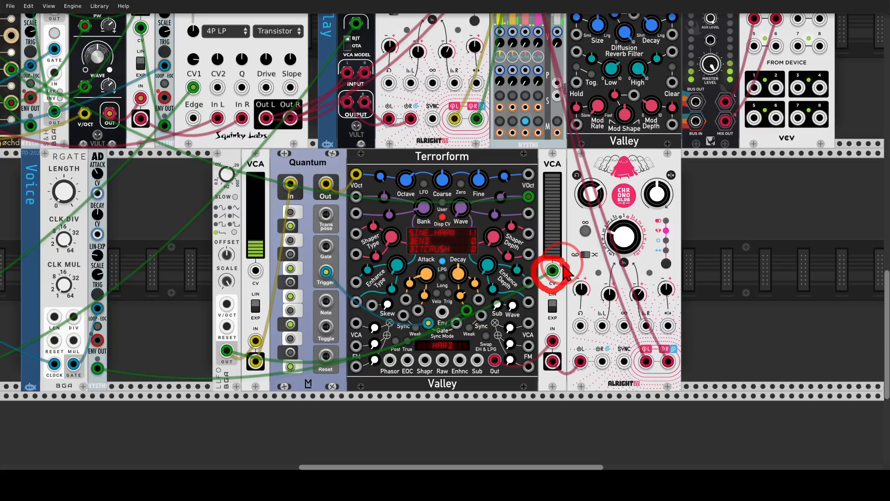
Mark the Voice RGATE's length control and trace the Voice AD envelope to the CV input of the Terrorform's VCA.
left_click_drag(169, 268, 376, 271)
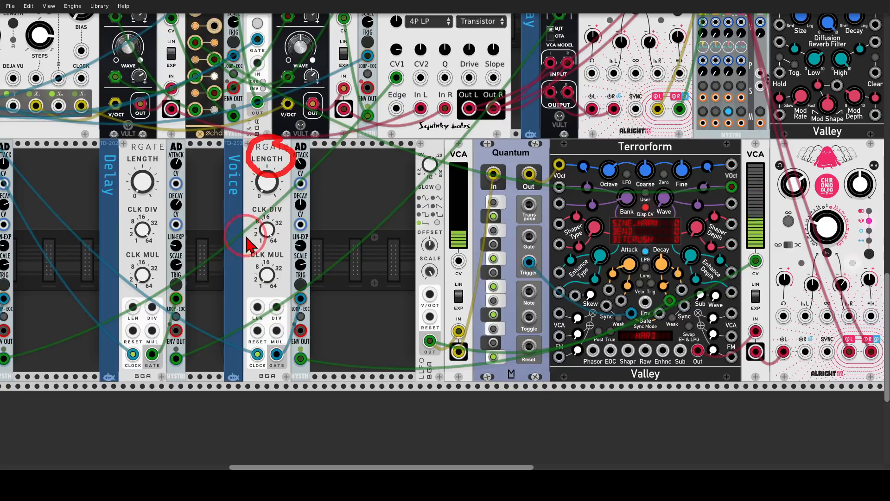
mouse_move(267, 236)
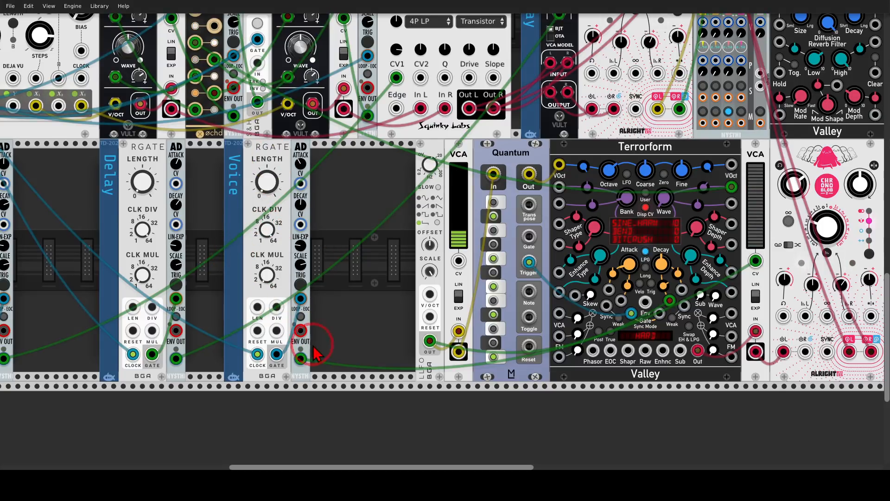
mouse_move(312, 345)
left_mouse_down()
mouse_move(299, 360)
mouse_move(424, 343)
mouse_move(754, 259)
mouse_move(744, 271)
left_mouse_up()
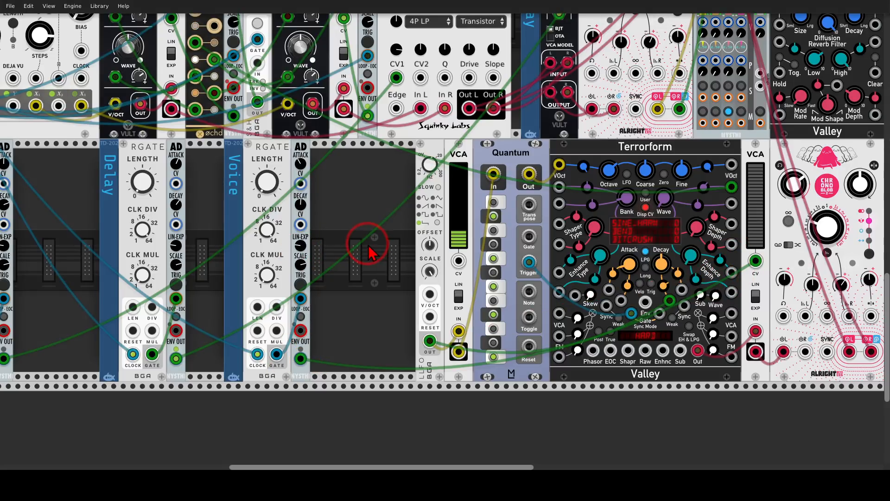
Examine the full generative patch, from the BLEAK voices and Stairway filter to the Terrorform voice, its delay and wavetable bank setting.
scroll(394, 246, "right", 4)
scroll(394, 246, "up", 1)
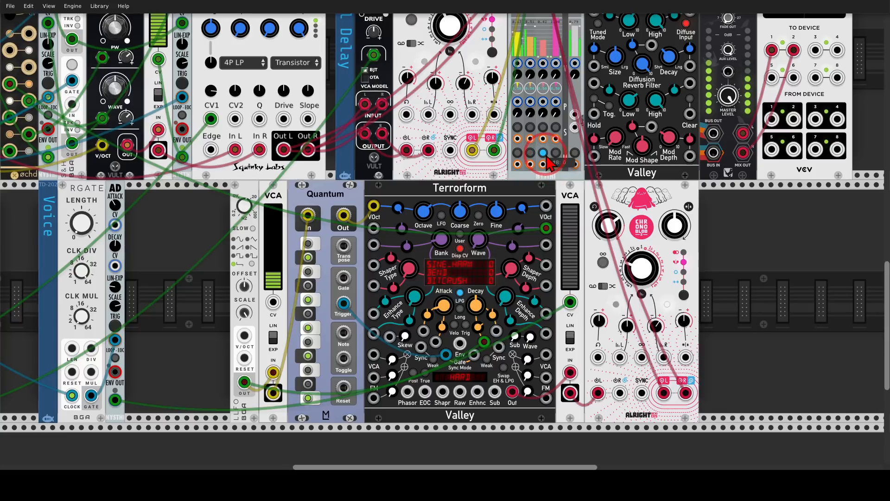
left_click_drag(717, 254, 680, 259)
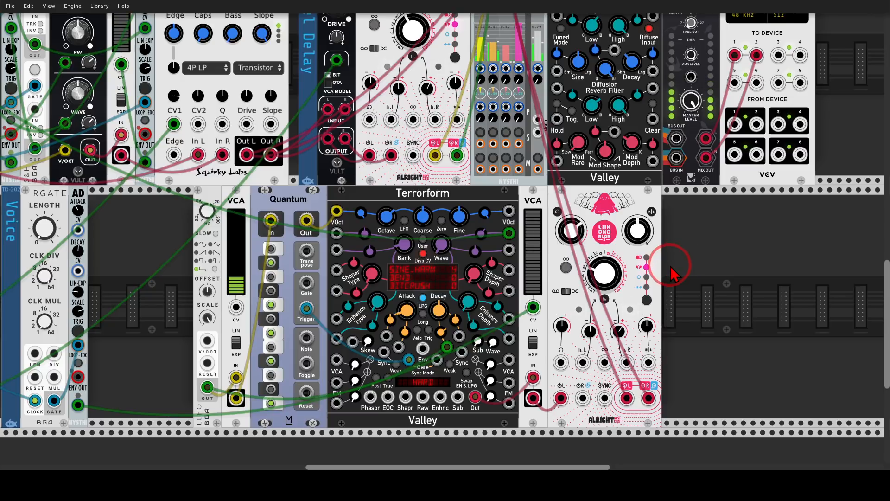
scroll(678, 266, "down", 1)
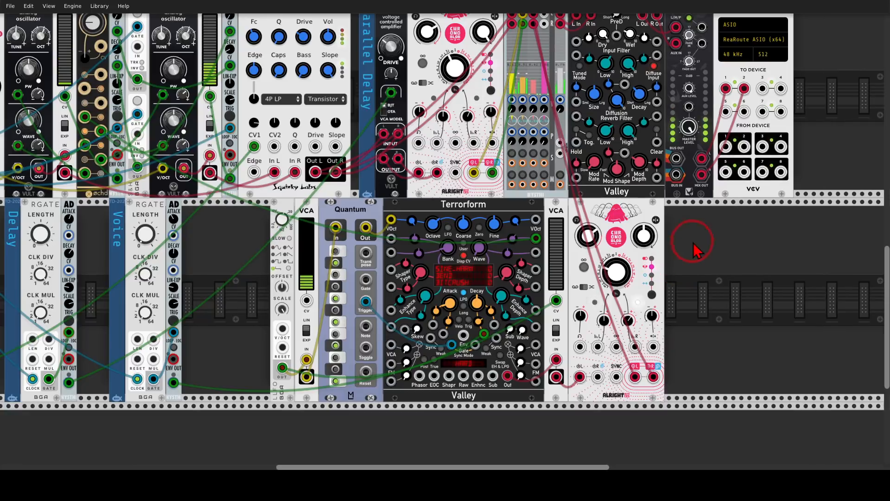
left_click_drag(693, 240, 707, 271)
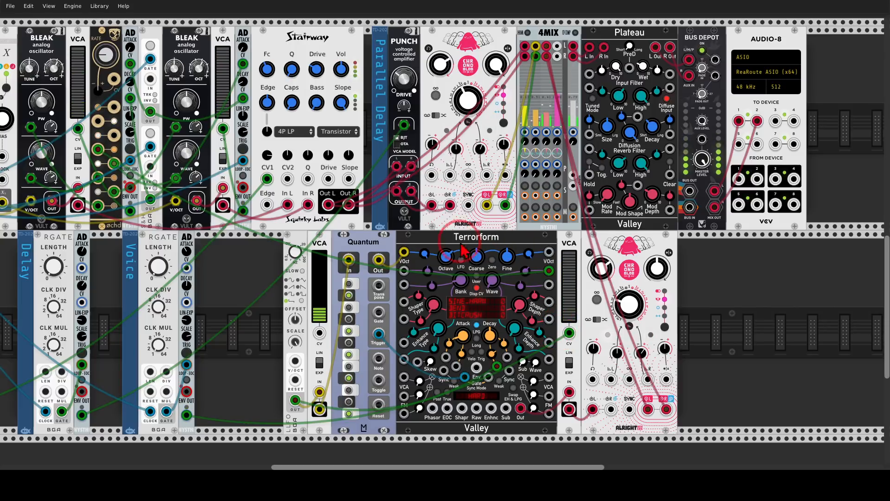
mouse_move(460, 275)
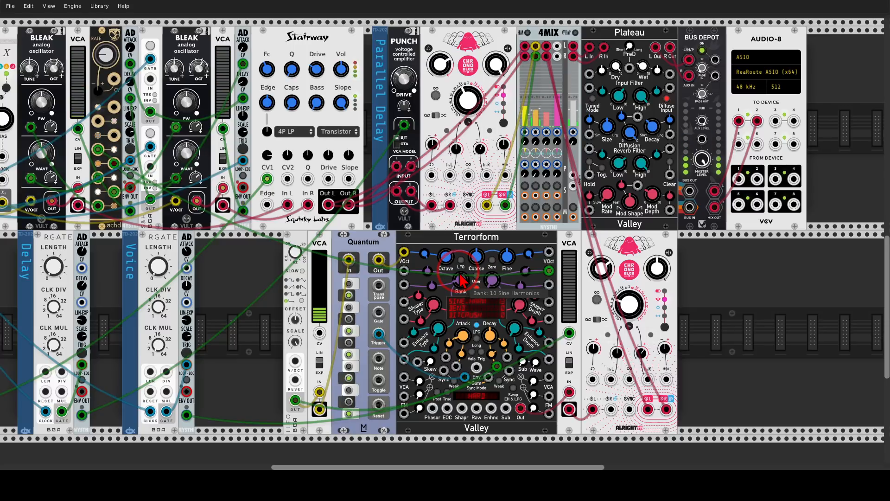
left_click_drag(279, 266, 384, 261)
scroll(336, 265, "down", 1)
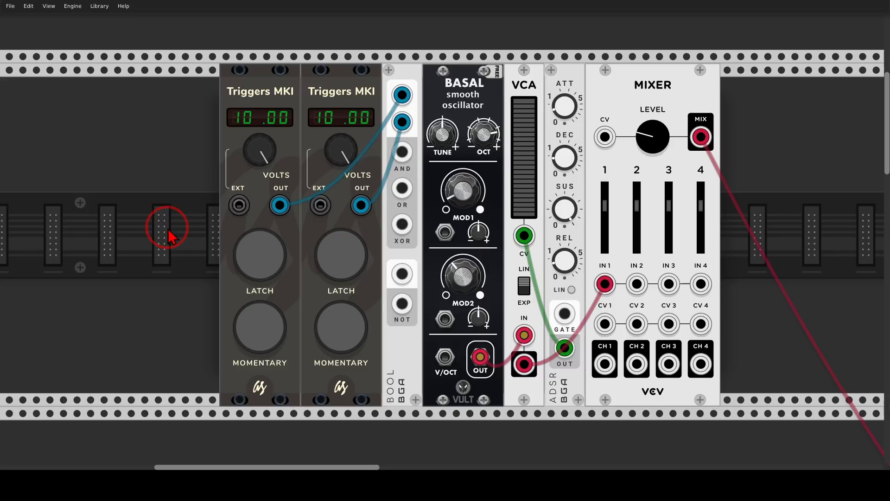
Mark both Triggers MKI modules and toggle the second module's latch on and off, marking its gate output.
mouse_move(288, 77)
left_mouse_down()
mouse_move(224, 71)
mouse_move(270, 73)
left_mouse_up()
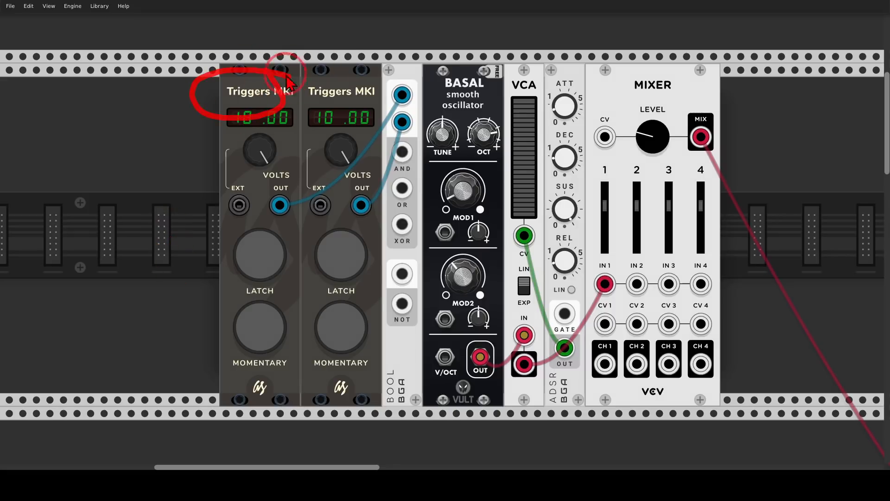
mouse_move(346, 72)
left_mouse_down()
mouse_move(310, 112)
mouse_move(356, 74)
left_mouse_up()
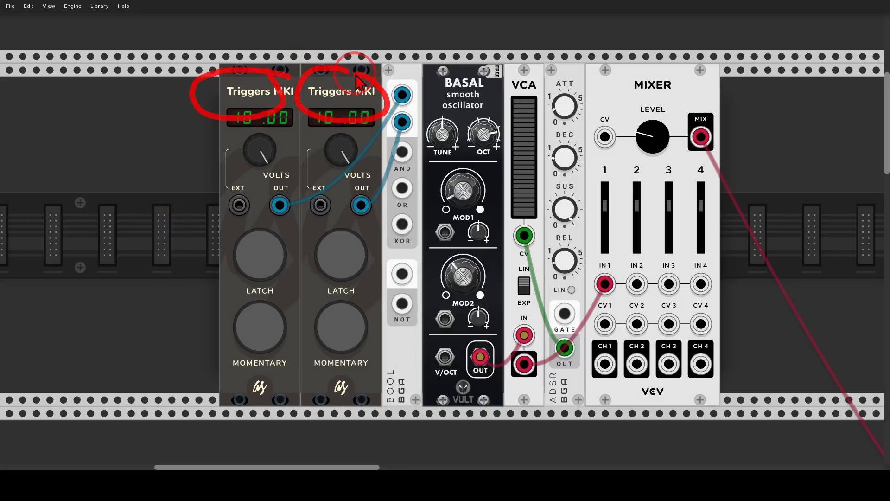
left_click(341, 255)
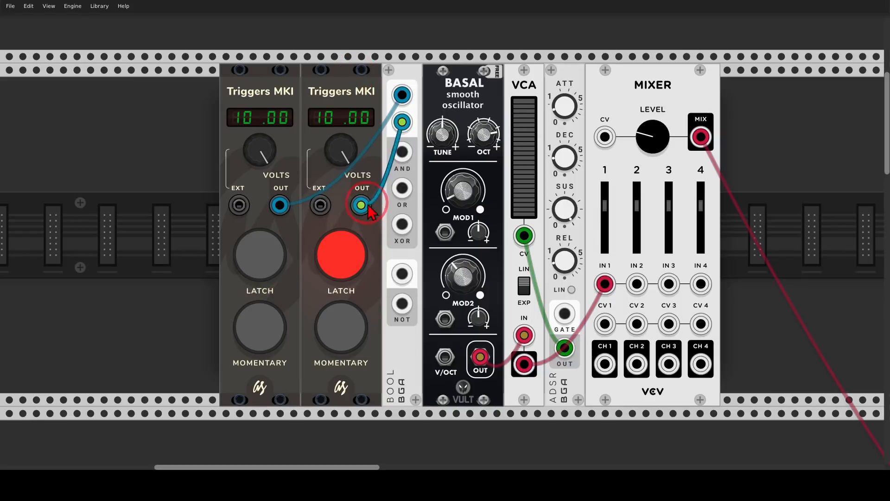
mouse_move(367, 193)
left_mouse_down()
mouse_move(357, 192)
mouse_move(372, 207)
left_mouse_up()
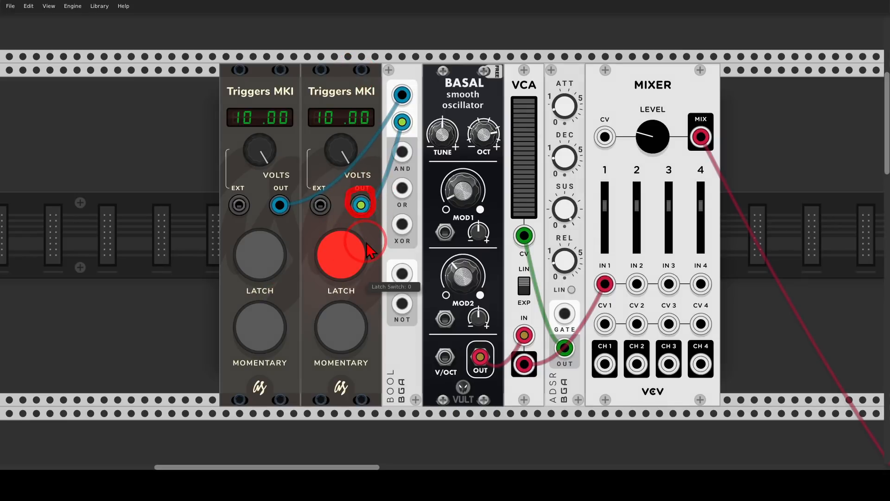
left_click(340, 239)
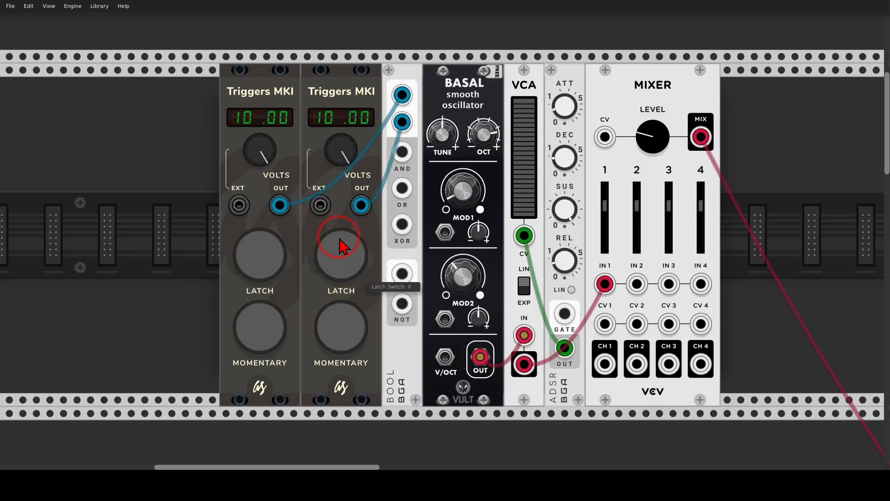
Mark the BOOL module's two logic inputs and connect its AND output to the ADSR's gate input.
mouse_move(417, 79)
left_mouse_down()
mouse_move(385, 97)
mouse_move(419, 123)
mouse_move(416, 88)
left_mouse_up()
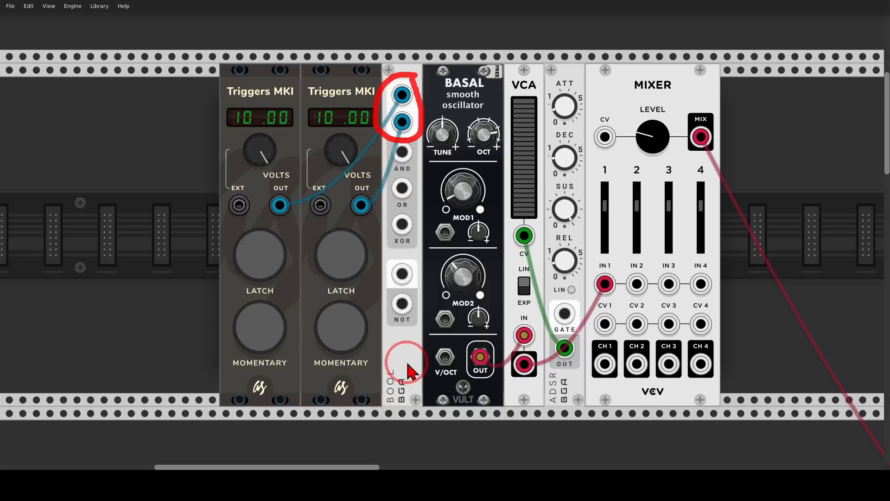
mouse_move(407, 360)
left_mouse_down()
mouse_move(418, 385)
mouse_move(405, 370)
left_mouse_up()
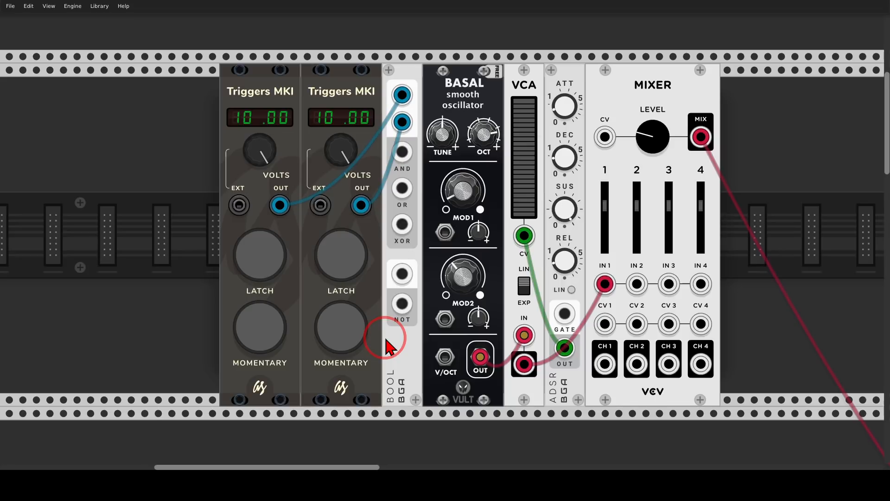
mouse_move(402, 151)
left_mouse_down()
mouse_move(466, 204)
mouse_move(564, 314)
mouse_move(519, 256)
mouse_move(543, 269)
left_mouse_up()
Mark the path from the ADSR to the VCA's CV input and the BASAL oscillator's output, and clear the markings.
left_click(565, 257)
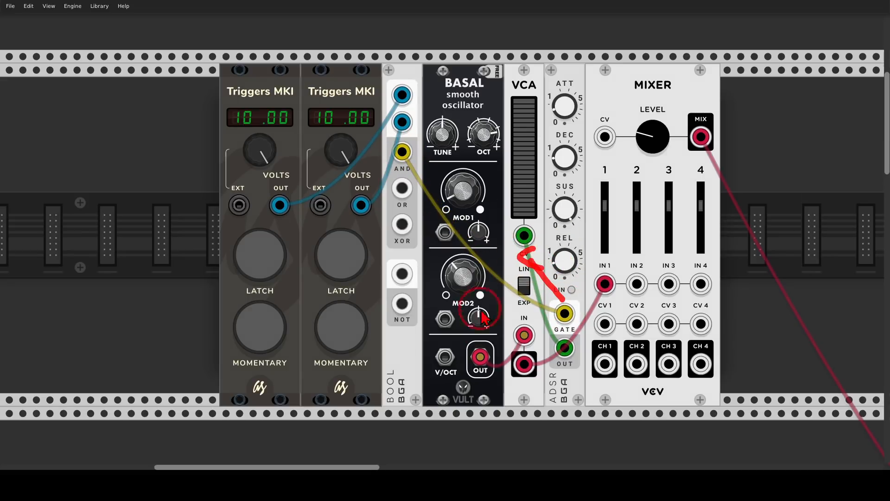
mouse_move(489, 335)
left_mouse_down()
mouse_move(482, 381)
mouse_move(493, 336)
left_mouse_up()
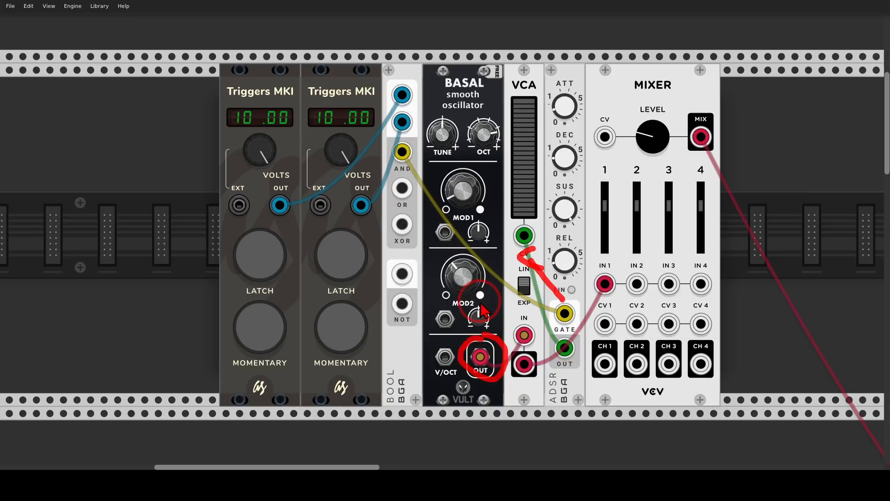
key("shift+F9")
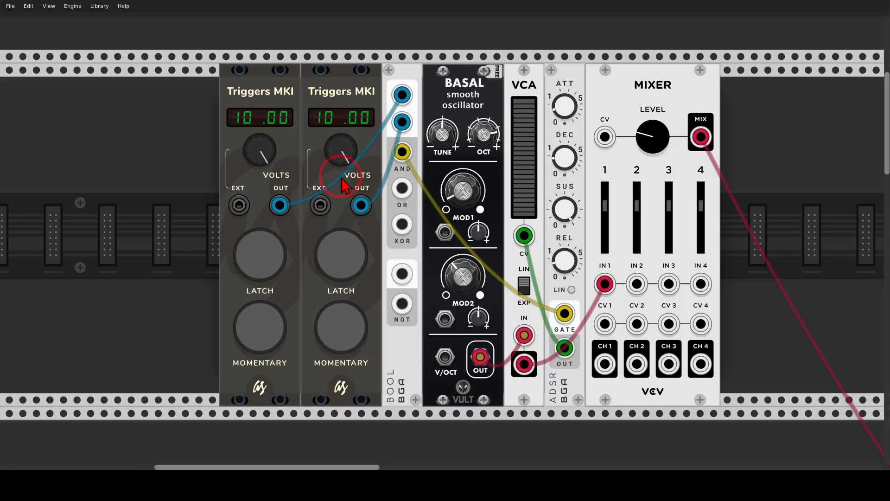
Test the AND output by toggling the two trigger latches separately and together, ending with both latched on.
left_click(328, 272)
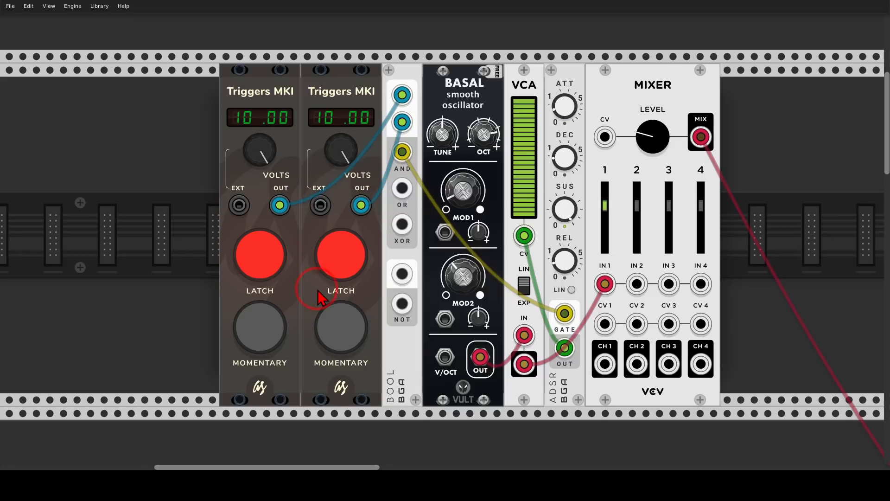
left_click(324, 269)
left_click(264, 265)
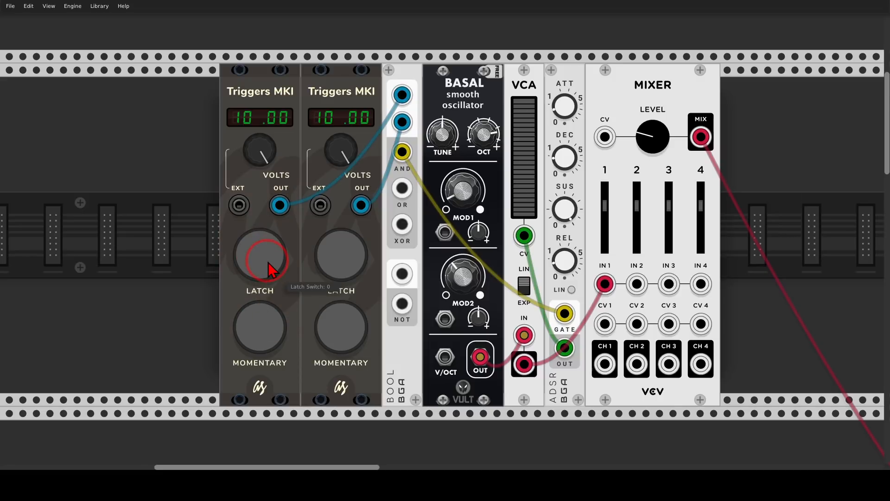
left_click(272, 269)
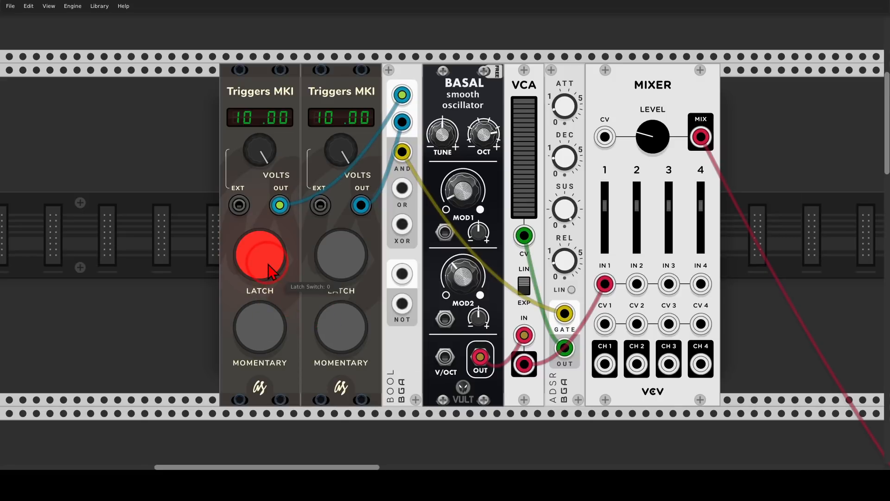
left_click(283, 266)
left_click(321, 279)
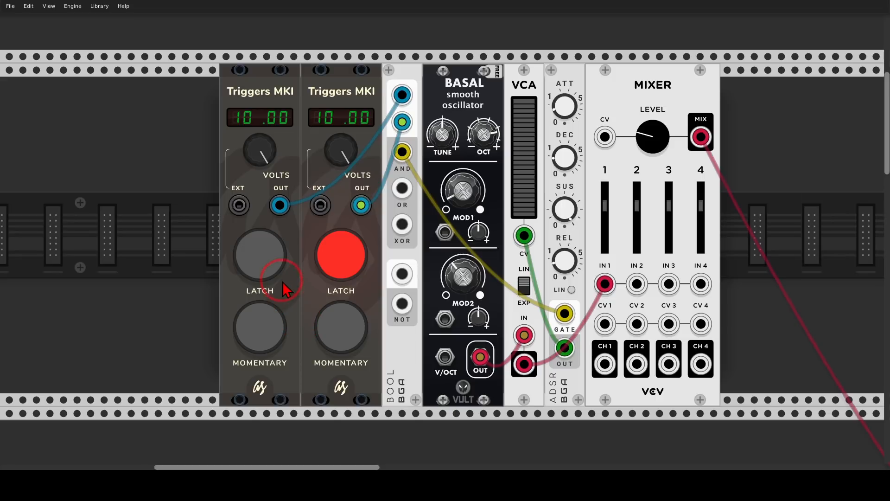
left_click(279, 256)
Write "AND" across the two trigger modules as an annotation, and switch both latches off.
mouse_move(278, 168)
left_mouse_down()
mouse_move(287, 209)
mouse_move(343, 164)
mouse_move(345, 202)
left_mouse_up()
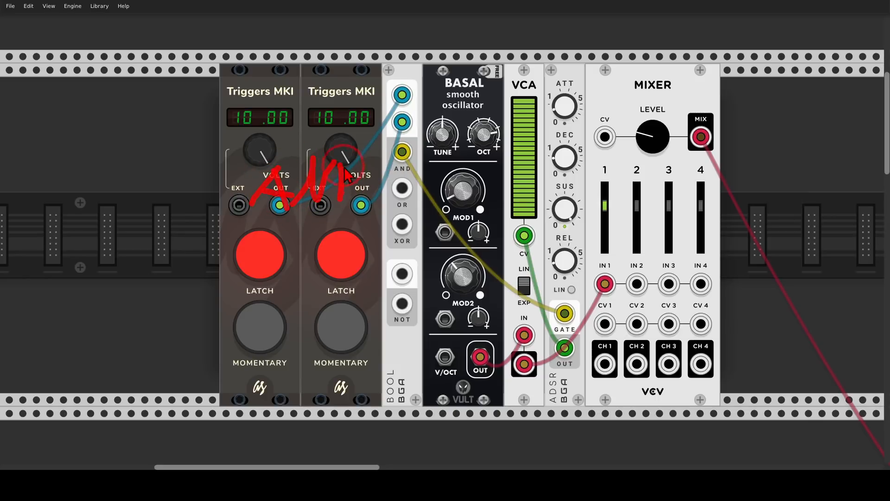
left_click_drag(344, 164, 363, 193)
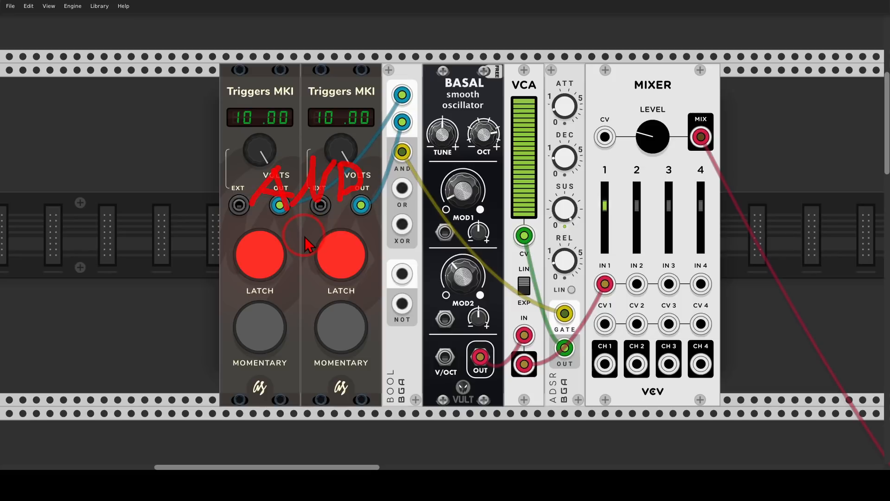
left_click(311, 252)
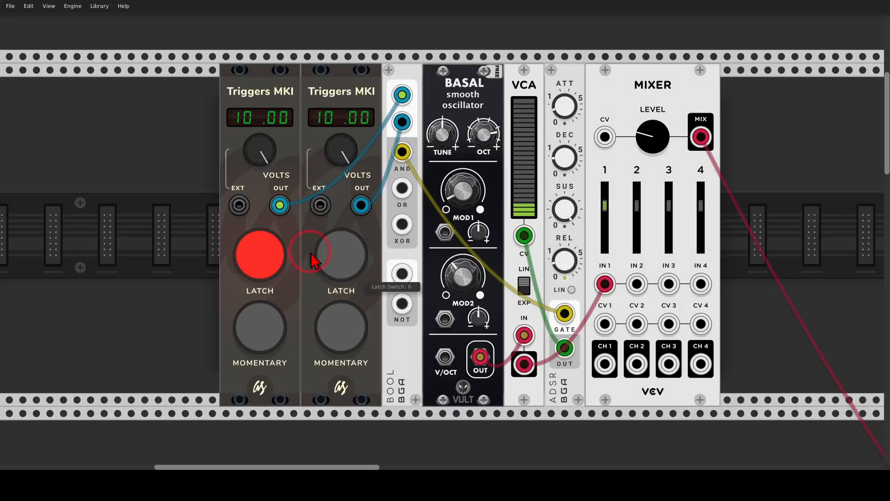
left_click(273, 253)
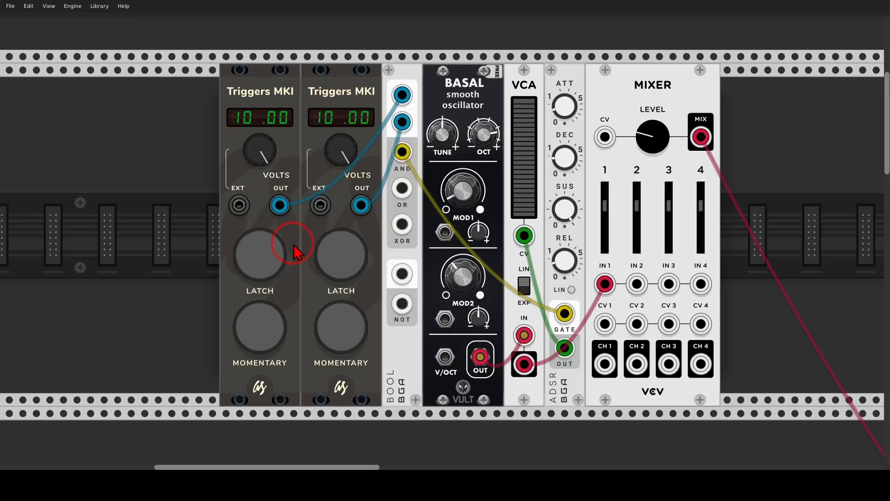
Move the ADSR gate cable from BOOL's AND output to its OR output and latch the first trigger on.
left_click_drag(402, 153, 402, 187)
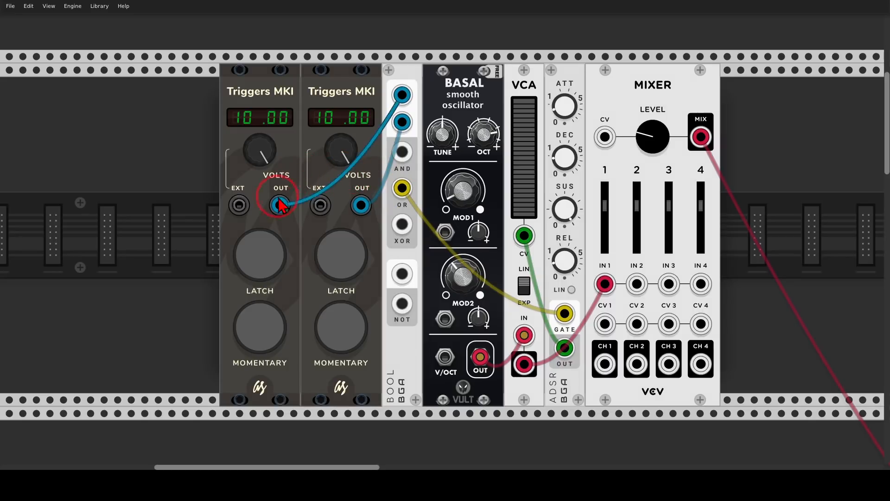
left_click(264, 246)
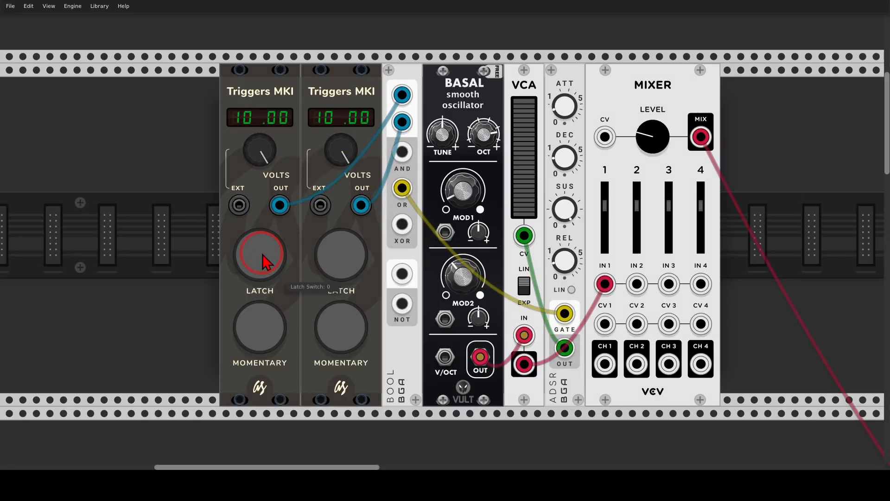
left_click(262, 262)
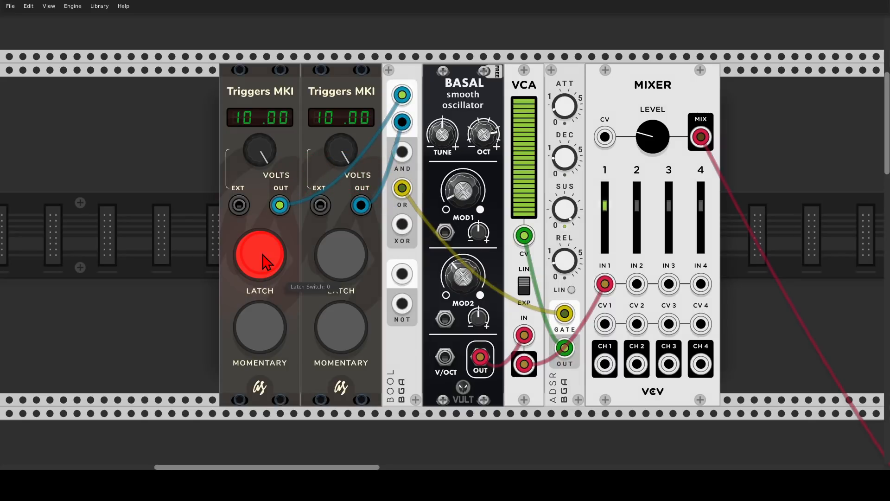
Test BOOL's OR output by latching the second trigger alone and both triggers together, ending with both latches off.
left_click(263, 261)
left_click(344, 266)
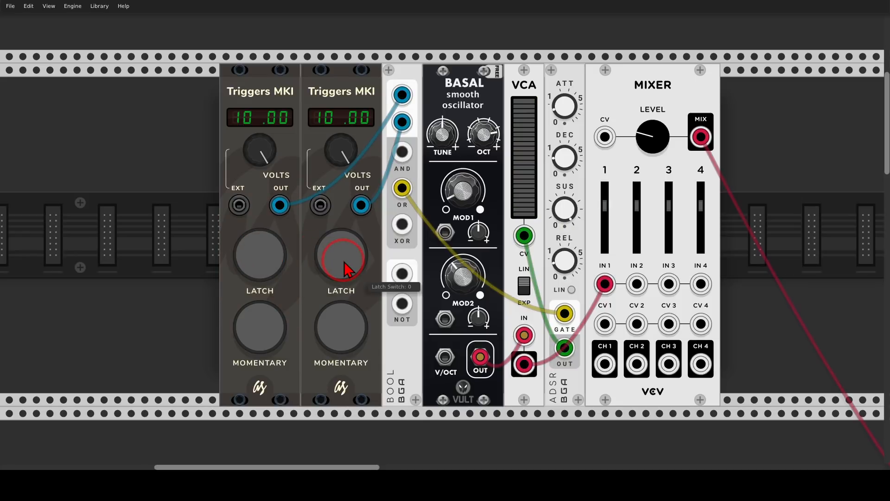
left_click(344, 266)
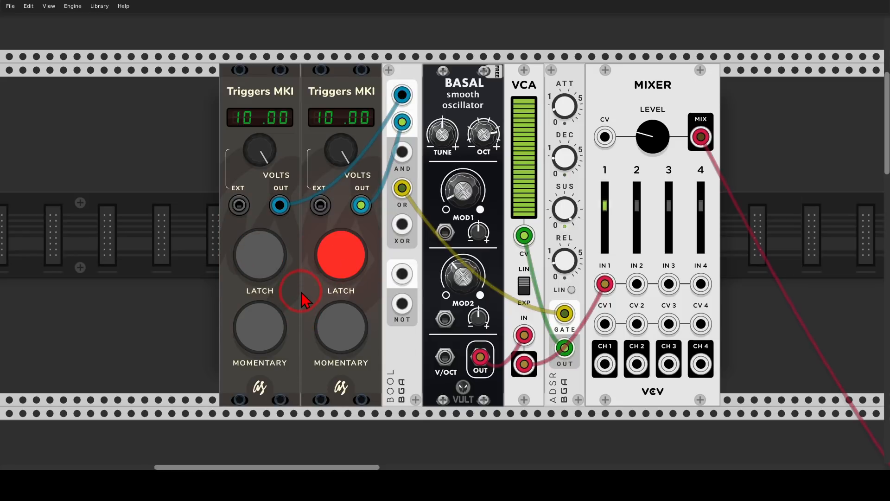
left_click(273, 263)
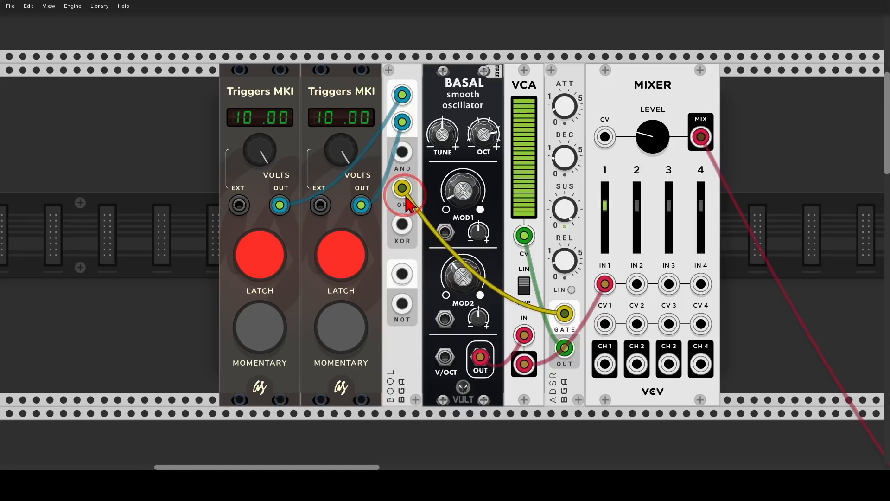
left_click(555, 185)
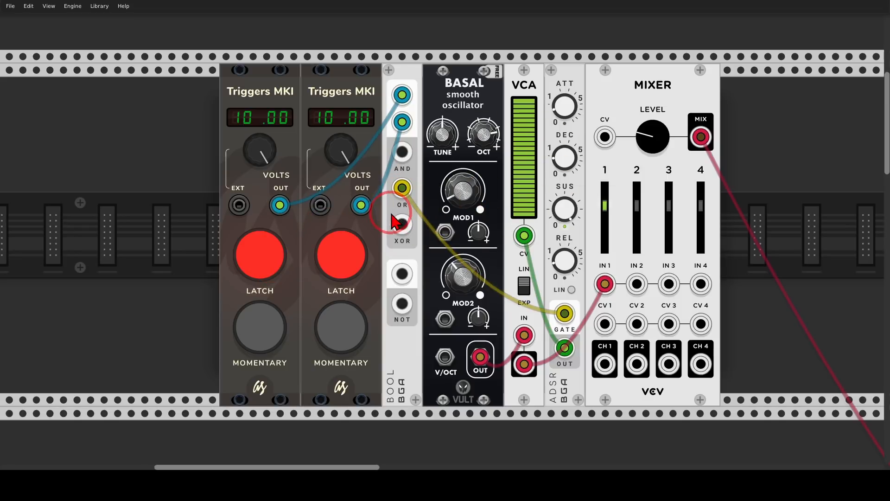
left_click(348, 252)
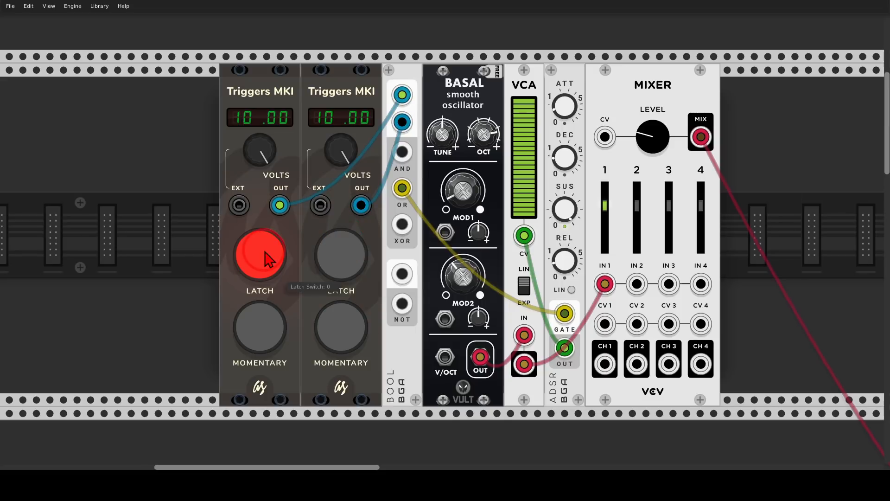
left_click(268, 259)
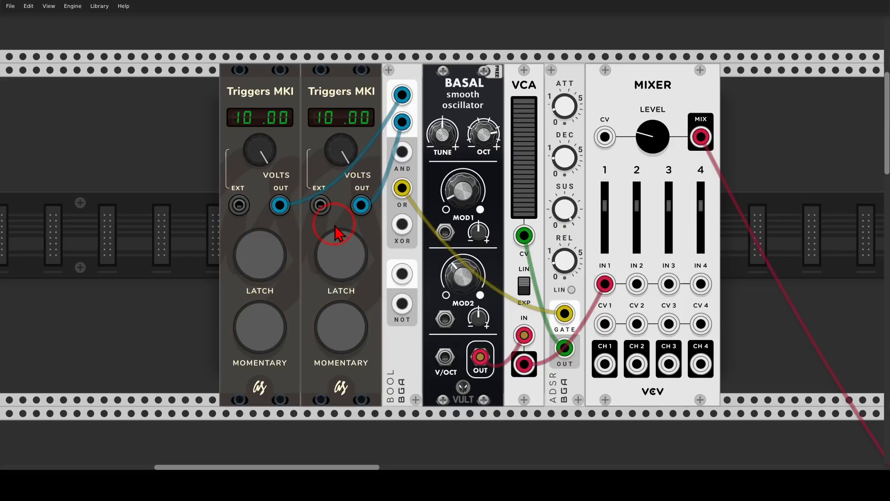
Toggle the two trigger latches in quick alternation to play the OR gate, ending with both off.
left_click(274, 255)
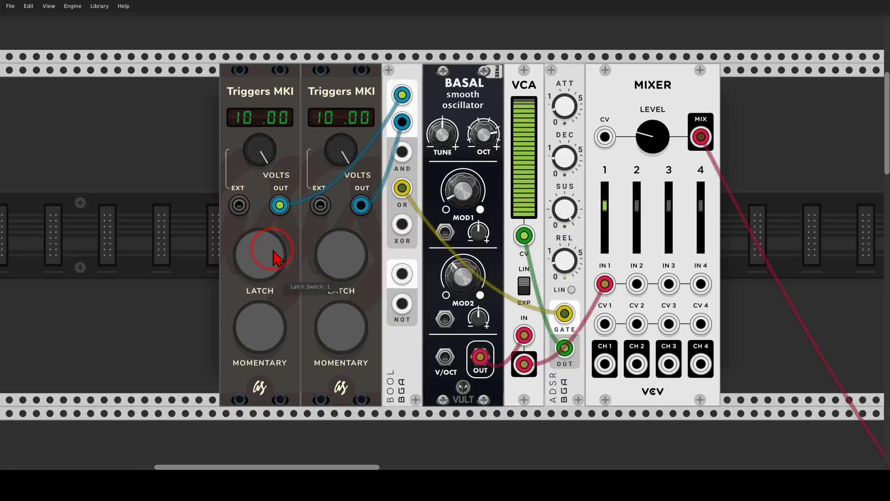
left_click(335, 266)
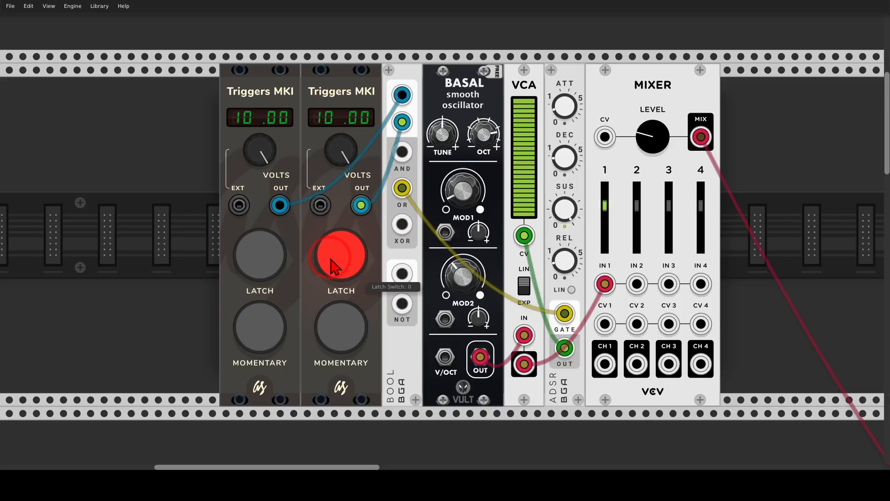
left_click(335, 267)
left_click(330, 267)
left_click(264, 258)
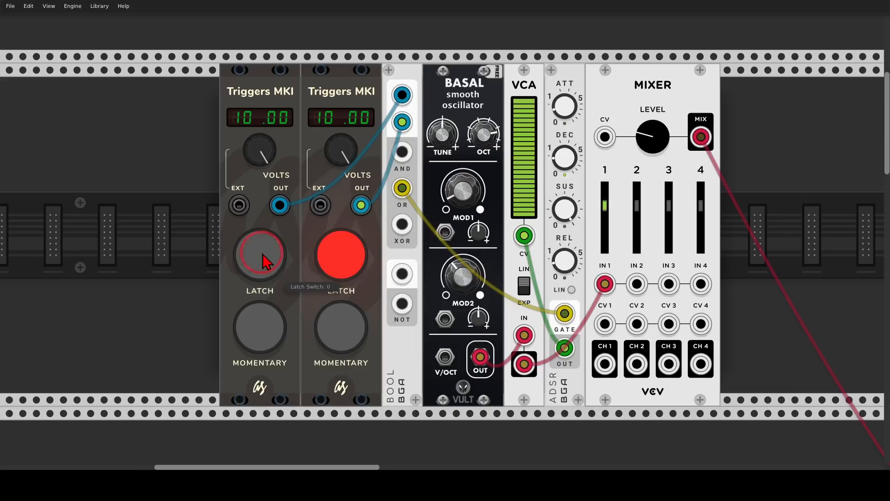
left_click(257, 258)
left_click(322, 258)
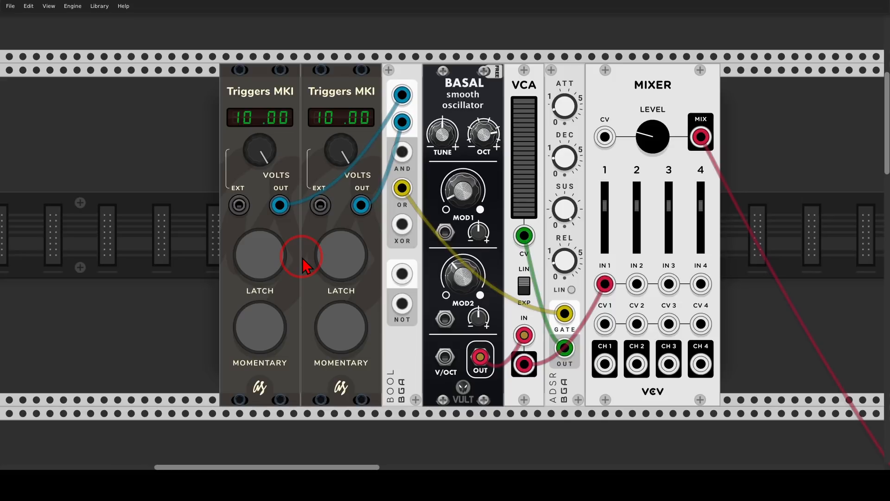
Move the ADSR gate cable from BOOL's OR output to its XOR output and test each latch alone, ending with both on.
left_click_drag(401, 188, 402, 225)
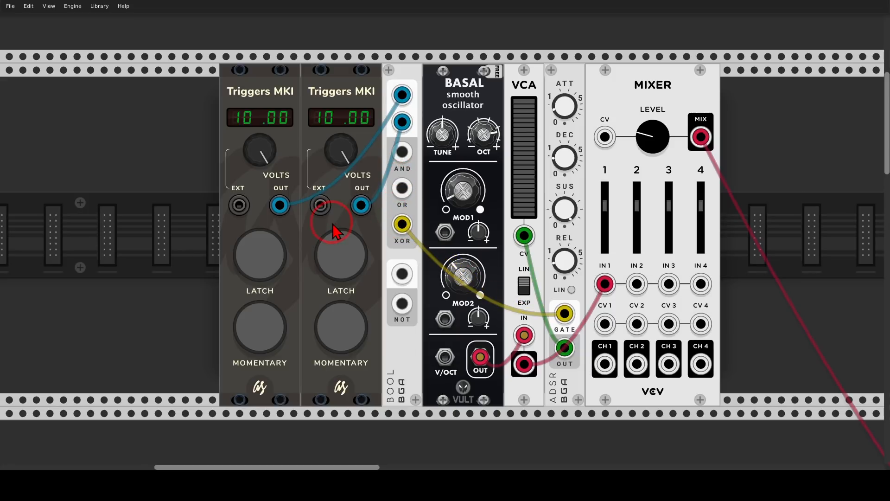
left_click(276, 260)
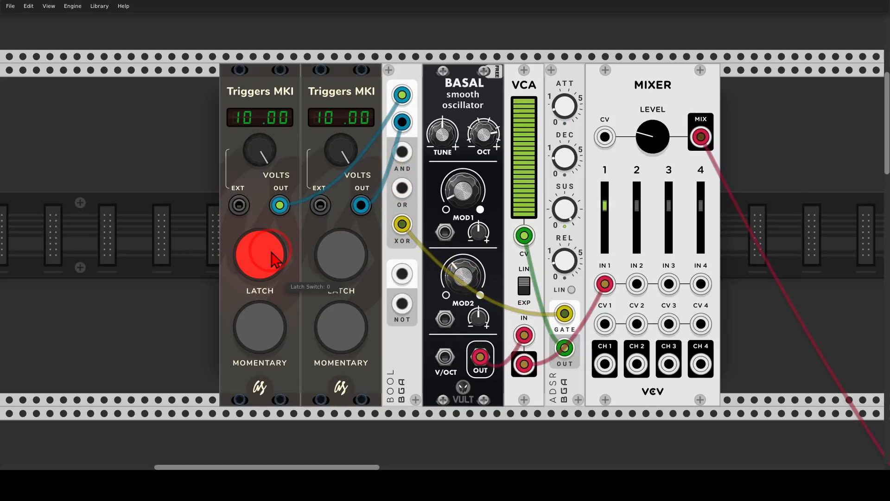
left_click(276, 260)
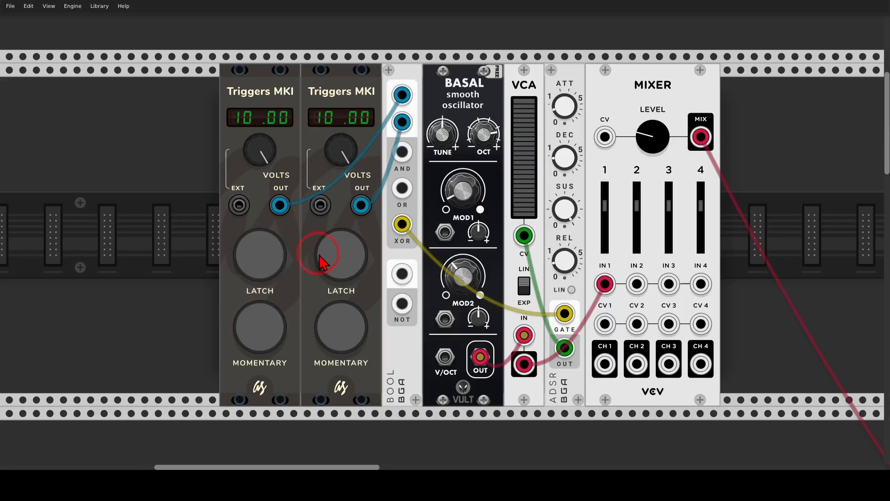
left_click(335, 264)
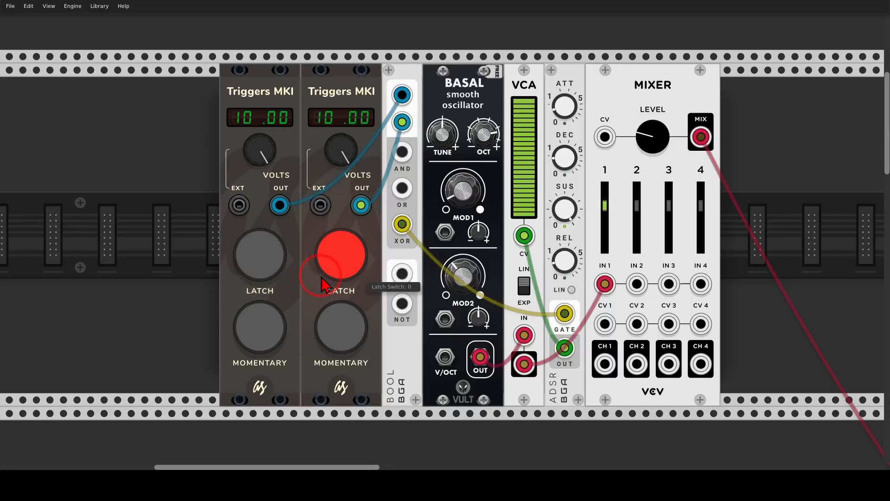
left_click(326, 263)
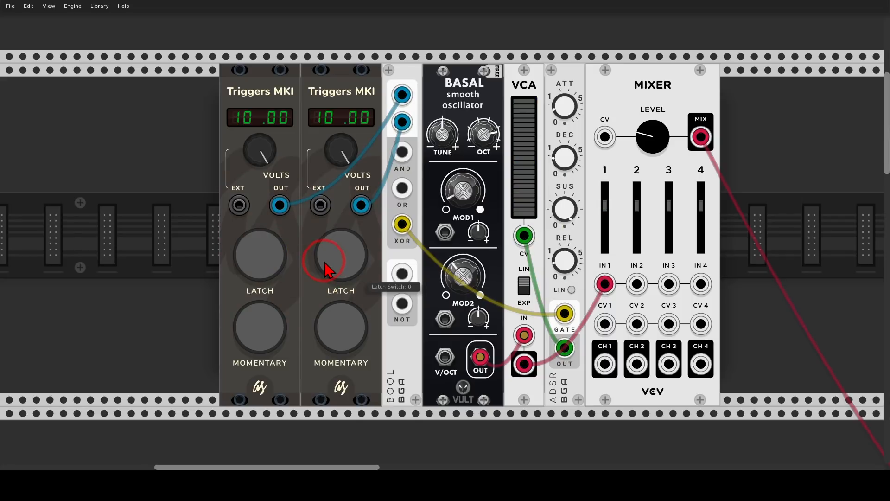
left_click(328, 258)
left_click(278, 258)
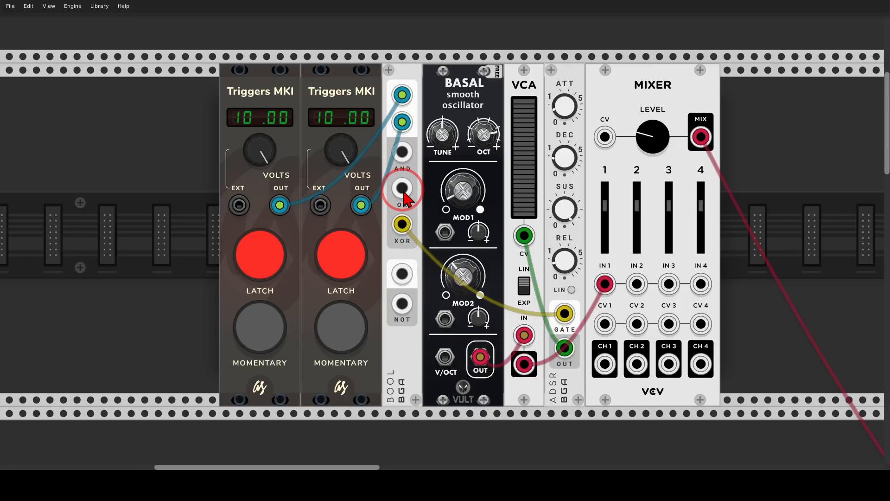
Compare the OR and XOR outputs with both latches on, returning the cable to XOR, and retest each latch alone before latching both.
left_click_drag(401, 224, 402, 187)
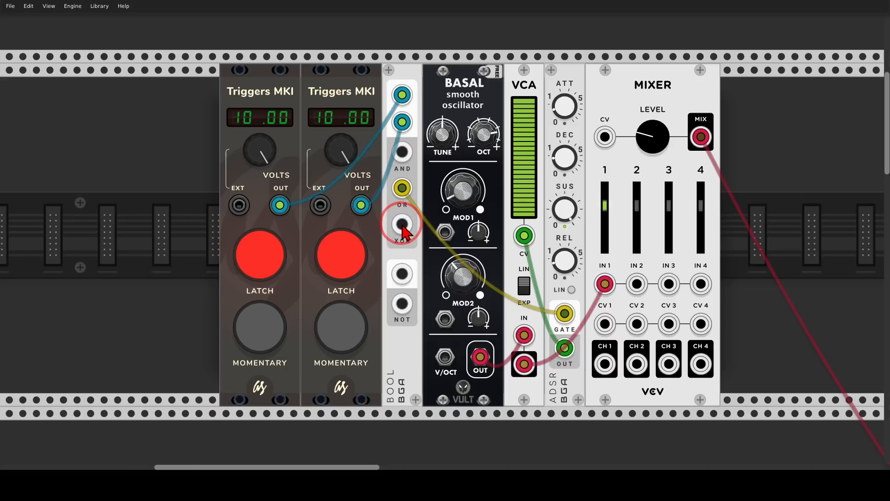
left_click_drag(402, 187, 402, 224)
left_click(337, 270)
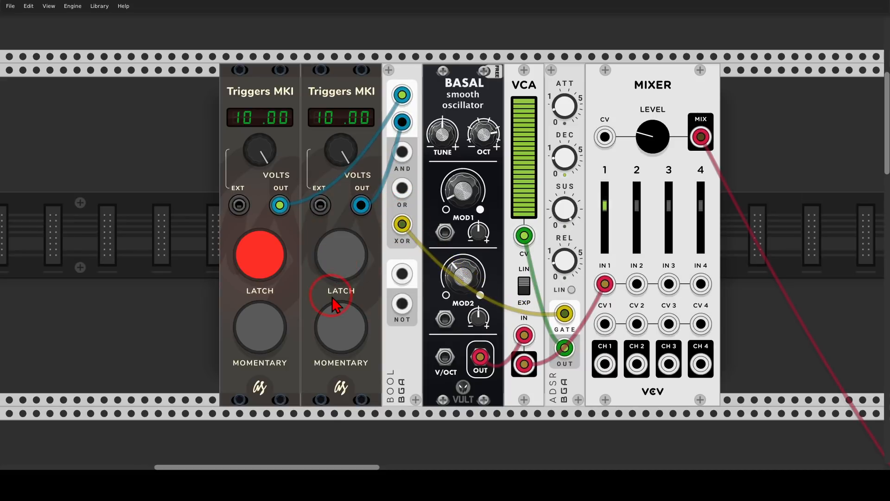
left_click(279, 271)
left_click(337, 269)
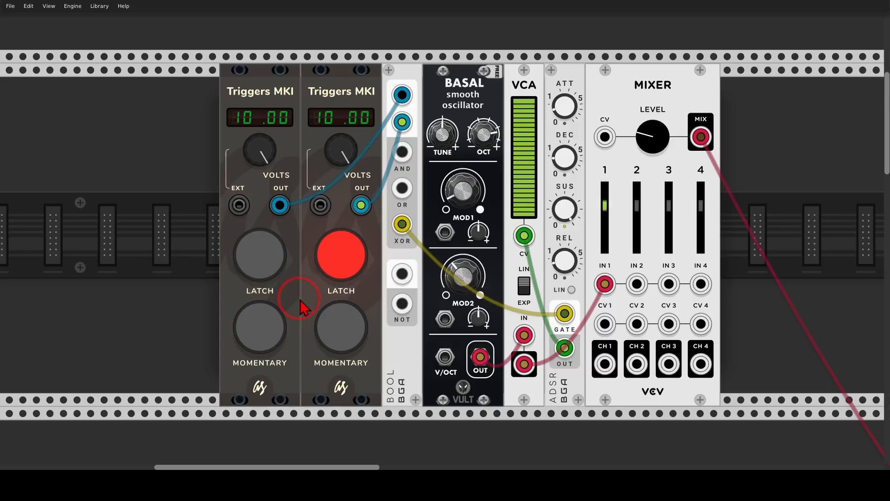
left_click(272, 269)
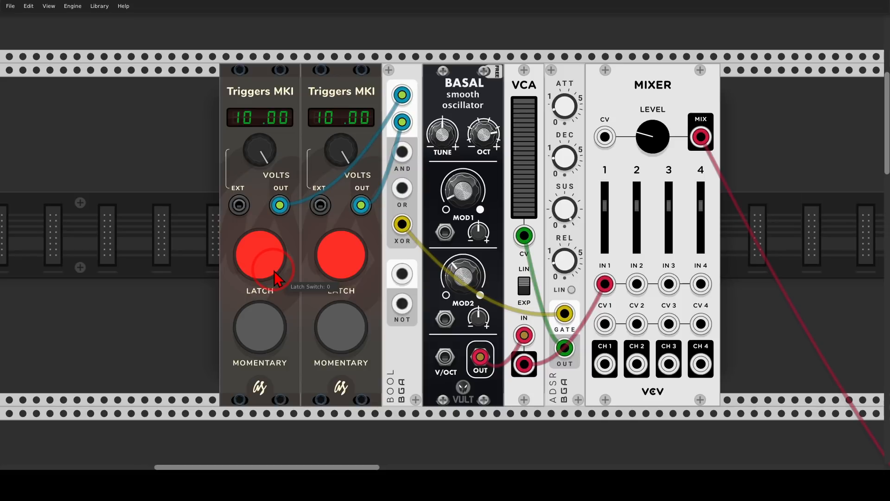
Number the four FM-OP voices I to IV with drawn annotations, and clear the markings.
scroll(274, 271, "down", 10)
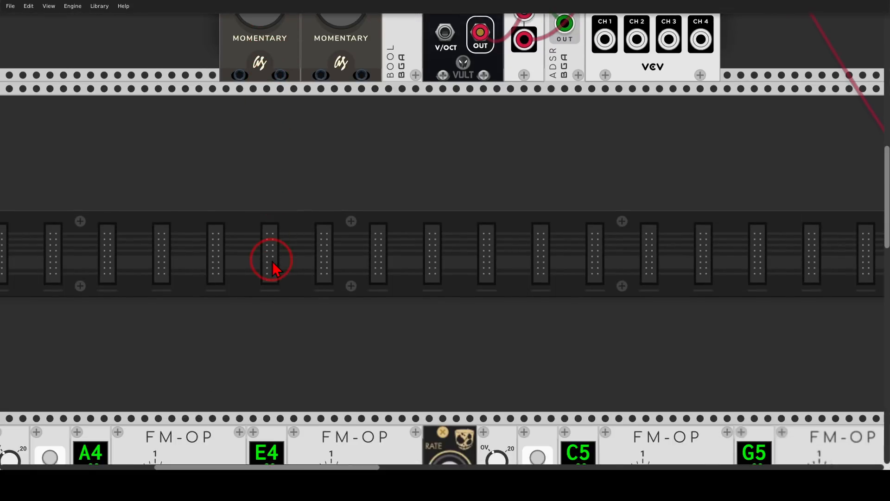
scroll(274, 270, "down", 5, "ctrl")
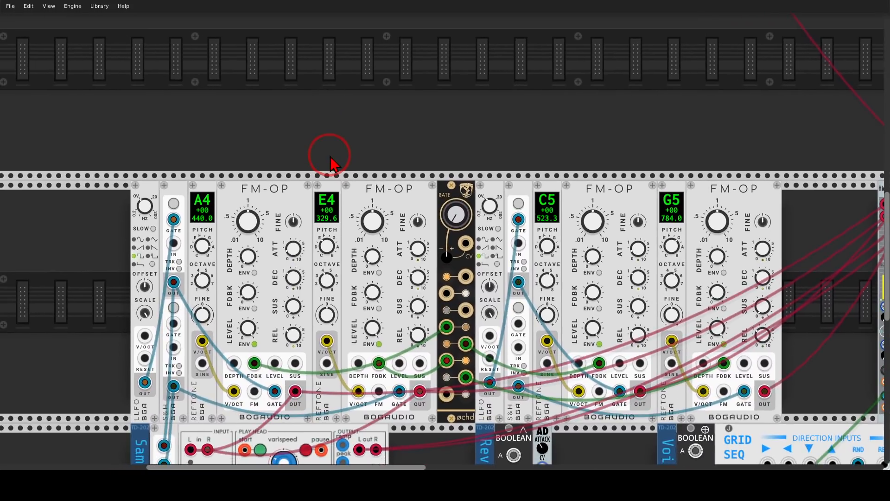
left_click_drag(272, 202, 273, 172)
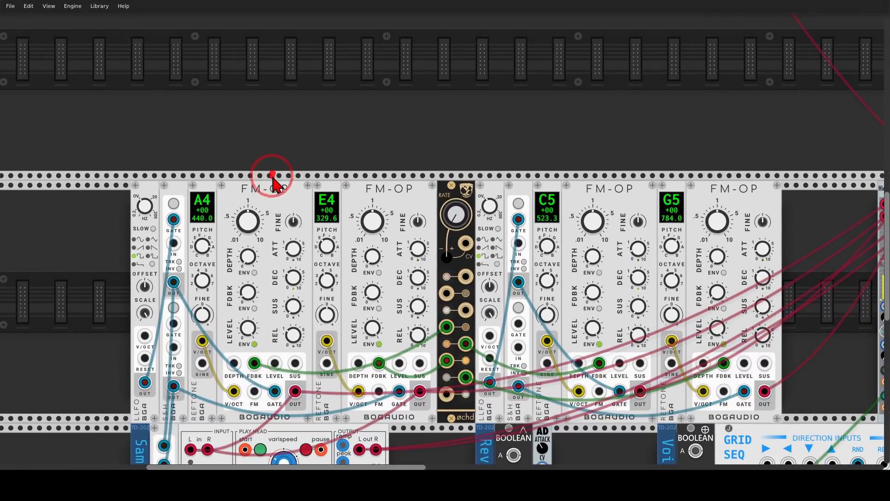
mouse_move(376, 169)
left_mouse_down()
mouse_move(381, 197)
mouse_move(393, 196)
left_mouse_up()
mouse_move(593, 166)
left_mouse_down()
mouse_move(594, 190)
mouse_move(616, 199)
left_mouse_up()
mouse_move(711, 170)
left_mouse_down()
mouse_move(713, 191)
mouse_move(736, 171)
left_mouse_up()
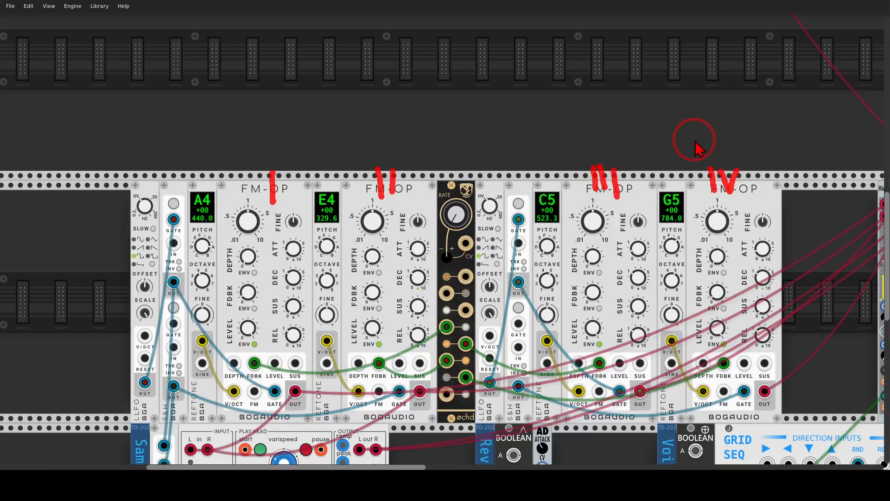
key("shift+F9")
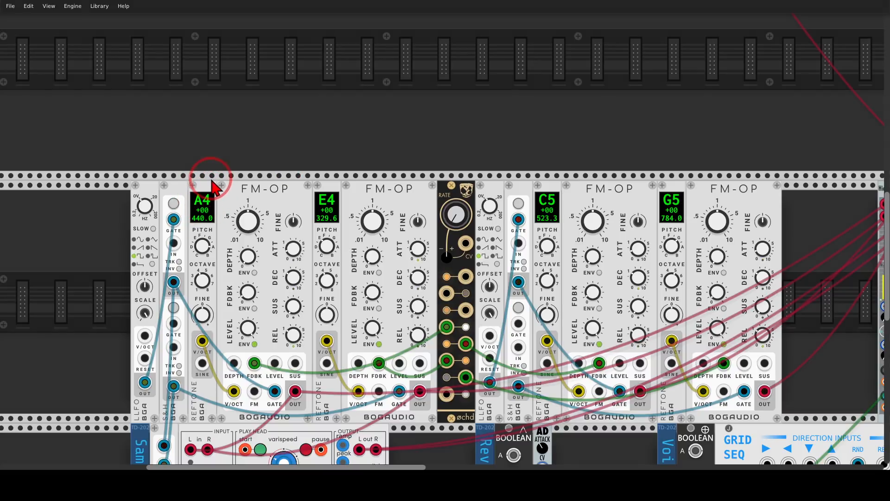
Mark the A4, E4, C5 and G5 reference tone modules that set the four voices' pitches.
mouse_move(213, 174)
left_mouse_down()
mouse_move(190, 199)
mouse_move(223, 206)
mouse_move(219, 182)
left_mouse_up()
mouse_move(345, 185)
left_mouse_down()
mouse_move(320, 183)
mouse_move(345, 218)
mouse_move(350, 195)
left_mouse_up()
mouse_move(556, 175)
left_mouse_down()
mouse_move(569, 199)
mouse_move(555, 175)
left_mouse_up()
mouse_move(678, 180)
left_mouse_down()
mouse_move(668, 186)
mouse_move(669, 227)
mouse_move(692, 204)
mouse_move(673, 194)
left_mouse_up()
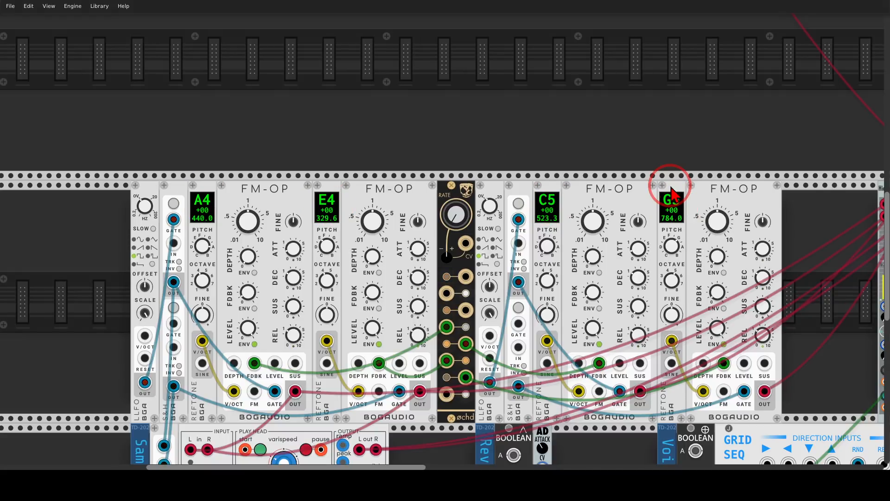
Circle the øchd module and trace its modulation cables to the four FM-OP feedback inputs, and clear the markings.
mouse_move(461, 176)
left_mouse_down()
mouse_move(433, 195)
mouse_move(463, 210)
mouse_move(473, 179)
left_mouse_up()
left_click_drag(449, 314, 379, 353)
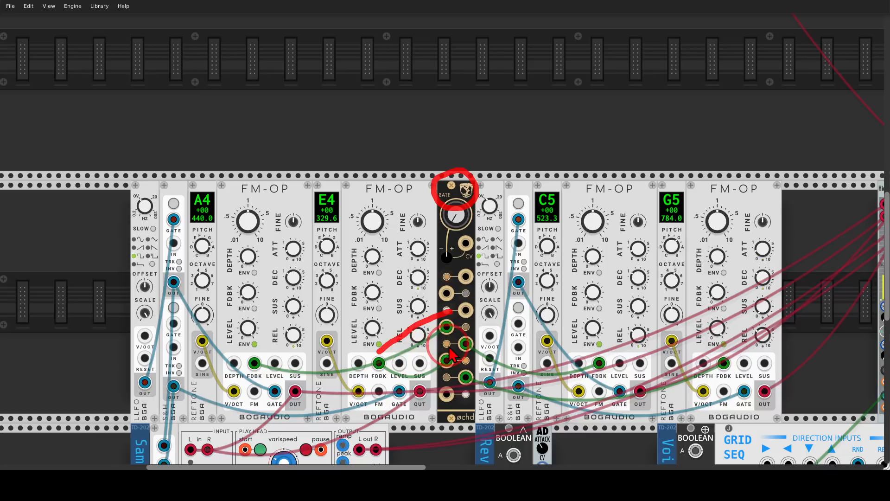
mouse_move(455, 349)
left_mouse_down()
mouse_move(590, 363)
mouse_move(702, 362)
mouse_move(387, 377)
mouse_move(250, 357)
left_mouse_up()
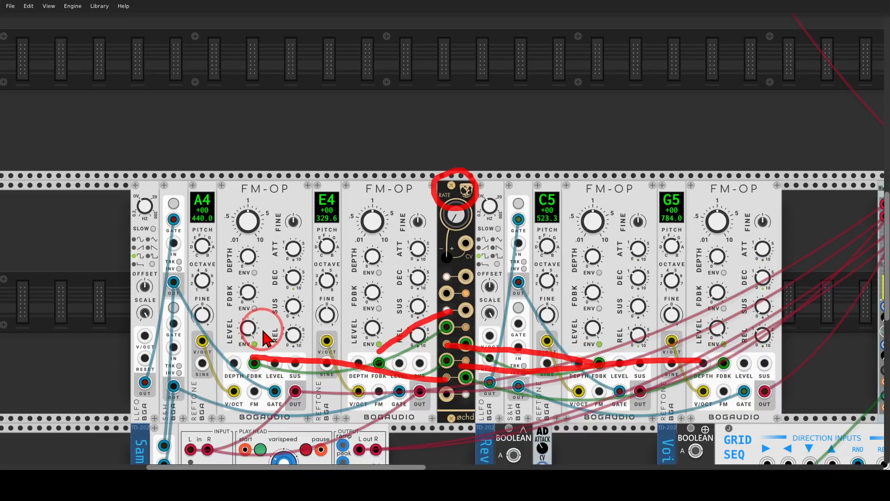
key("Escape")
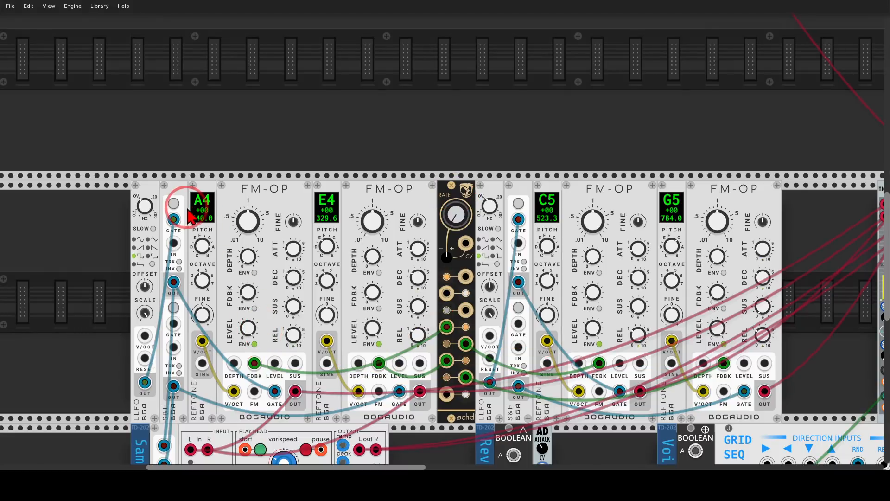
Mark the first S&H module's gate input and lower output and the second S&H module's two outputs, and clear the markings.
mouse_move(182, 199)
left_mouse_down()
mouse_move(157, 226)
mouse_move(178, 218)
left_mouse_up()
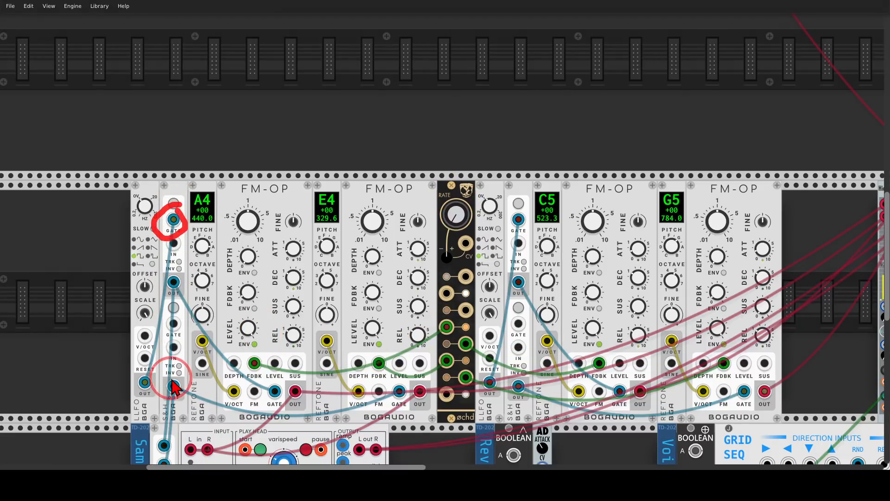
left_click_drag(172, 374, 190, 394)
mouse_move(528, 371)
left_mouse_down()
mouse_move(516, 408)
mouse_move(537, 382)
left_mouse_up()
mouse_move(523, 266)
left_mouse_down()
mouse_move(540, 292)
mouse_move(527, 276)
left_mouse_up()
key("Escape")
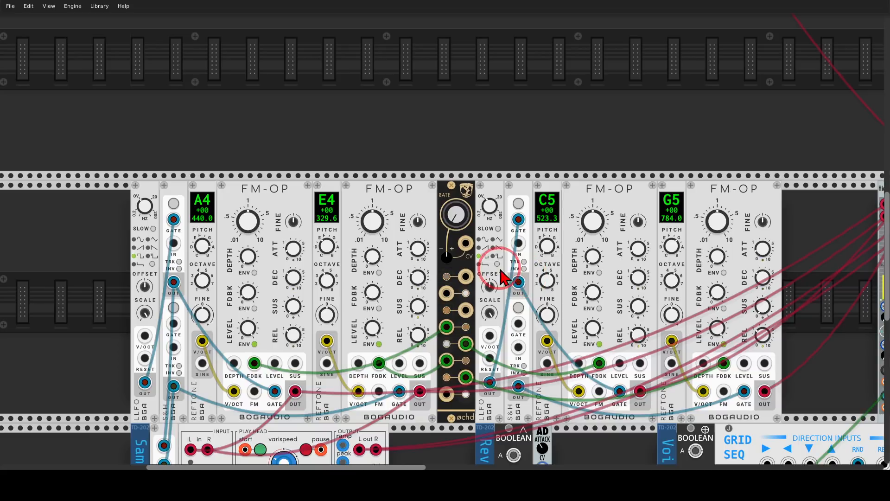
Unmute channels 2 to 5 on the 8MIX mixer.
left_click_drag(835, 357, 512, 358)
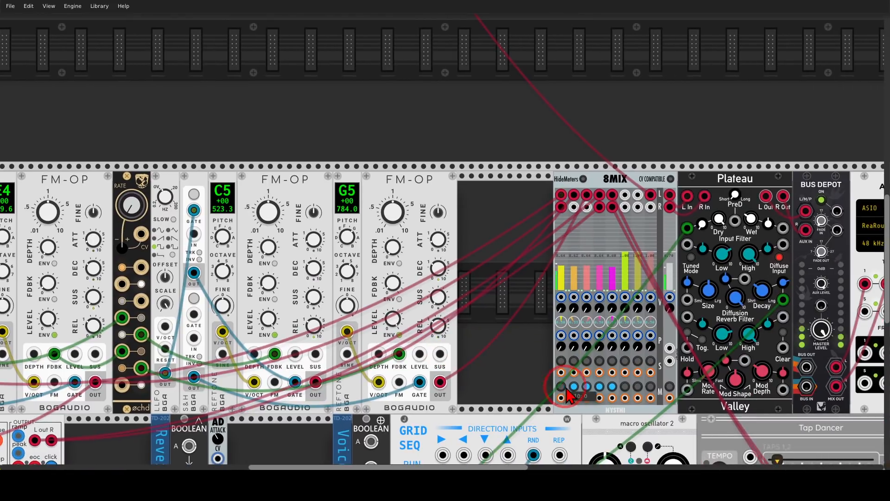
left_click(575, 387)
left_click(587, 387)
left_click(599, 387)
left_click(613, 387)
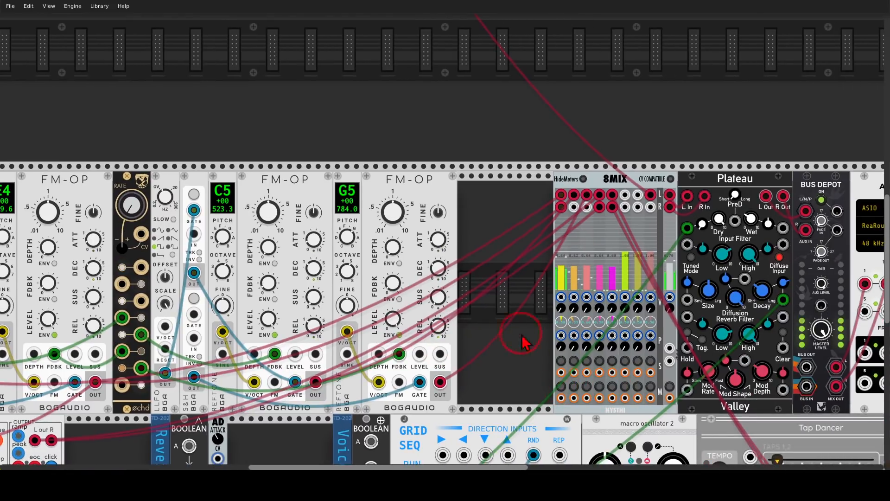
Circle the first S&H module's upper and lower outputs that gate the voices, and clear the markings.
left_click_drag(486, 298, 771, 276)
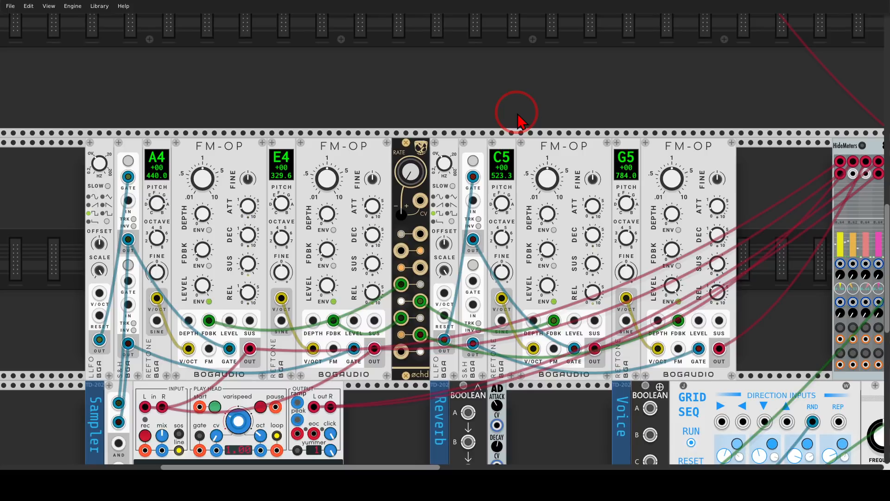
mouse_move(145, 231)
left_mouse_down()
mouse_move(106, 242)
mouse_move(141, 226)
left_mouse_up()
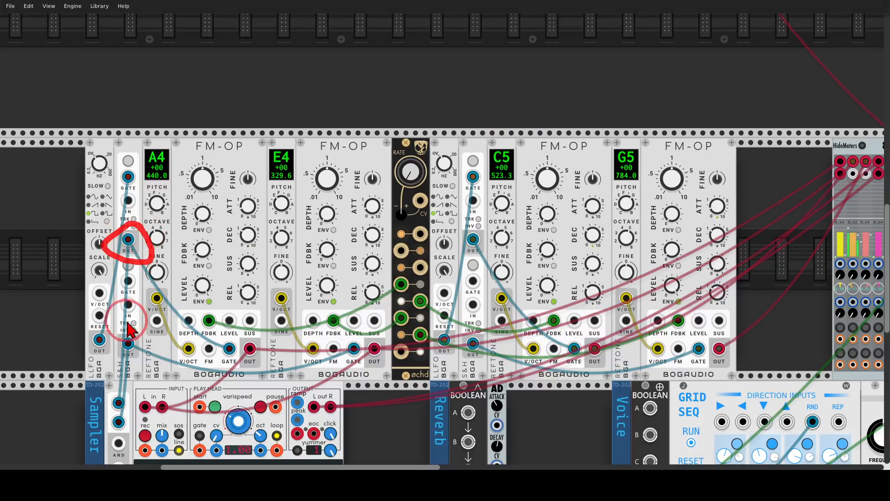
mouse_move(131, 330)
left_mouse_down()
mouse_move(117, 351)
mouse_move(126, 342)
left_mouse_up()
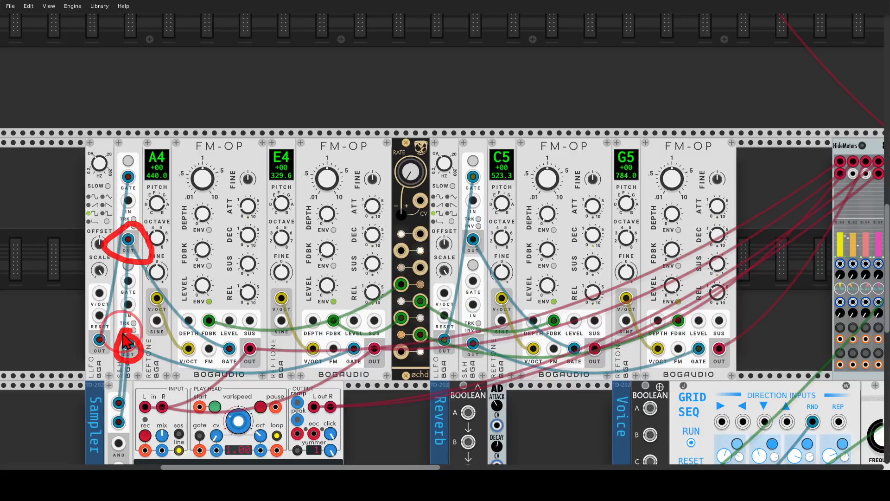
key("Escape")
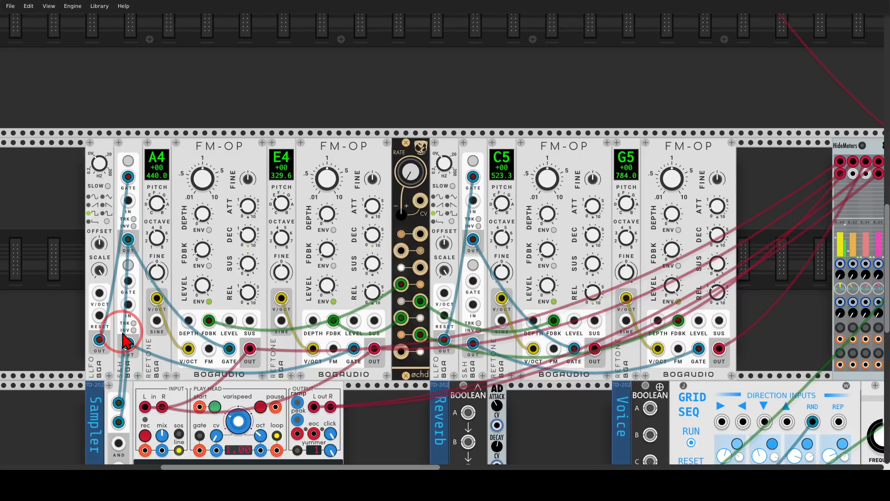
Circle the two gate inputs and the AND output on the Bool module in the Sampler section.
scroll(125, 341, "down", 8)
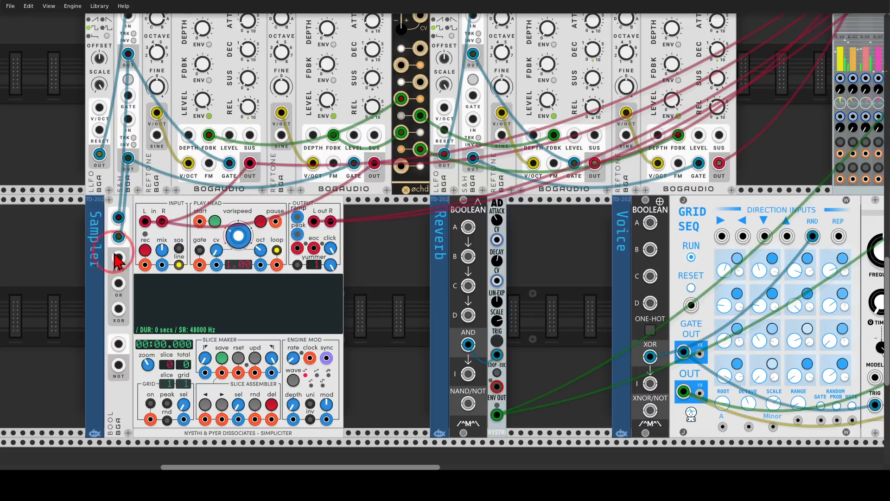
mouse_move(128, 200)
left_mouse_down()
mouse_move(103, 238)
mouse_move(134, 226)
mouse_move(128, 200)
left_mouse_up()
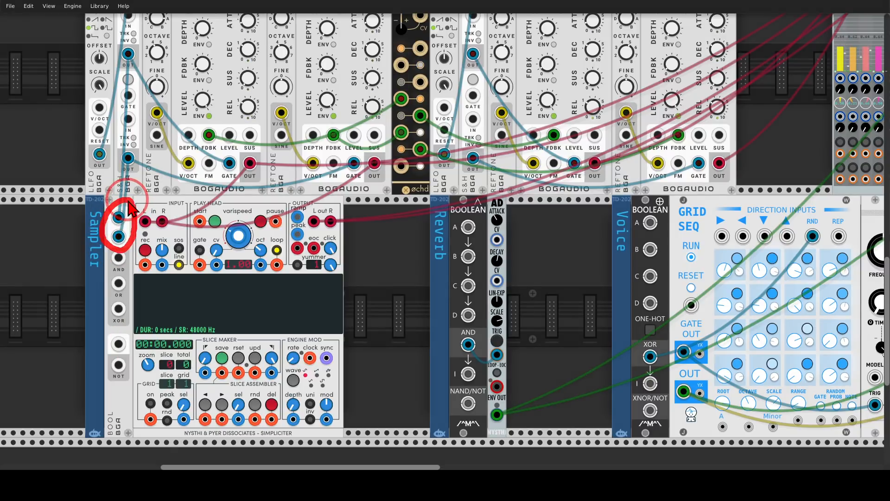
mouse_move(122, 246)
left_mouse_down()
mouse_move(112, 250)
mouse_move(108, 274)
mouse_move(133, 273)
mouse_move(126, 255)
left_mouse_up()
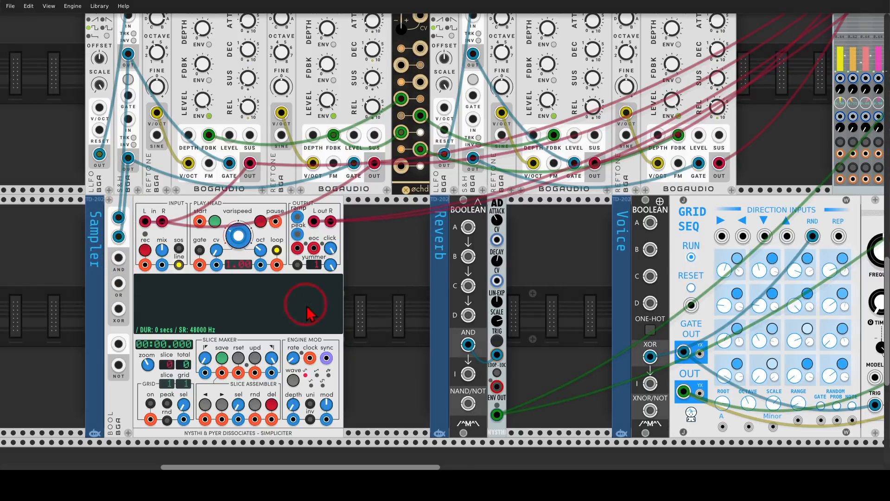
Mark the Simpliciter sampler and its varispeed control, and patch the Bool module's AND output to the sampler's rec input.
mouse_move(364, 211)
left_mouse_down()
mouse_move(204, 211)
mouse_move(121, 366)
mouse_move(373, 397)
mouse_move(350, 197)
mouse_move(362, 208)
left_mouse_up()
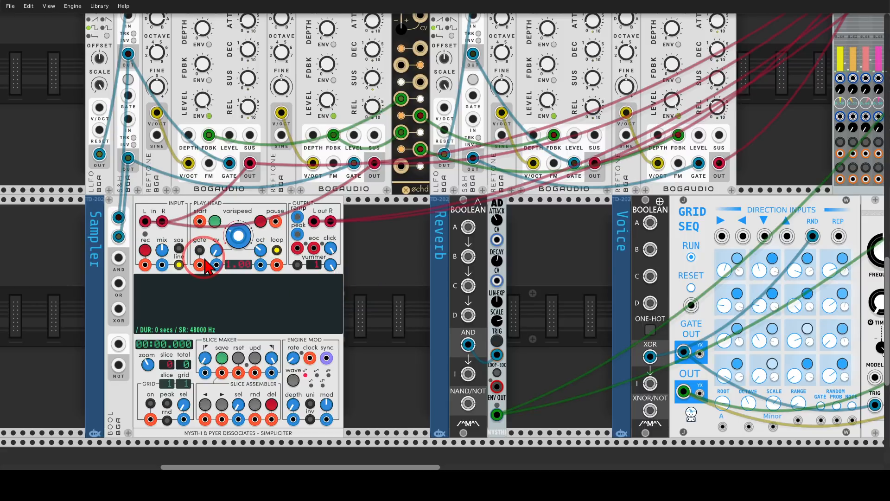
mouse_move(253, 217)
left_mouse_down()
mouse_move(211, 227)
mouse_move(259, 250)
mouse_move(258, 219)
left_mouse_up()
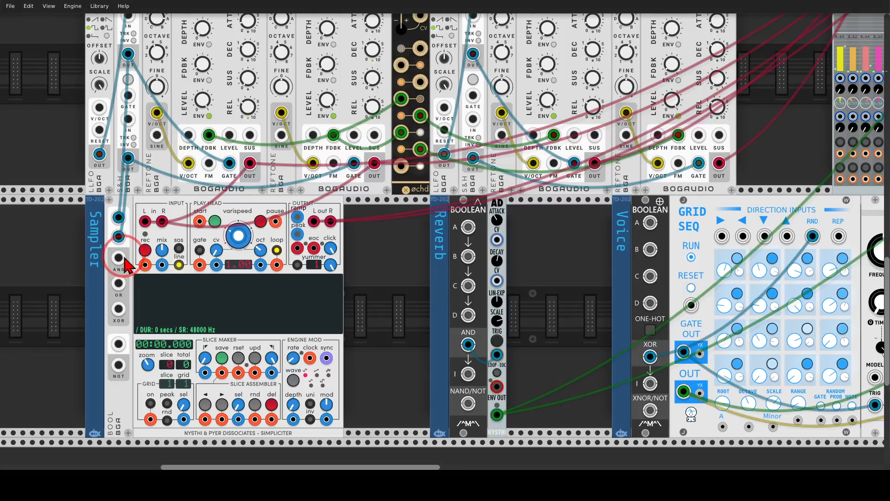
mouse_move(118, 258)
left_mouse_down()
mouse_move(124, 268)
mouse_move(143, 265)
left_mouse_up()
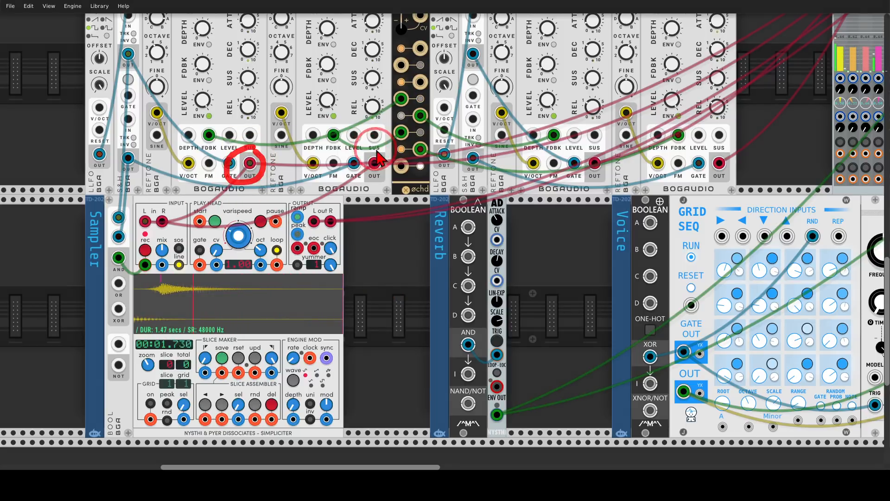
Circle the first two FM-OP outputs and the sampler's L and R inputs, clear the markings, and trigger the sampler's recording.
mouse_move(374, 149)
left_mouse_down()
mouse_move(374, 172)
mouse_move(377, 150)
left_mouse_up()
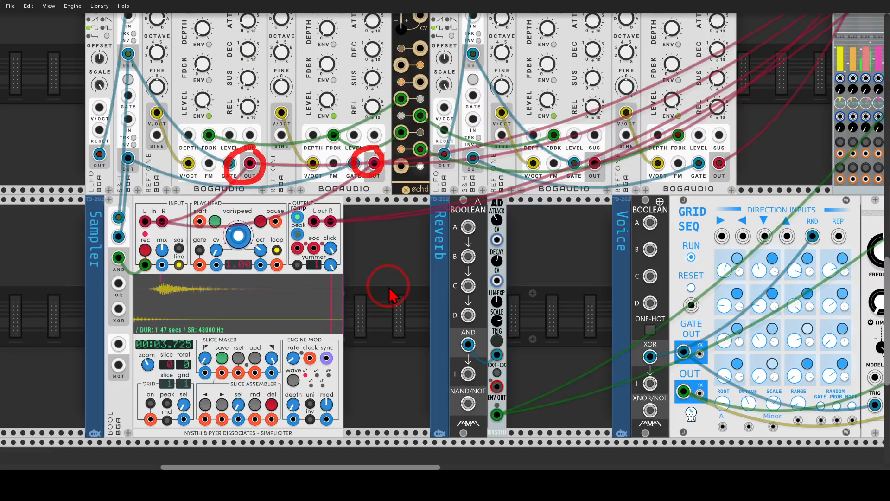
mouse_move(197, 214)
left_mouse_down()
mouse_move(185, 203)
mouse_move(135, 218)
mouse_move(187, 214)
left_mouse_up()
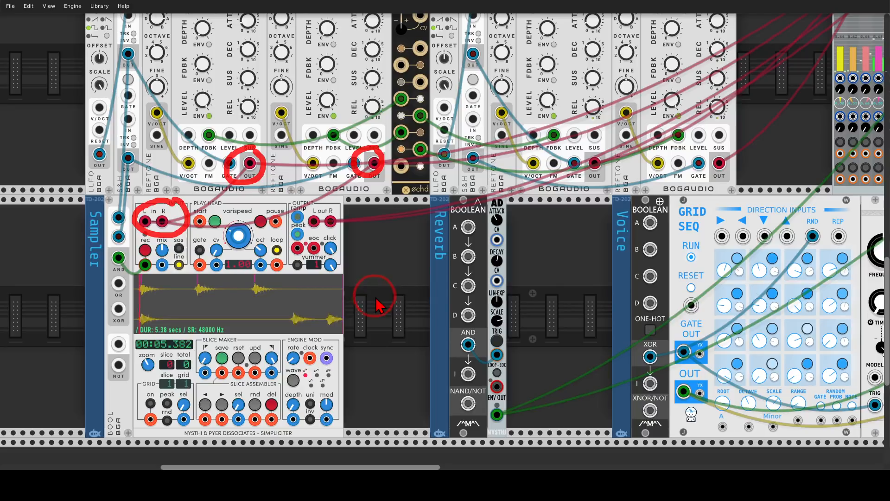
key("shift+F9")
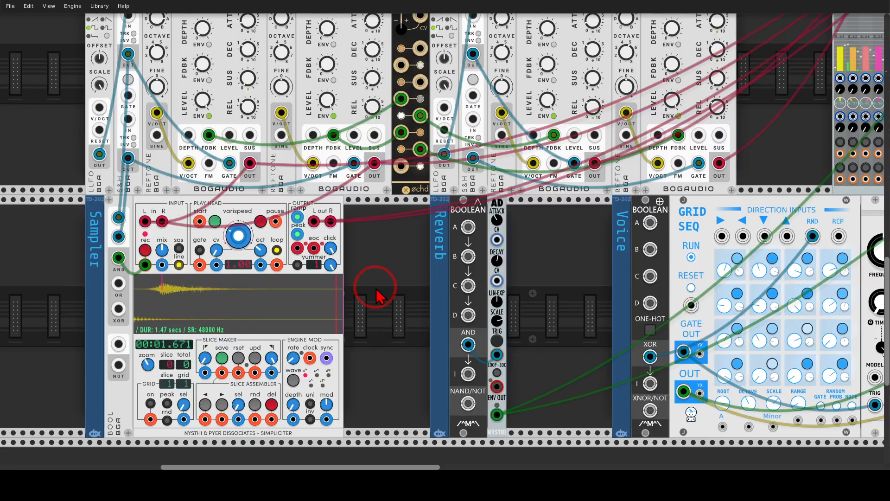
left_click(146, 249)
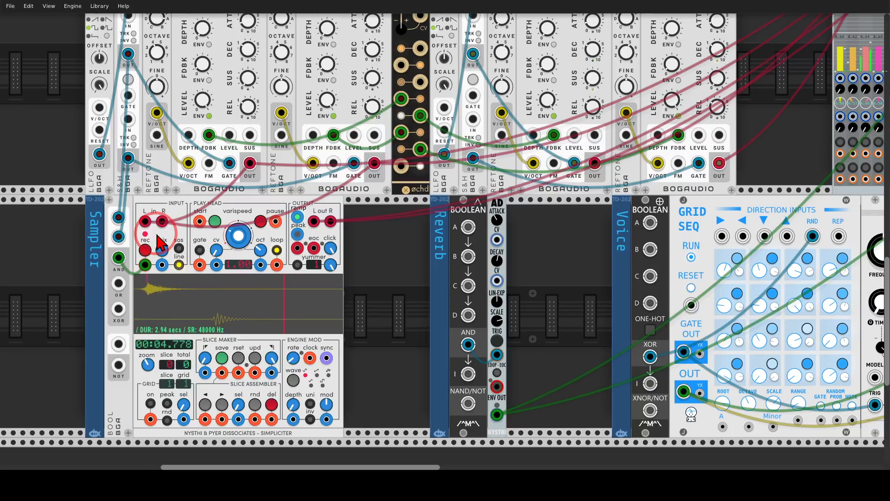
Mark the Boolean module in the Reverb section and circle its AND output.
scroll(351, 271, "right", 5)
scroll(351, 272, "down", 1)
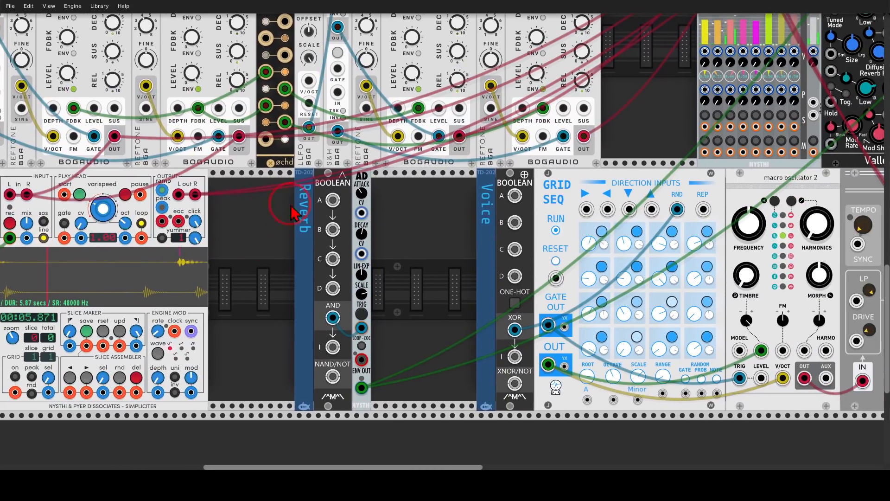
left_click_drag(359, 189, 342, 156)
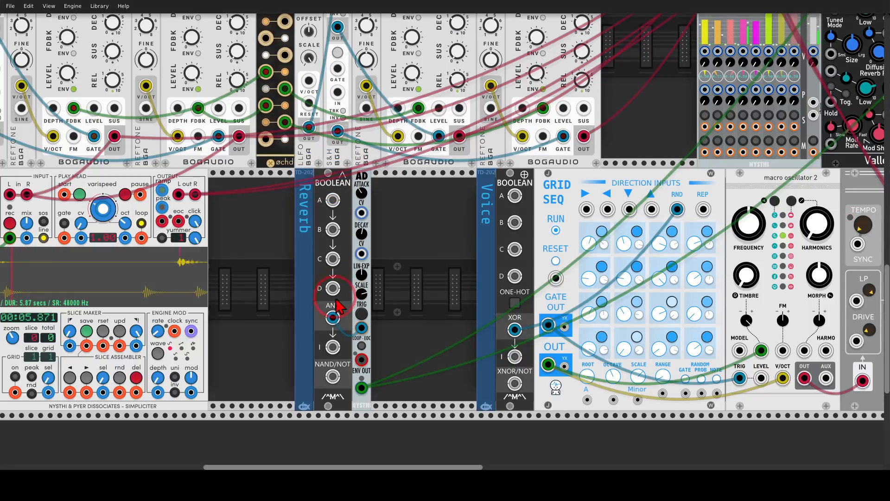
mouse_move(360, 284)
left_mouse_down()
mouse_move(327, 297)
mouse_move(324, 341)
mouse_move(355, 309)
left_mouse_up()
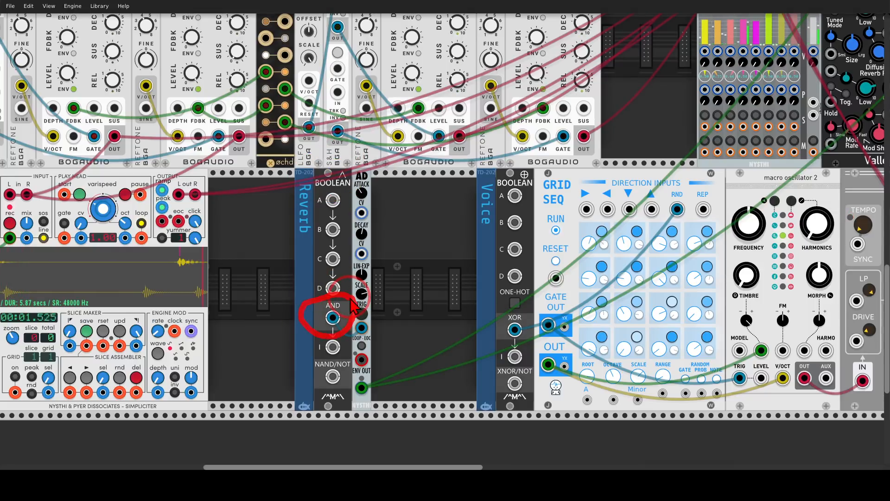
Circle the AD envelope's ENV OUT jack and its attack and decay knobs in the Reverb section.
mouse_move(368, 353)
left_mouse_down()
mouse_move(371, 380)
mouse_move(346, 377)
mouse_move(370, 408)
mouse_move(378, 371)
left_mouse_up()
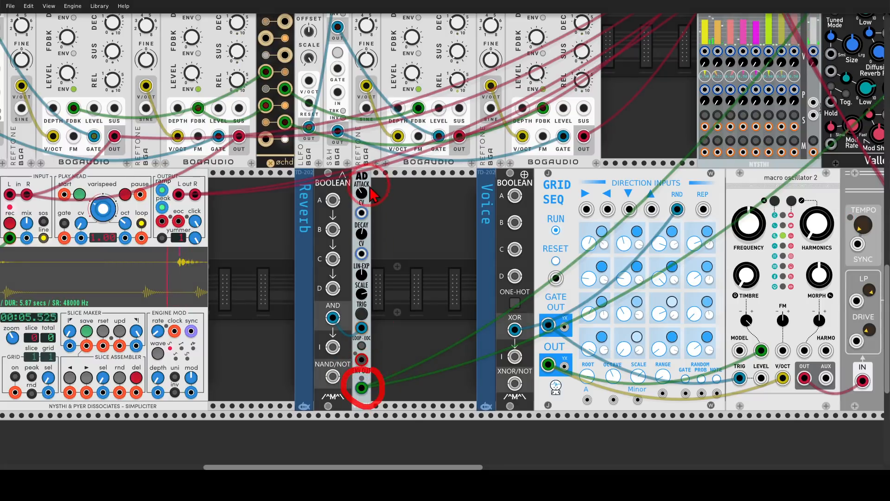
mouse_move(372, 195)
left_mouse_down()
mouse_move(352, 188)
mouse_move(373, 215)
mouse_move(355, 241)
mouse_move(364, 225)
mouse_move(388, 227)
left_mouse_up()
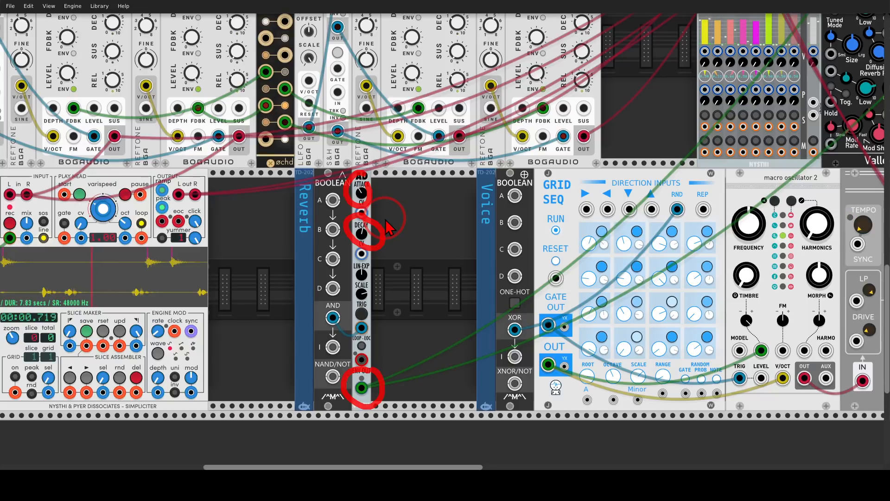
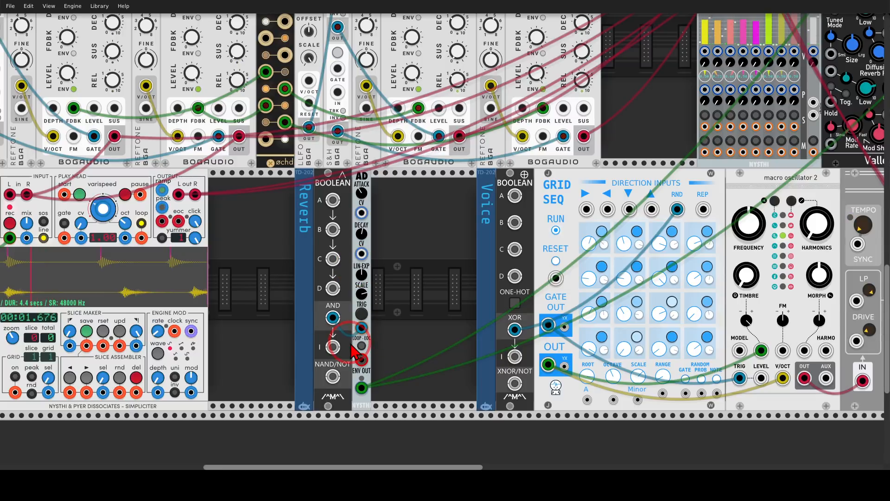
Mark the routes from the AD envelope's ENV OUT to Plateau's Dry and Decay controls, circling each, and clear the markings.
left_click_drag(482, 252, 315, 318)
mouse_move(191, 418)
left_mouse_down()
mouse_move(566, 159)
mouse_move(659, 59)
mouse_move(737, 44)
mouse_move(686, 16)
mouse_move(651, 54)
mouse_move(706, 32)
mouse_move(705, 20)
left_mouse_up()
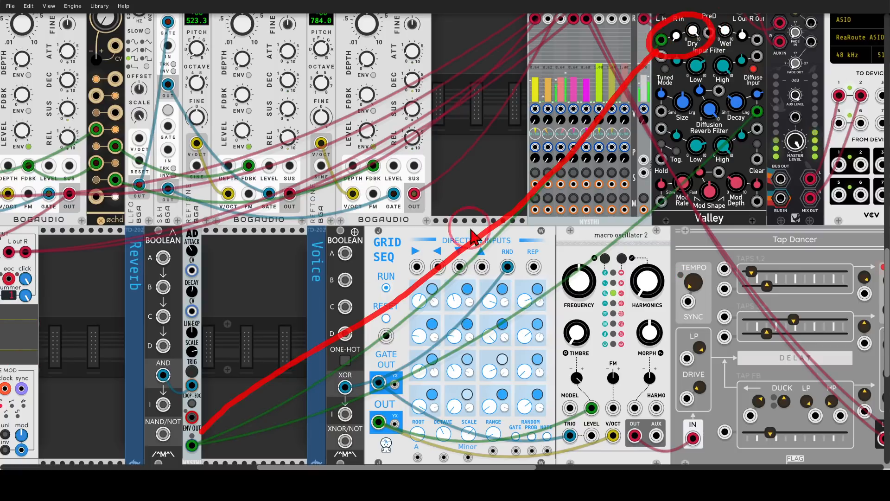
mouse_move(203, 440)
left_mouse_down()
mouse_move(519, 268)
mouse_move(742, 125)
mouse_move(749, 114)
mouse_move(723, 93)
mouse_move(741, 134)
mouse_move(760, 91)
mouse_move(767, 95)
left_mouse_up()
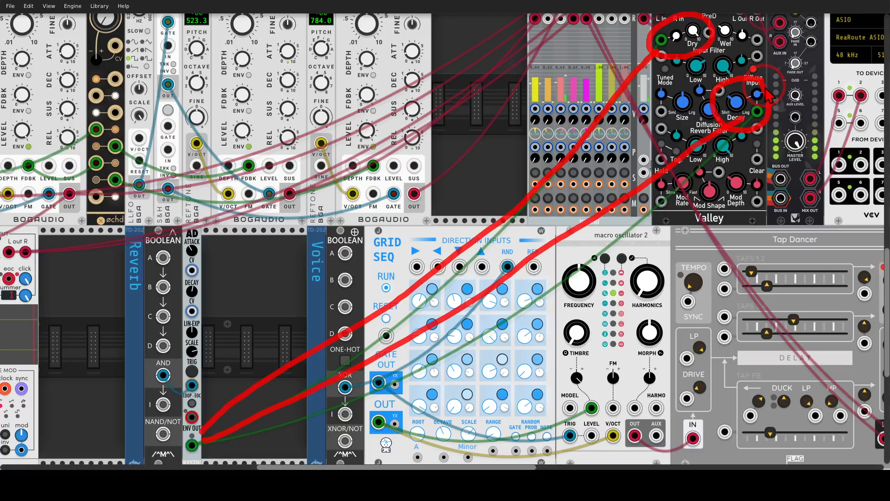
key("Escape")
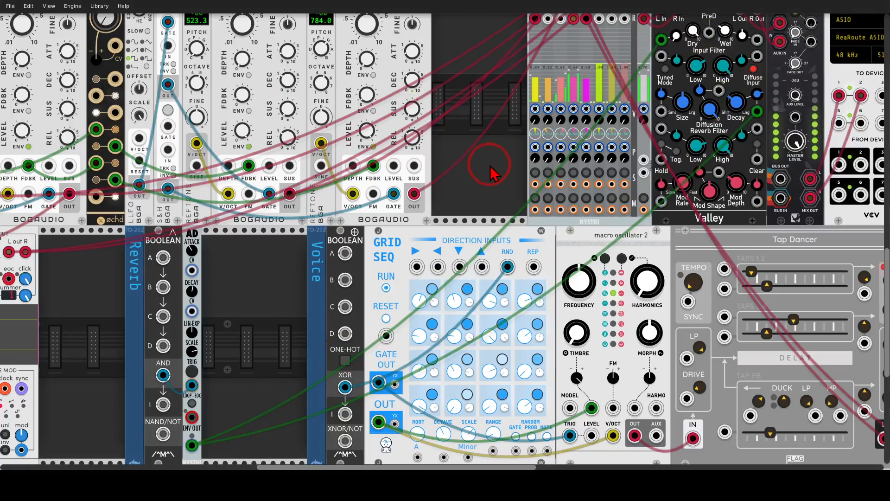
Patch the four S&H outputs of the FM voices to inputs A, B, C and D of the Reverb section's Boolean module.
left_click_drag(304, 258, 683, 274)
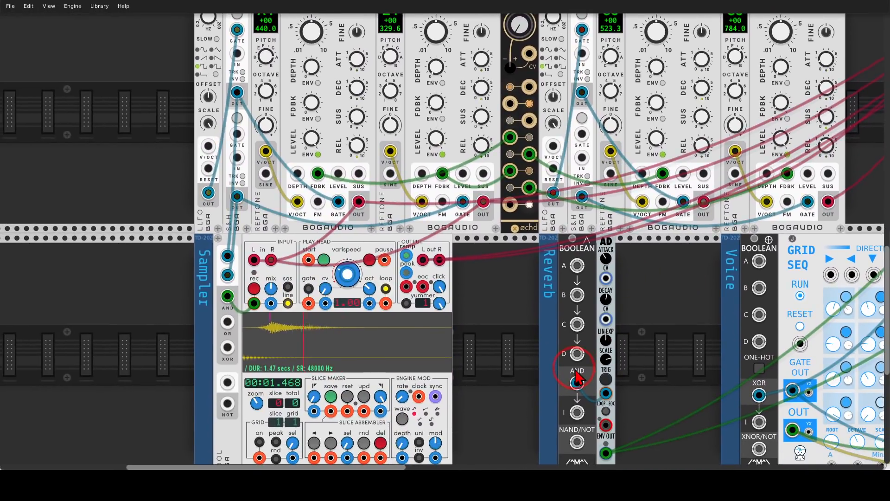
left_click_drag(576, 265, 237, 92)
left_click_drag(577, 294, 237, 196)
left_click_drag(577, 324, 582, 91)
left_click_drag(577, 353, 582, 196)
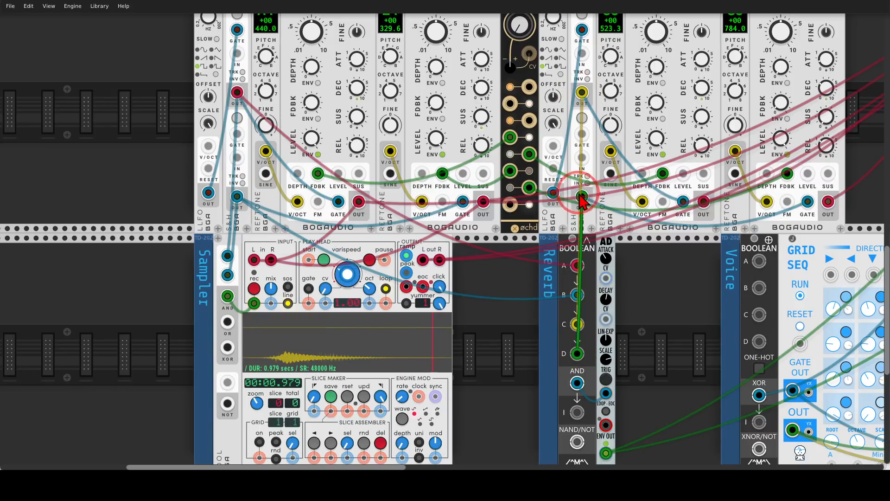
Circle the GRID SEQ module's direction inputs in the Voice section and clear the marking.
left_click_drag(662, 327, 543, 255)
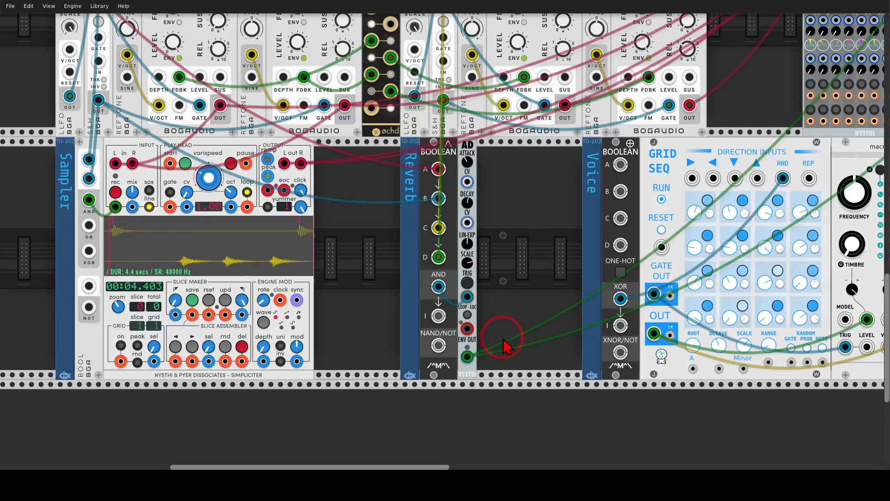
scroll(549, 223, "down", 1)
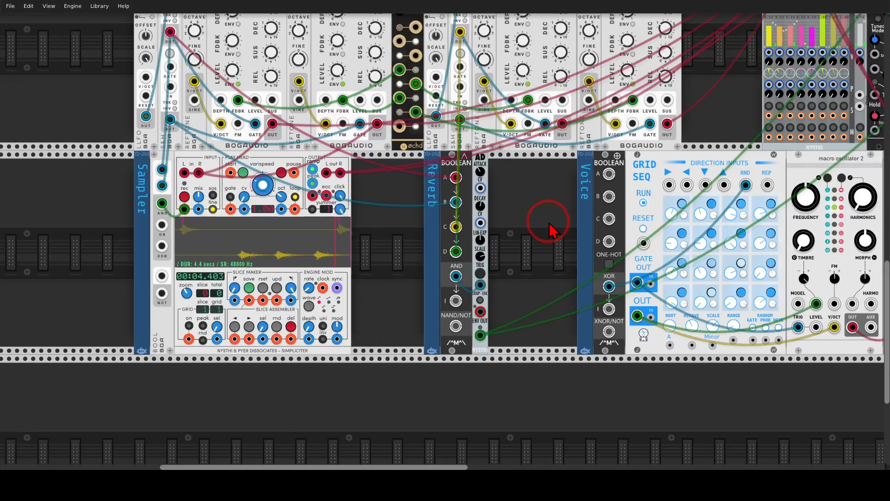
left_click_drag(555, 199, 398, 268)
scroll(429, 268, "down", 1)
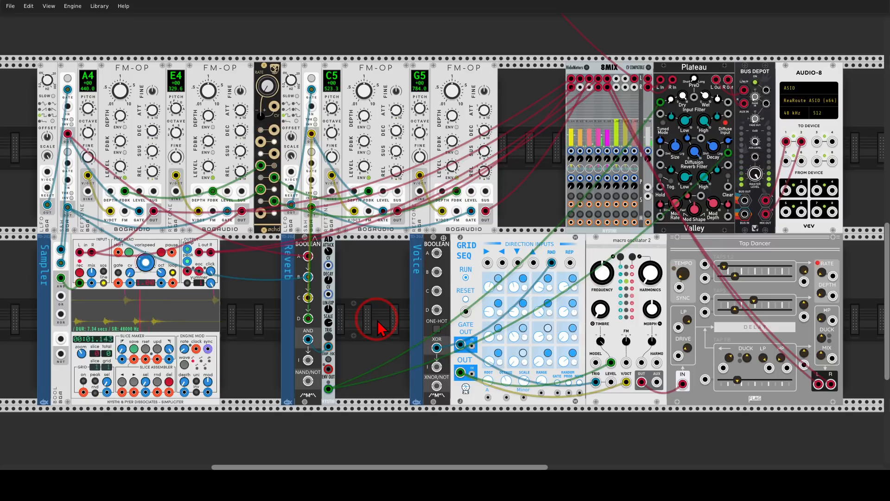
left_click_drag(374, 322, 322, 312)
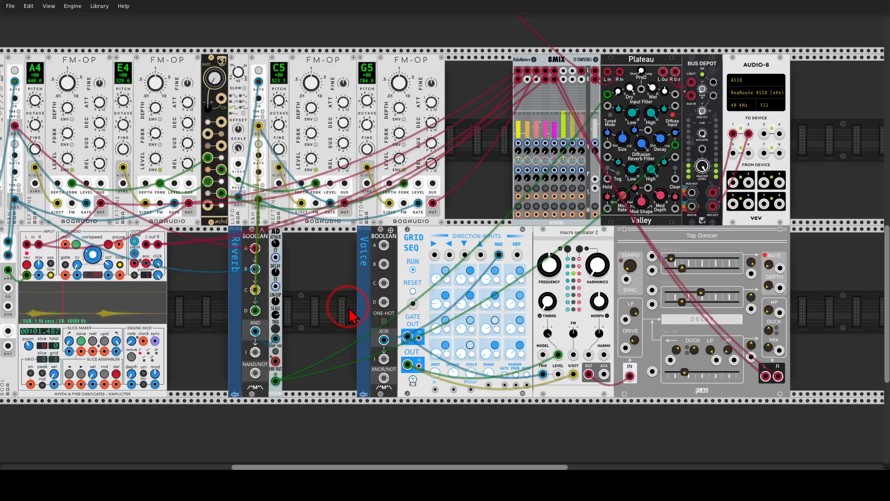
left_click_drag(348, 307, 285, 300)
mouse_move(440, 214)
left_mouse_down()
mouse_move(404, 285)
mouse_move(439, 212)
left_mouse_up()
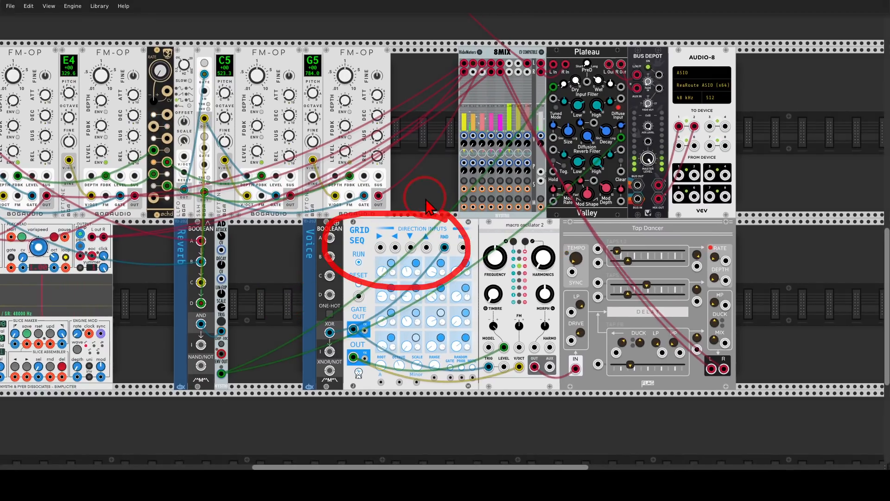
key("Escape")
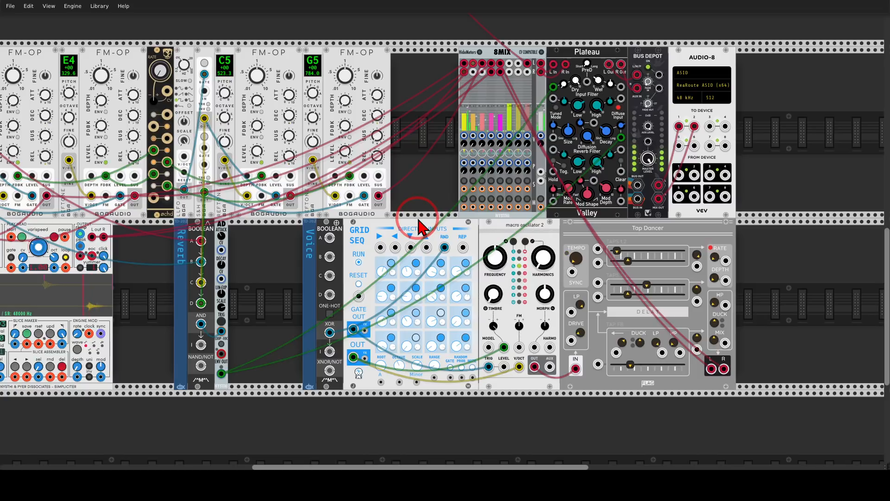
Mark the macro oscillator 2 and Tap Dancer area in the Voice section and clear the marking.
left_click_drag(416, 216, 482, 205)
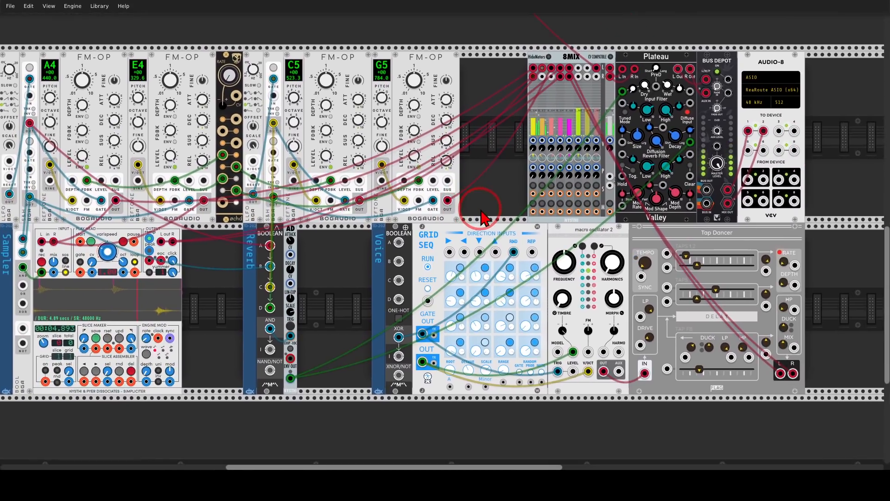
mouse_move(588, 264)
left_mouse_down()
mouse_move(602, 242)
mouse_move(674, 242)
mouse_move(664, 250)
left_mouse_up()
key("Escape")
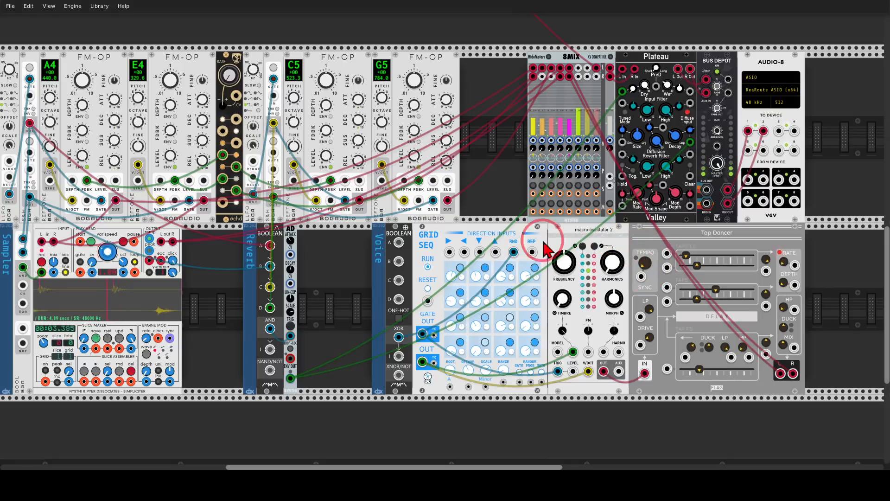
Patch the same four S&H outputs to inputs A, B, C and D of the Voice section's Boolean module.
left_click_drag(486, 202, 574, 201)
left_click_drag(181, 143, 118, 122)
left_click_drag(487, 261, 117, 195)
left_click_drag(487, 281, 362, 121)
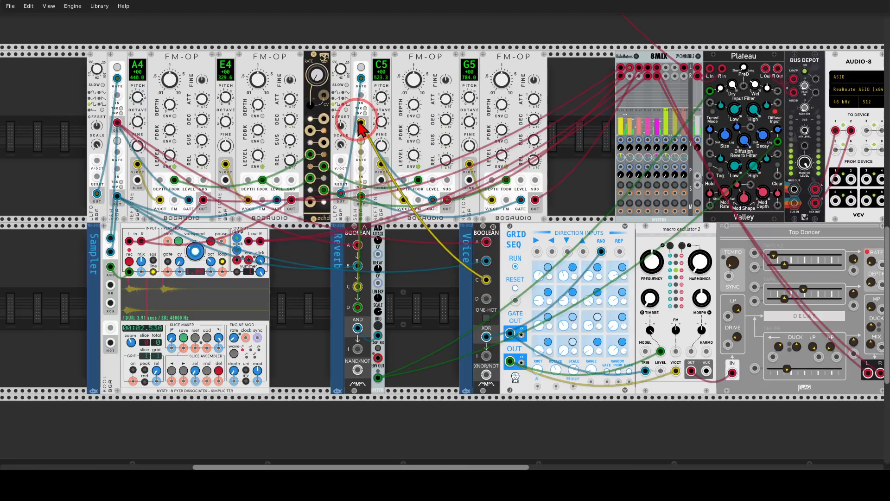
left_click_drag(486, 298, 361, 197)
left_click_drag(431, 296, 388, 317)
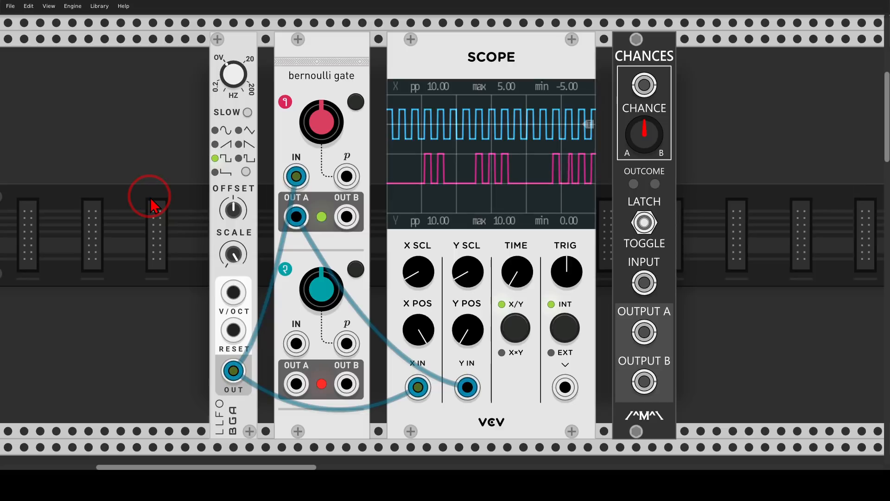
Circle the bernoulli gate module and the scope's blue input trace and pink output trace.
mouse_move(340, 46)
left_mouse_down()
mouse_move(297, 111)
mouse_move(362, 57)
left_mouse_up()
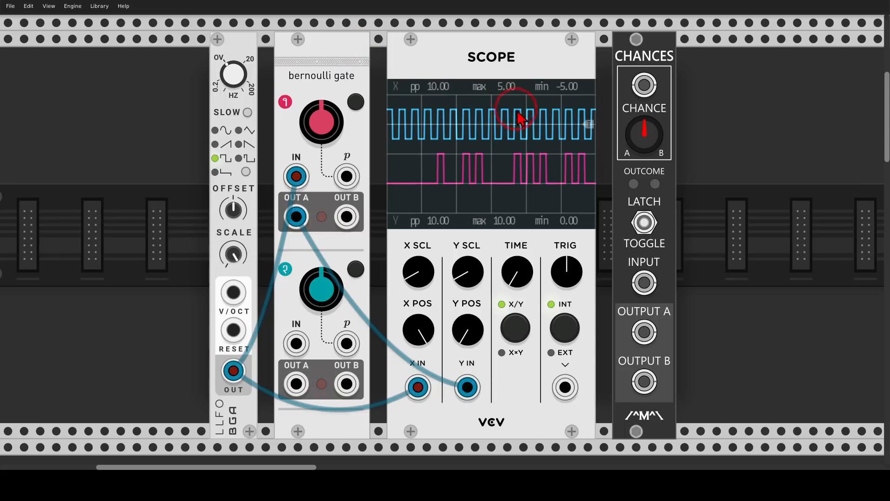
mouse_move(538, 96)
left_mouse_down()
mouse_move(386, 114)
mouse_move(571, 139)
mouse_move(540, 95)
left_mouse_up()
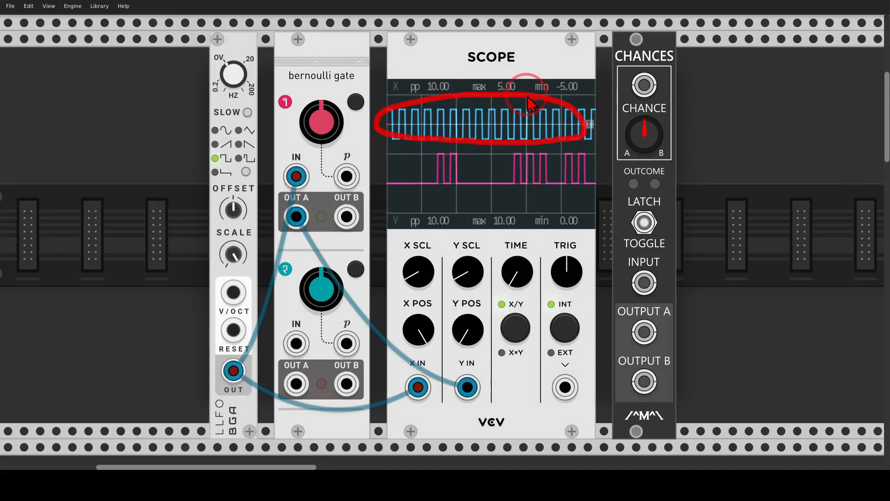
mouse_move(554, 136)
left_mouse_down()
mouse_move(433, 139)
mouse_move(487, 204)
mouse_move(574, 151)
mouse_move(555, 140)
left_mouse_up()
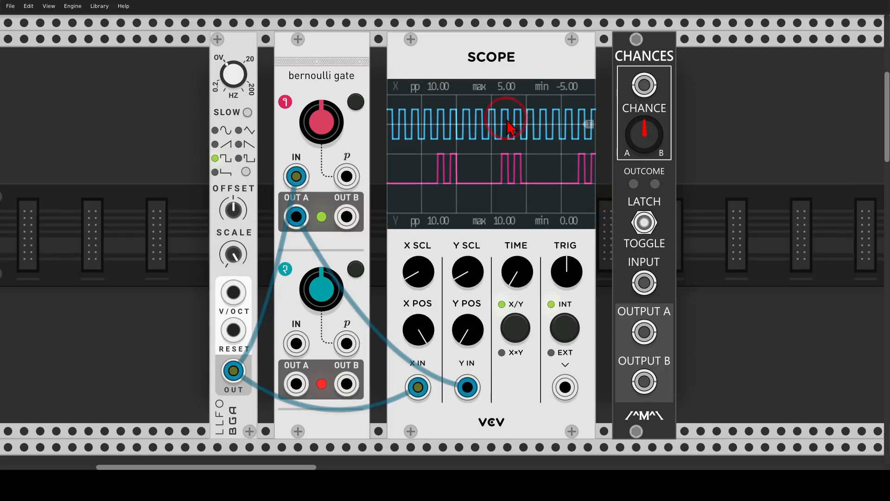
Turn the bernoulli gate's channel 1 probability fully down and fully up, circling OUT A and OUT B, and clear the markings.
mouse_move(319, 108)
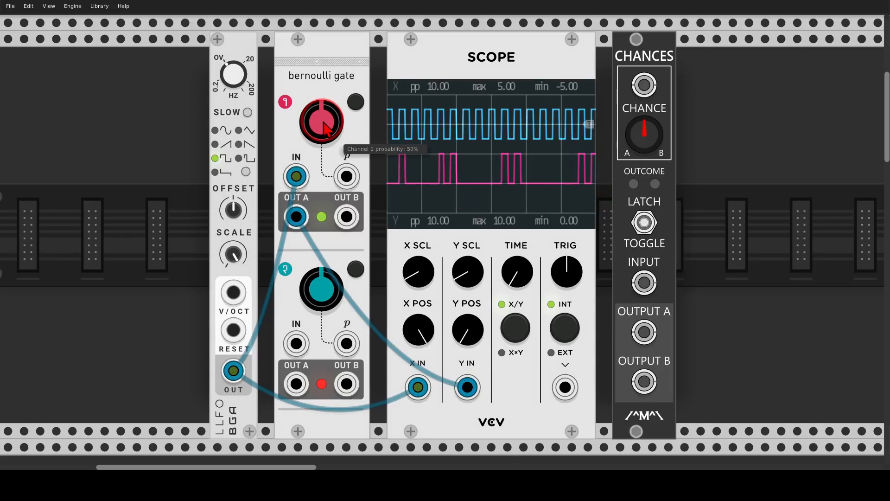
left_click_drag(328, 129, 332, 133)
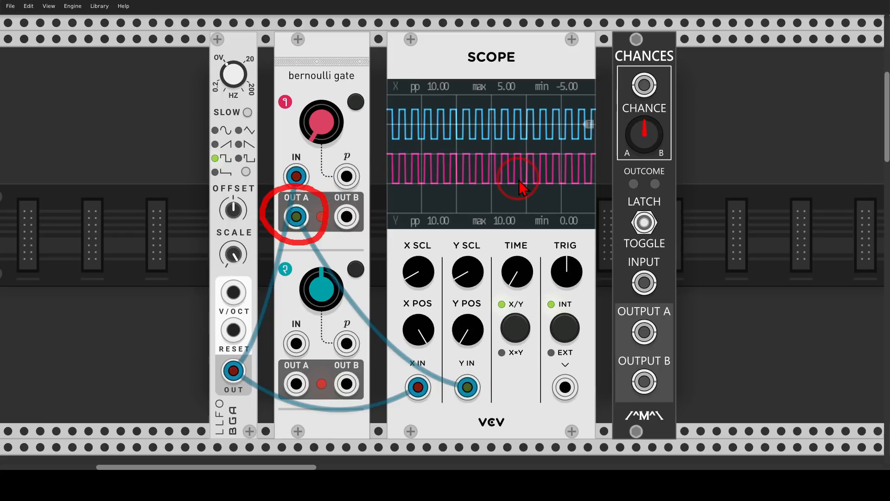
mouse_move(325, 127)
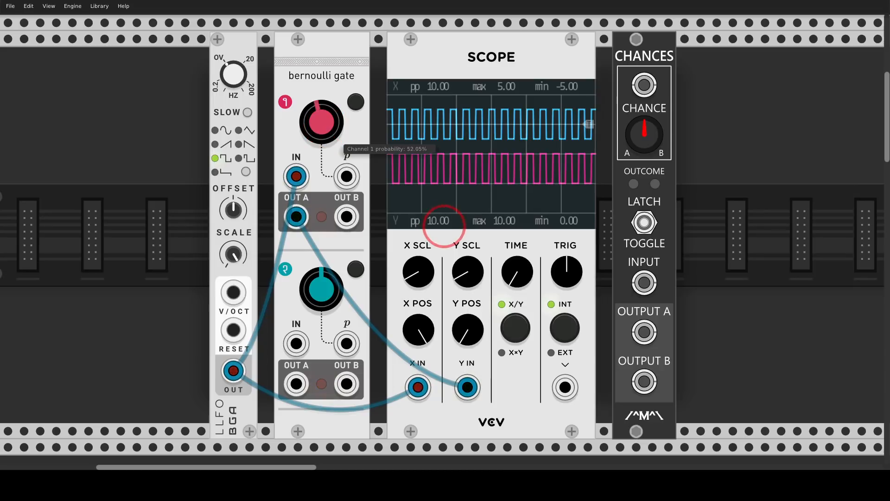
left_click_drag(326, 132, 331, 147)
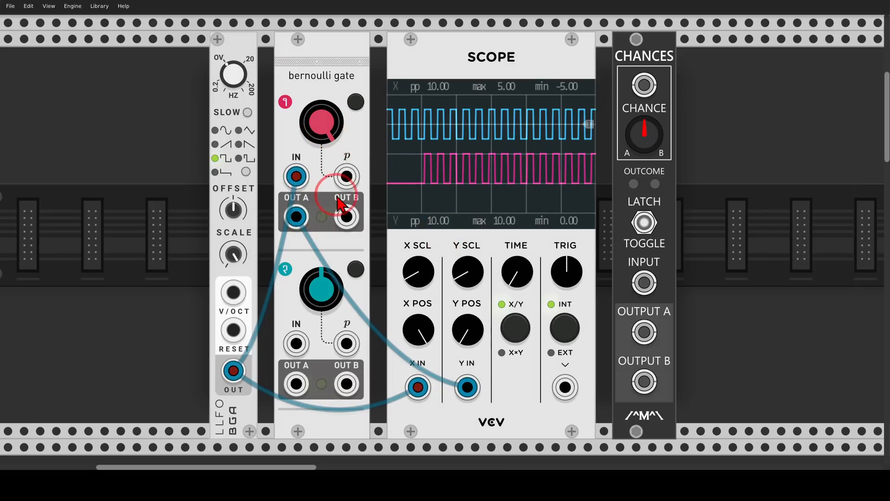
mouse_move(351, 186)
left_mouse_down()
mouse_move(337, 229)
mouse_move(359, 186)
left_mouse_up()
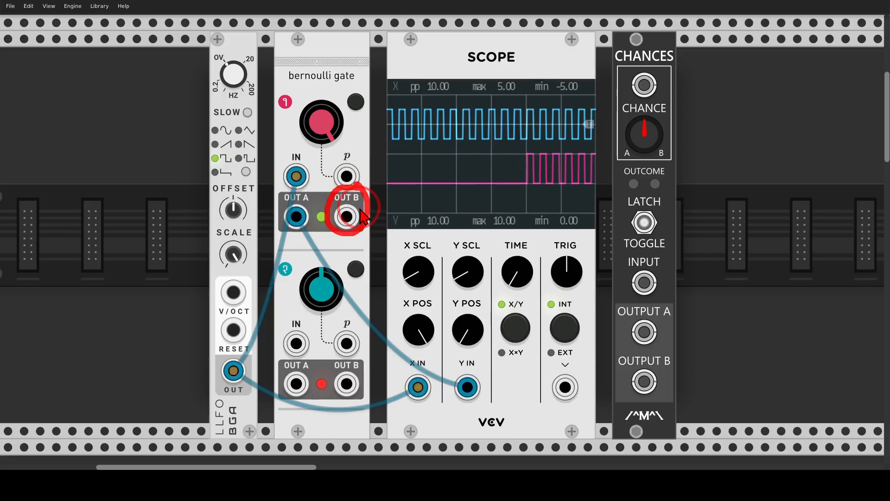
key("shift+F9")
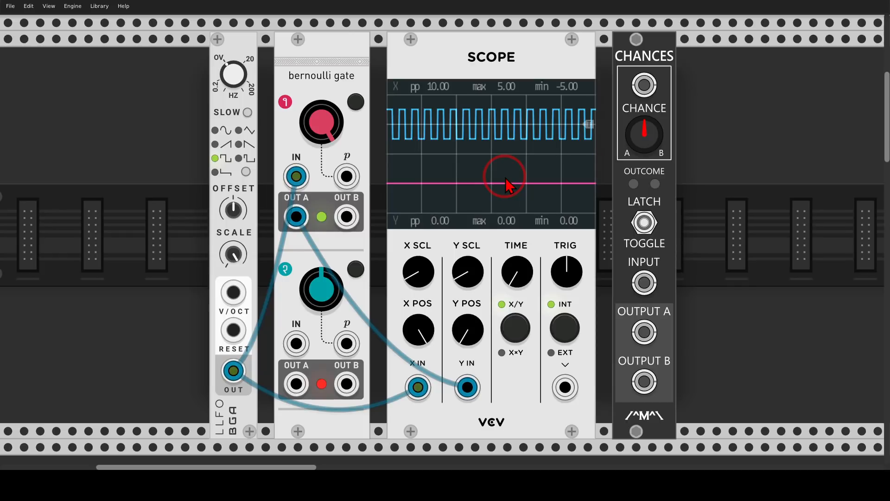
Return the channel 1 probability to its centre, 50%, circle both OUT A and OUT B, and clear the markings.
mouse_move(333, 132)
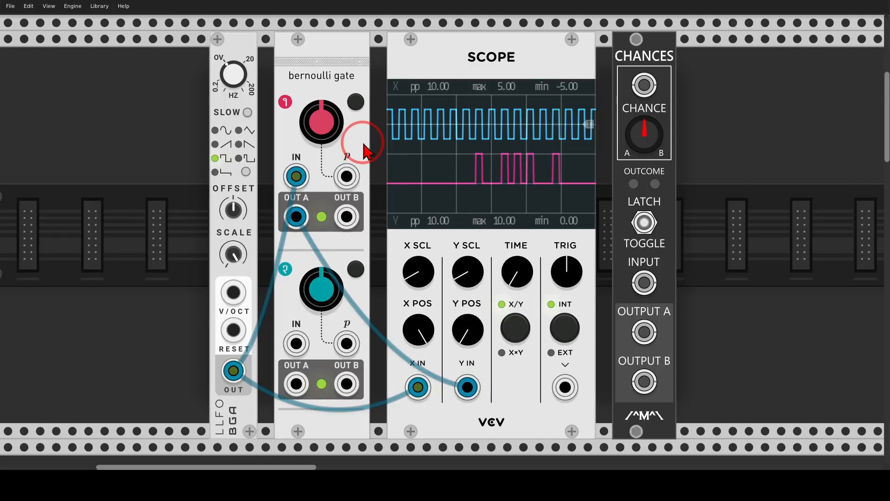
mouse_move(317, 192)
left_mouse_down()
mouse_move(273, 219)
mouse_move(312, 198)
mouse_move(367, 232)
mouse_move(355, 171)
mouse_move(359, 195)
left_mouse_up()
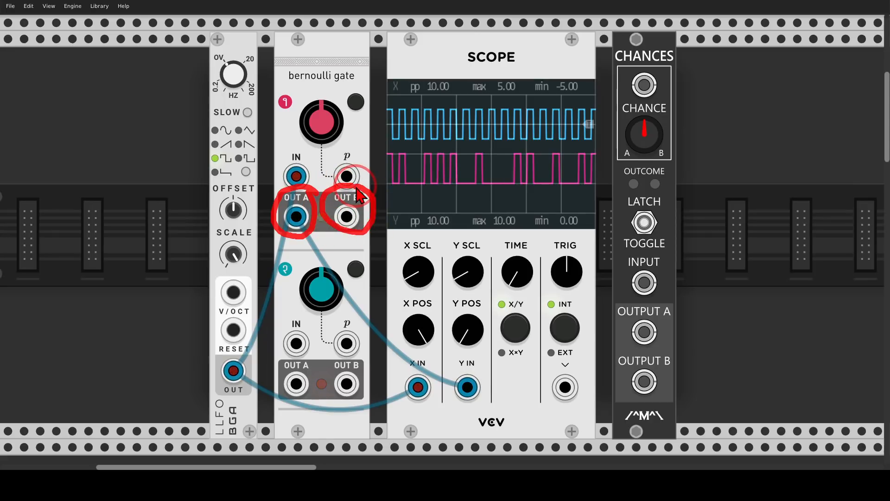
key("Escape")
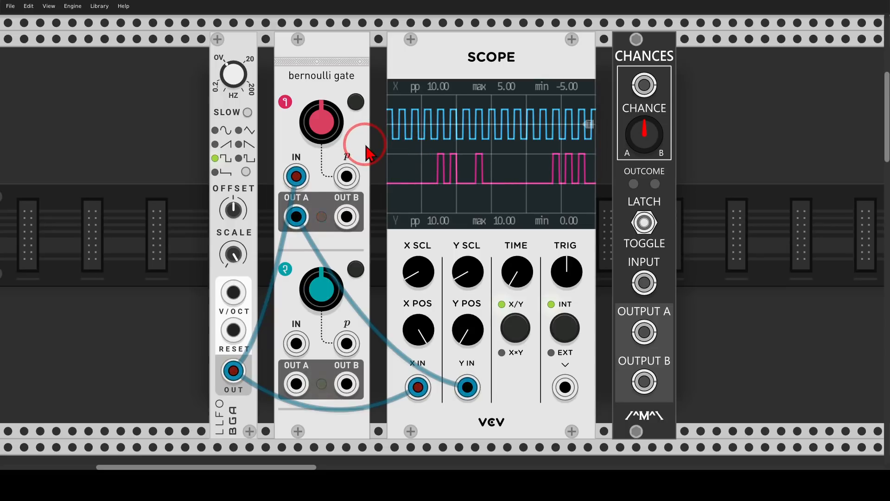
Circle the CHANCES module and bring up the SWITCH 16-1 and SWITCH 1-16 modules further along the rack.
left_click_drag(574, 222, 383, 232)
mouse_move(496, 45)
left_mouse_down()
mouse_move(424, 44)
mouse_move(520, 54)
mouse_move(496, 47)
left_mouse_up()
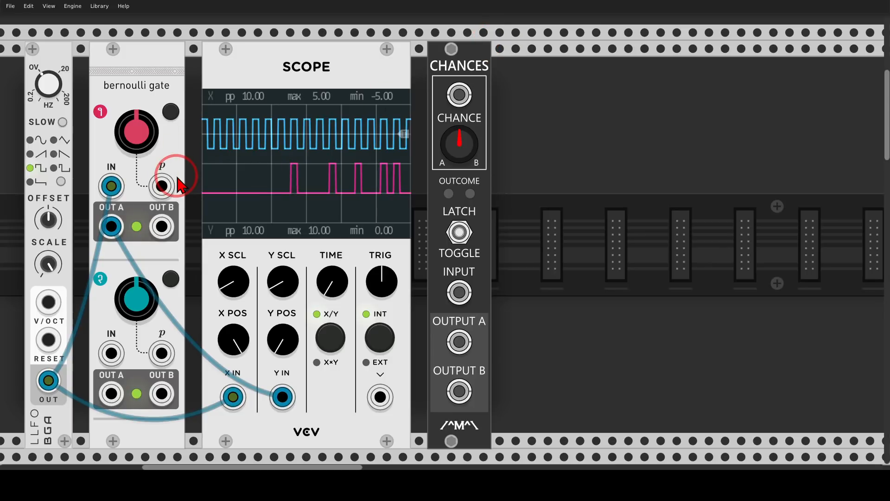
left_click_drag(688, 281, 150, 273)
left_click_drag(412, 229, 134, 223)
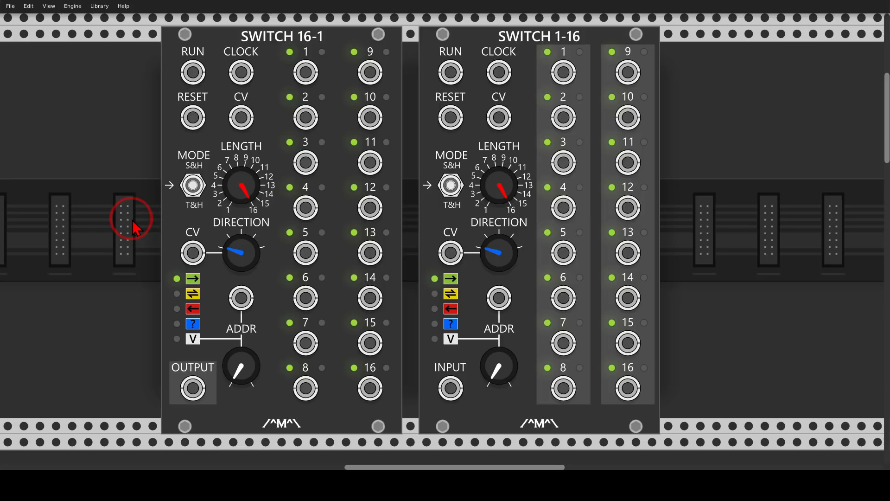
Go to the patch in the lower rack rows and circle the SEQ-3, the XFX Wave oscillator and its POS control.
scroll(133, 227, "down", 15)
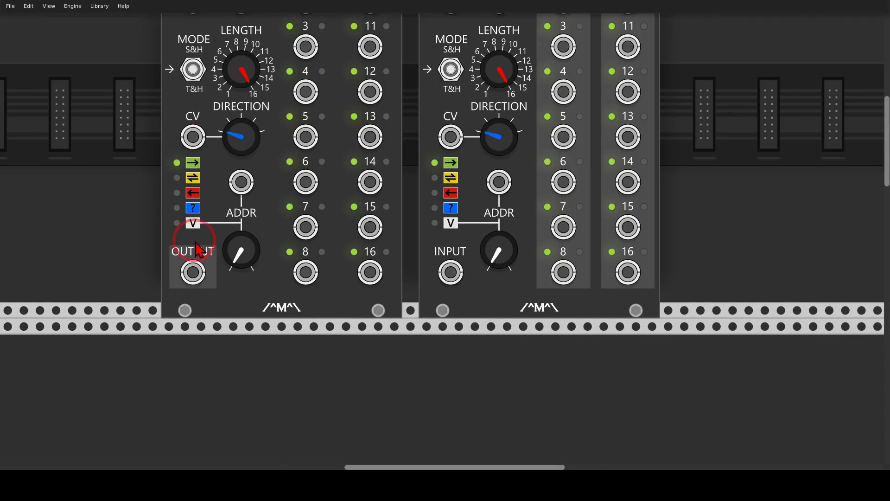
scroll(214, 249, "down", 10)
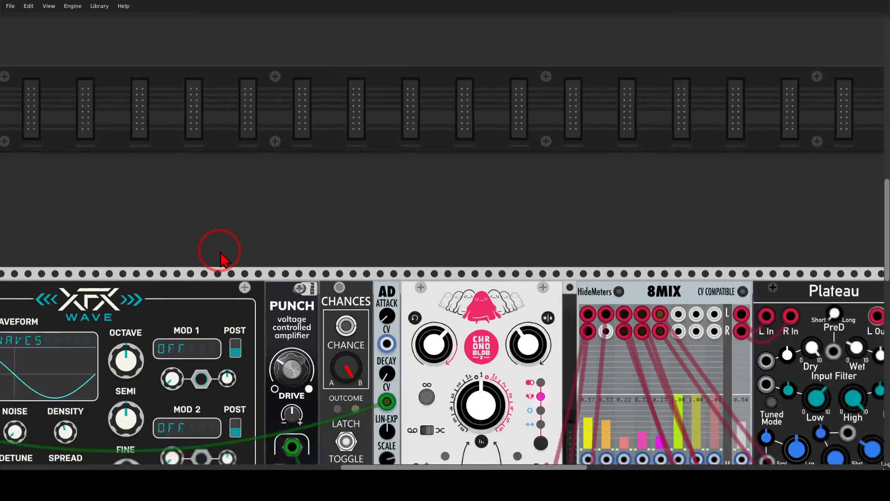
scroll(298, 213, "left", 10)
left_click_drag(380, 92, 444, 84)
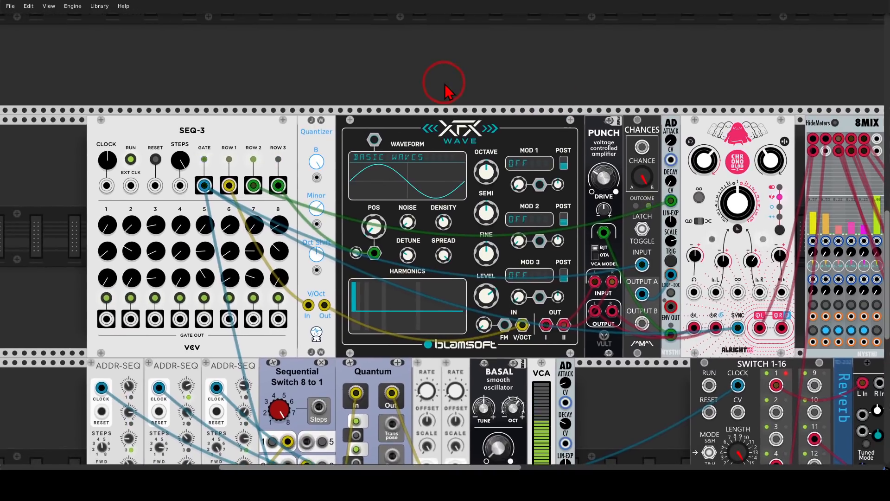
mouse_move(212, 101)
left_mouse_down()
mouse_move(249, 123)
mouse_move(207, 90)
left_mouse_up()
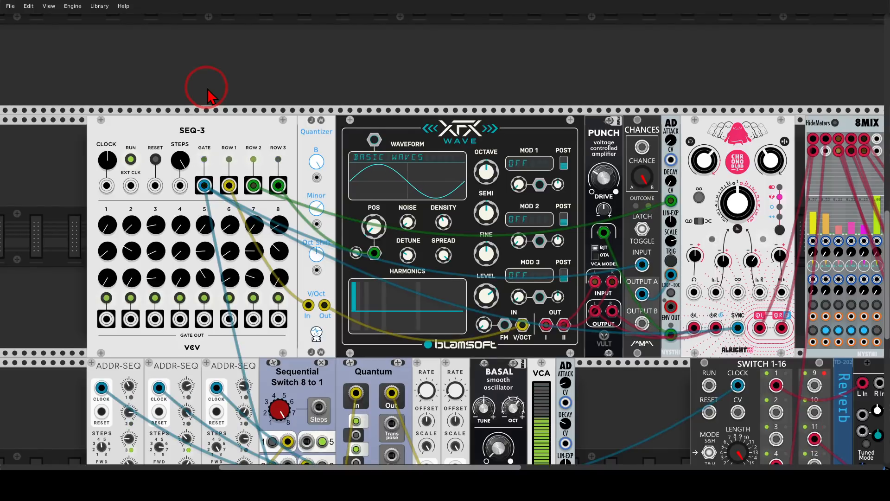
mouse_move(531, 106)
left_mouse_down()
mouse_move(387, 118)
mouse_move(496, 112)
left_mouse_up()
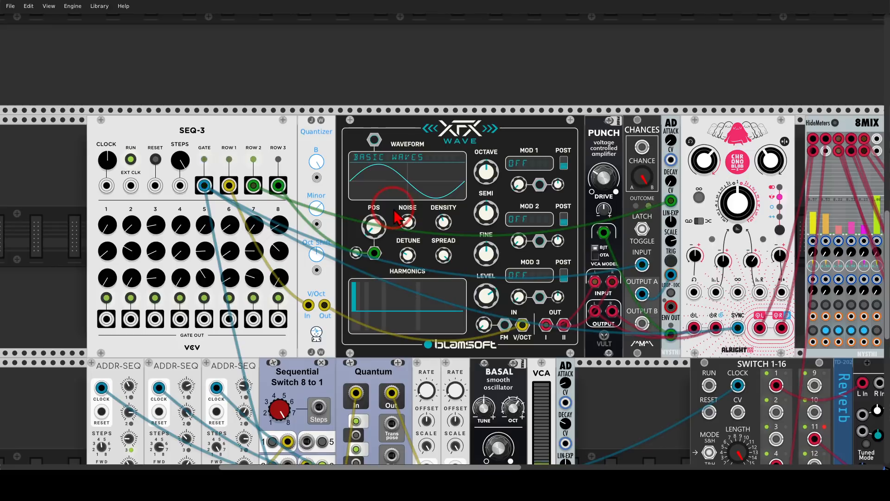
mouse_move(397, 216)
left_mouse_down()
mouse_move(350, 267)
mouse_move(408, 228)
left_mouse_up()
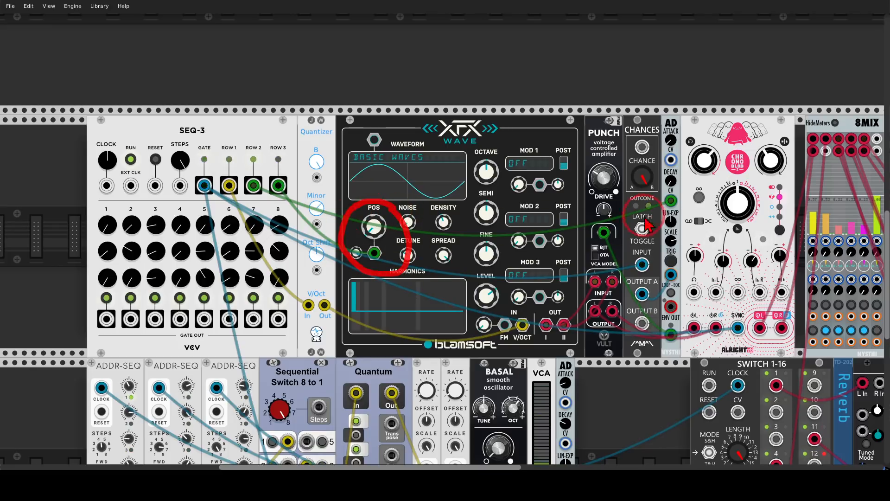
Circle the SEQ-3 GATE output, draw an arrow from it to the CHANCES INPUT, and clear the markings.
mouse_move(683, 168)
left_mouse_down()
mouse_move(658, 207)
mouse_move(691, 187)
left_mouse_up()
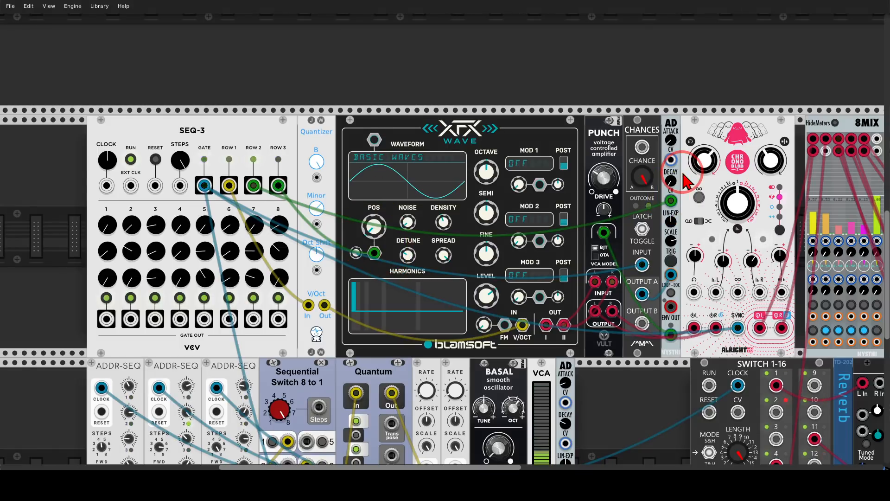
mouse_move(705, 126)
left_mouse_down()
mouse_move(550, 123)
mouse_move(592, 124)
left_mouse_up()
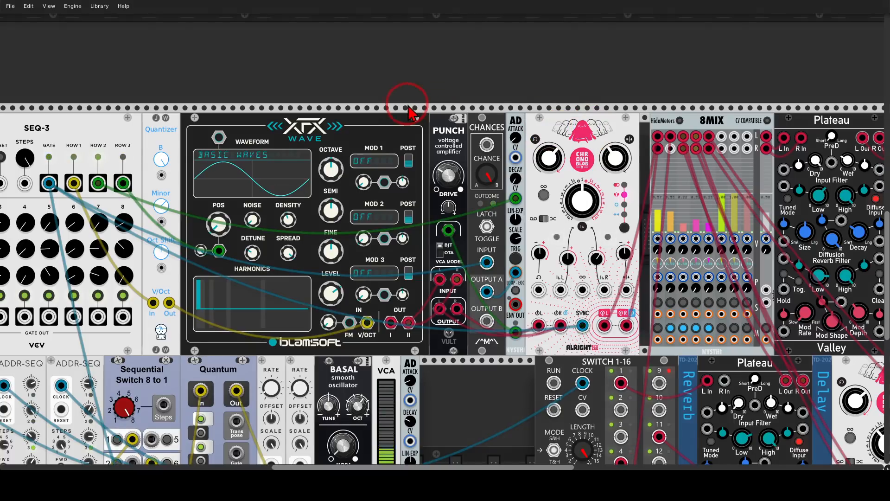
left_click_drag(408, 111, 502, 80)
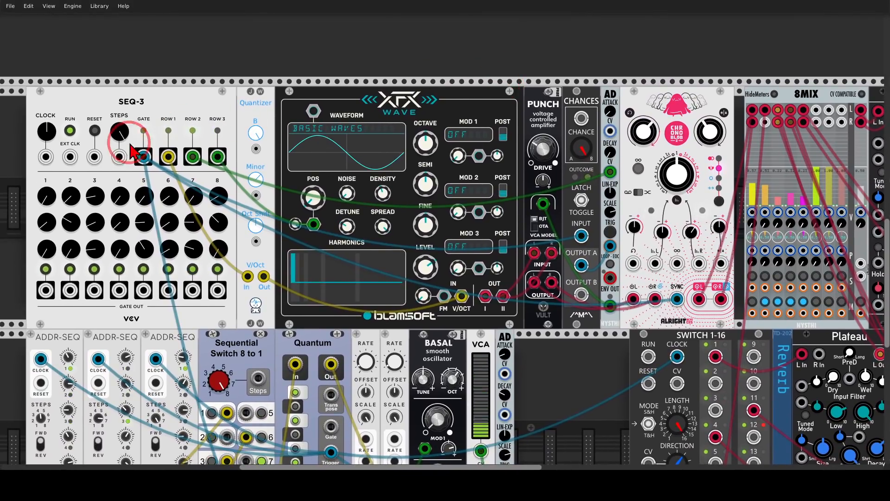
mouse_move(149, 147)
left_mouse_down()
mouse_move(155, 170)
mouse_move(567, 241)
mouse_move(575, 225)
mouse_move(558, 255)
left_mouse_up()
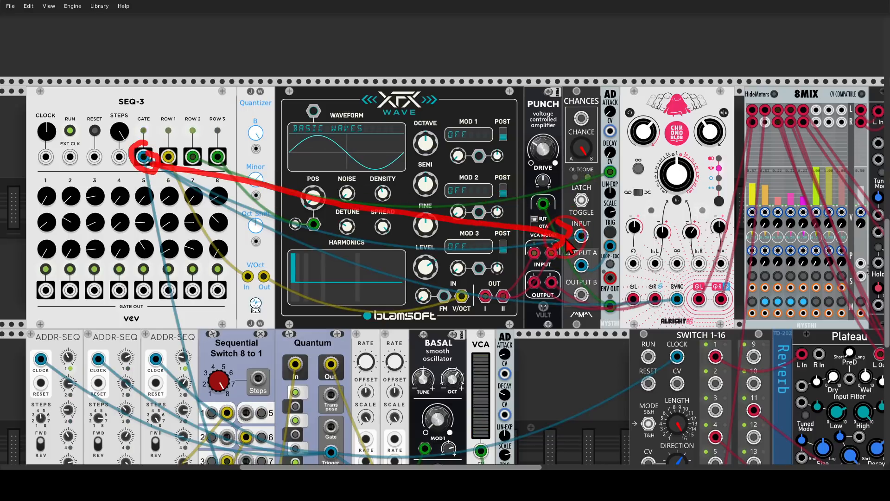
mouse_move(600, 253)
left_mouse_down()
mouse_move(590, 246)
mouse_move(609, 276)
mouse_move(602, 266)
left_mouse_up()
key("Escape")
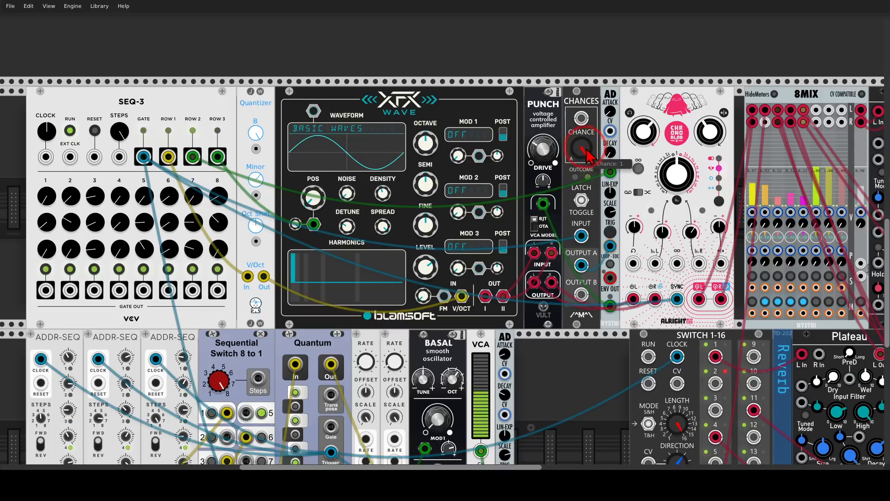
Turn the CHANCES module's chance fully down to 0, and raise it to about three quarters.
mouse_move(586, 288)
left_mouse_down()
mouse_move(598, 296)
mouse_move(575, 302)
mouse_move(594, 290)
left_mouse_up()
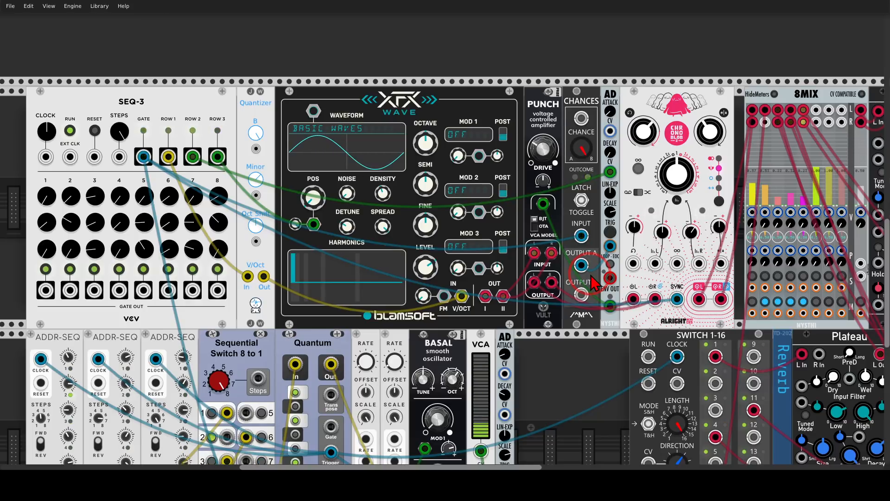
left_click_drag(582, 149, 581, 287)
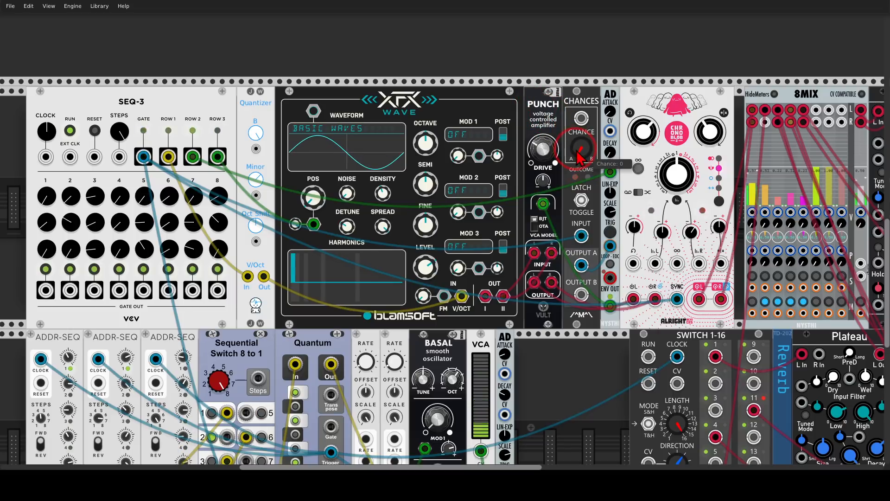
left_click_drag(580, 149, 443, 222)
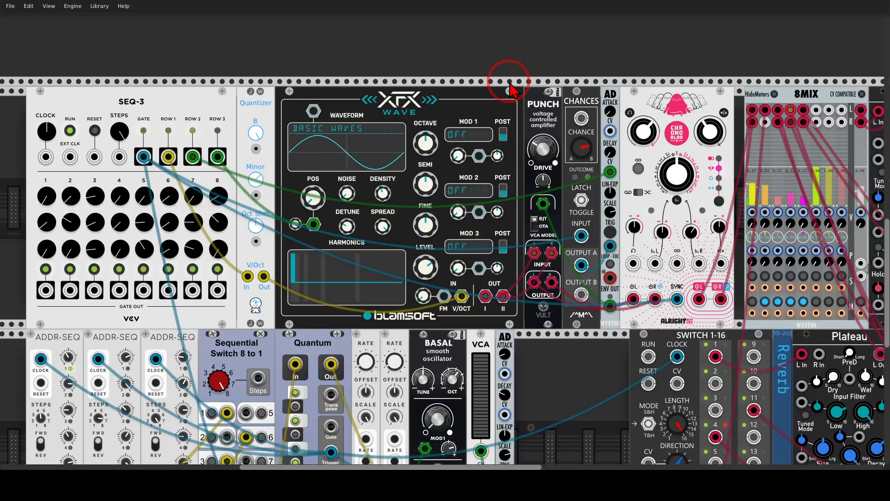
Go to the lower row and point out the Sequential Switch 8 to 1, its inputs and the three ADDR-SEQ modules feeding it.
scroll(472, 92, "down", 3)
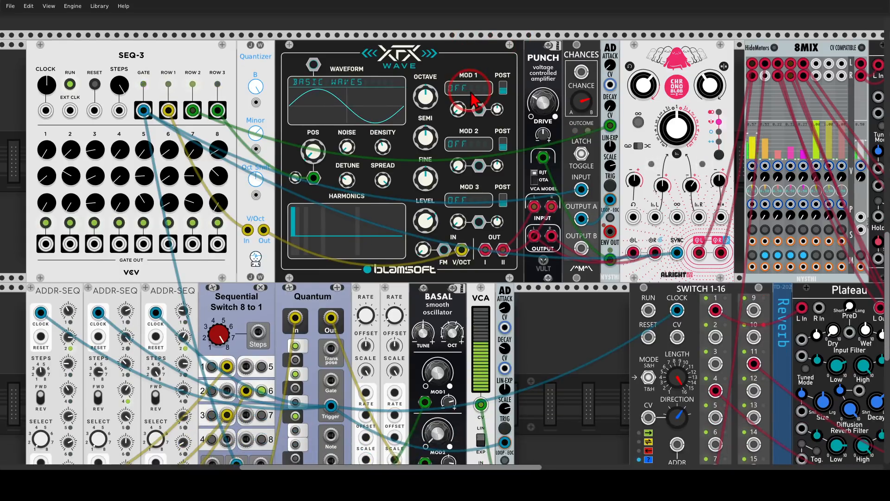
scroll(472, 95, "down", 3)
left_click_drag(524, 253, 681, 186)
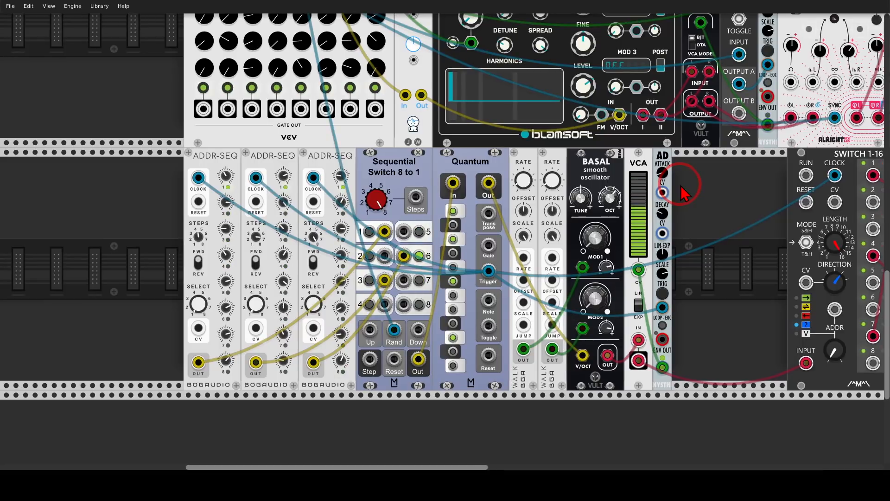
mouse_move(414, 142)
left_mouse_down()
mouse_move(341, 172)
mouse_move(443, 179)
mouse_move(419, 150)
left_mouse_up()
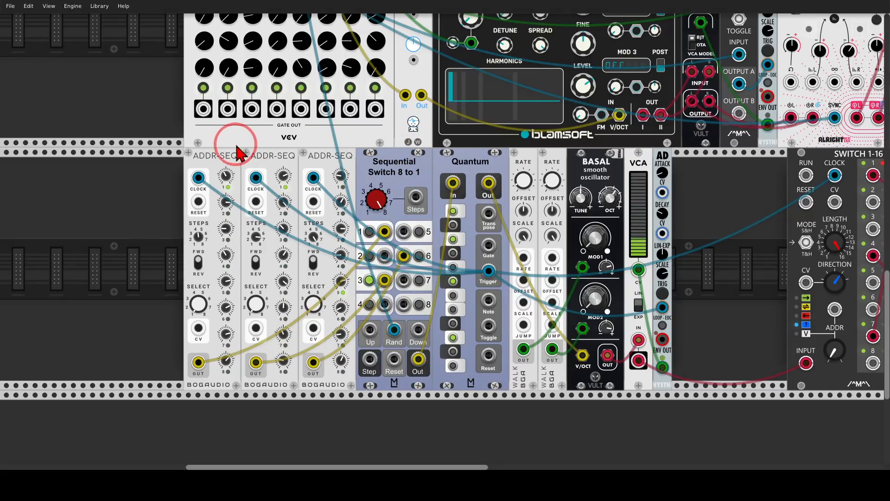
mouse_move(234, 145)
left_mouse_down()
mouse_move(181, 160)
mouse_move(246, 171)
mouse_move(278, 140)
left_mouse_up()
mouse_move(345, 139)
left_mouse_down()
mouse_move(318, 139)
mouse_move(353, 170)
left_mouse_up()
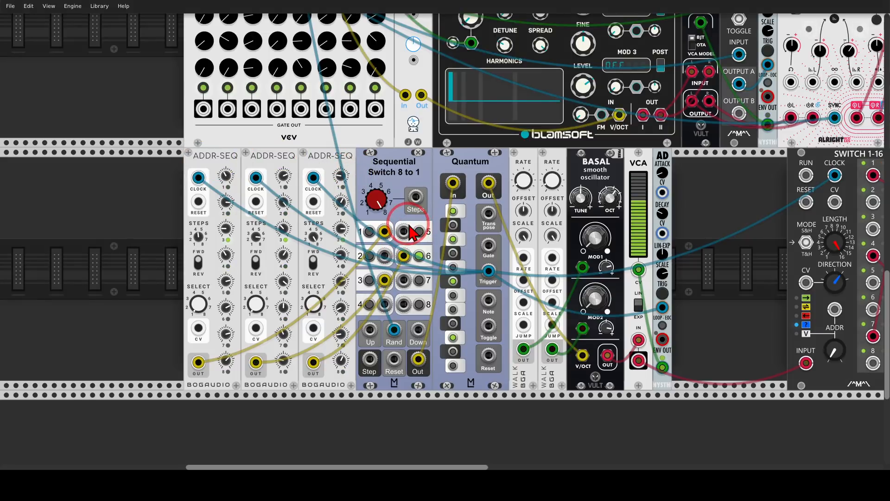
mouse_move(392, 219)
left_mouse_down()
mouse_move(381, 241)
mouse_move(387, 218)
mouse_move(393, 254)
mouse_move(373, 264)
mouse_move(397, 288)
mouse_move(391, 266)
left_mouse_up()
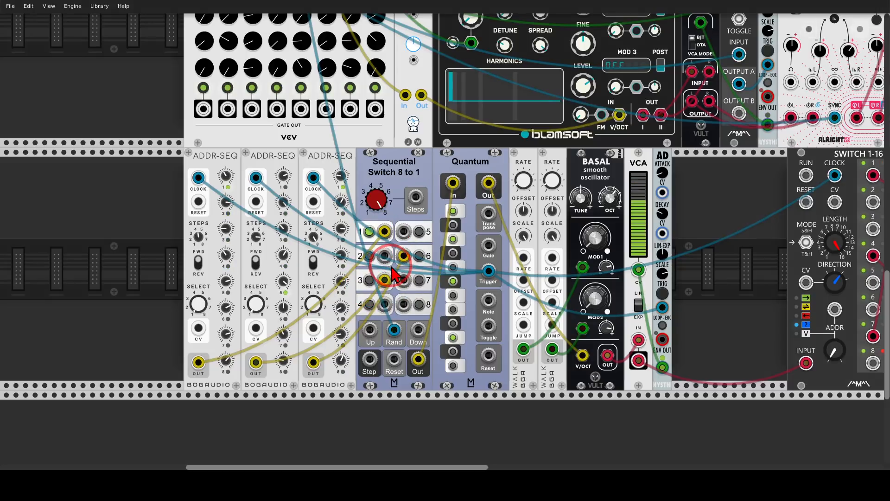
mouse_move(403, 324)
left_mouse_down()
mouse_move(380, 316)
mouse_move(385, 366)
mouse_move(420, 338)
mouse_move(407, 324)
left_mouse_up()
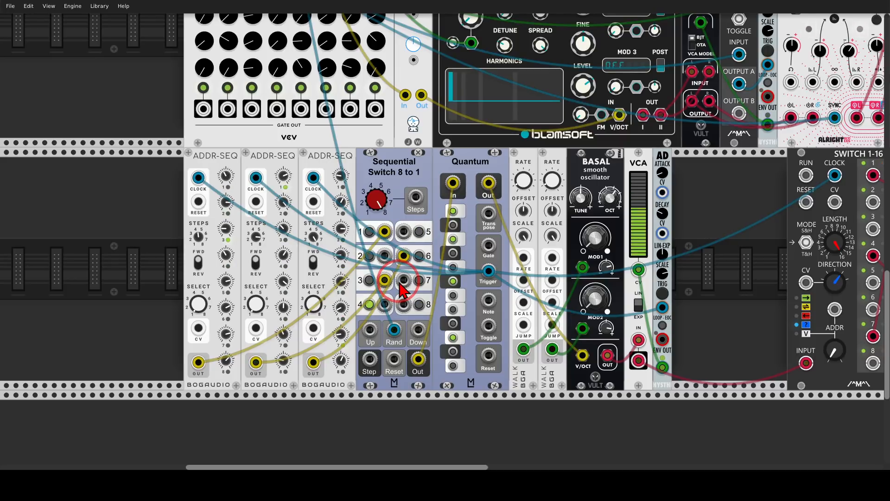
Circle the BASAL oscillator, mark the two WALK outputs with an arrow to its MOD controls, and clear the markings.
scroll(463, 222, "right", 3)
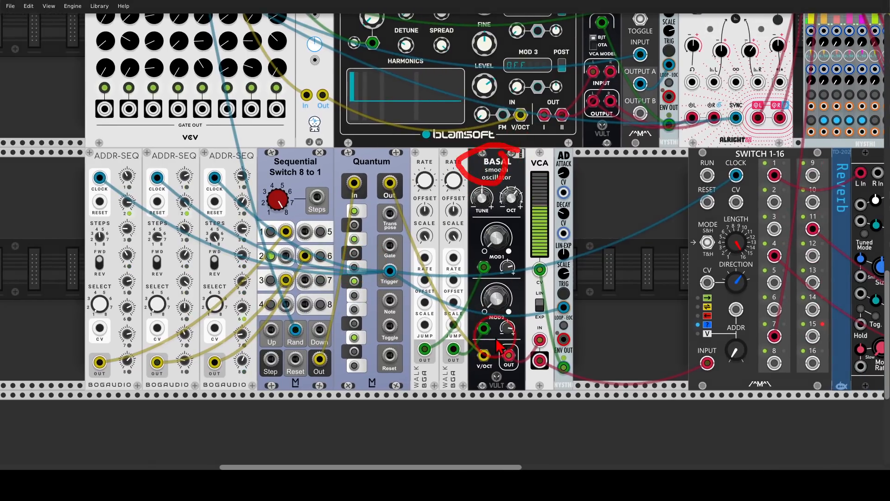
mouse_move(511, 332)
mouse_move(511, 328)
left_mouse_down()
mouse_move(522, 345)
mouse_move(526, 294)
mouse_move(535, 287)
mouse_move(543, 295)
left_mouse_up()
key("Escape")
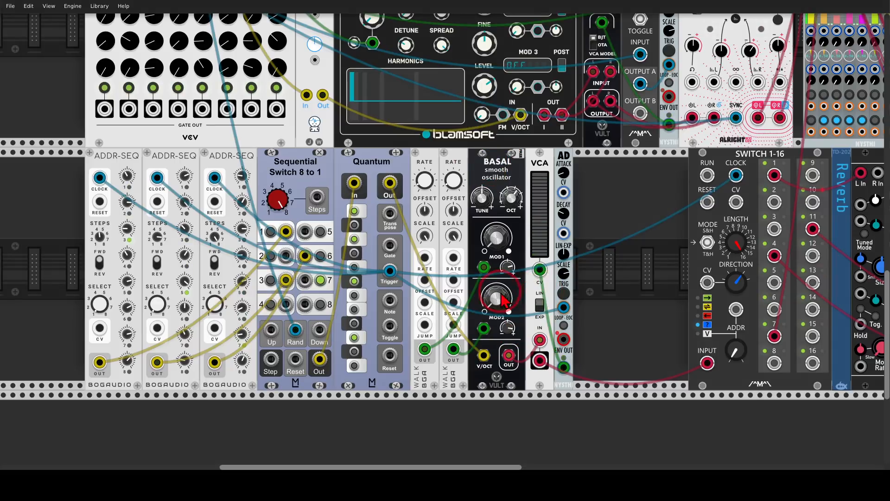
mouse_move(454, 343)
left_mouse_down()
mouse_move(399, 332)
mouse_move(466, 345)
mouse_move(456, 333)
mouse_move(472, 306)
mouse_move(492, 298)
mouse_move(503, 324)
left_mouse_up()
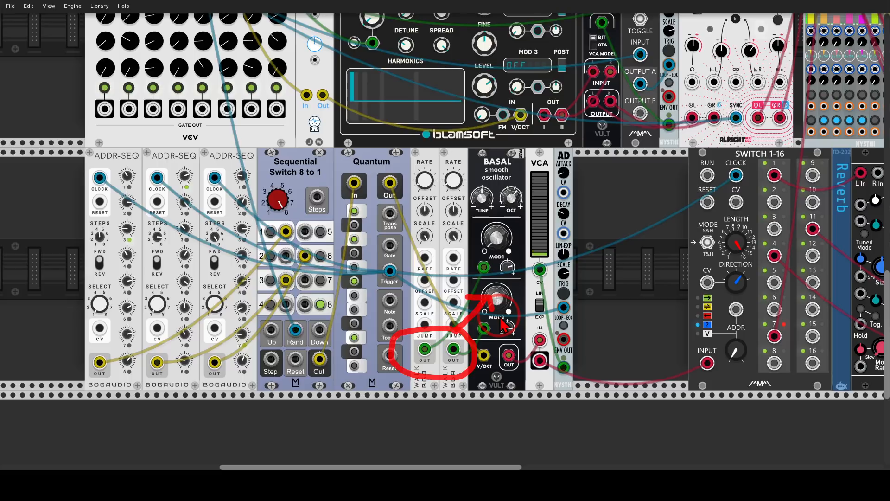
key("Escape")
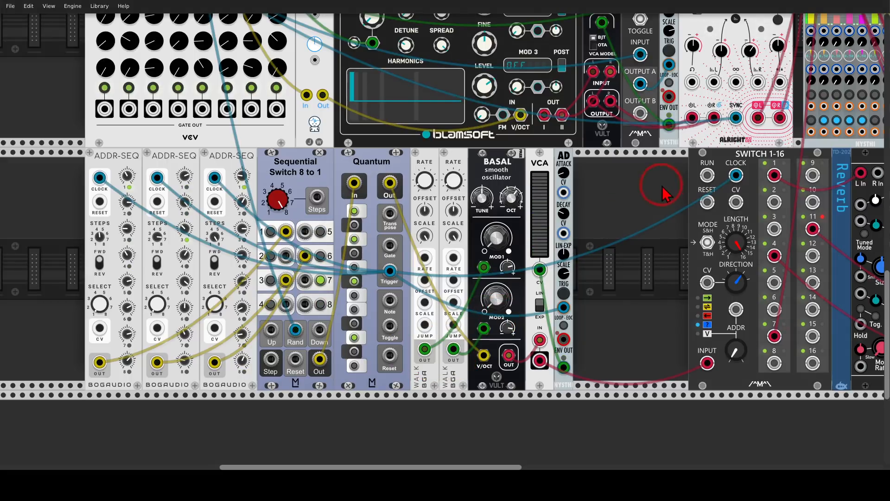
Go to the effects after the SWITCH 1-16, circle the Plateau reverb and Chronoblob delay, show the DELAY chain, and clear the markings.
left_click_drag(659, 183, 471, 252)
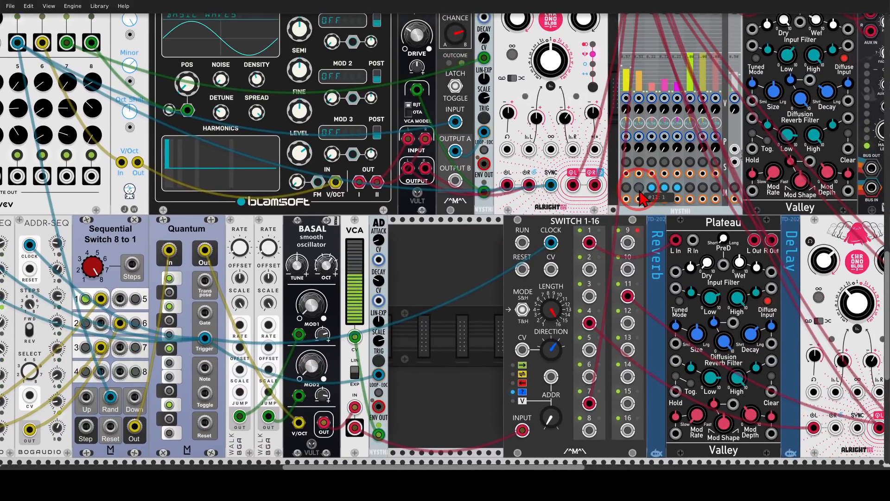
left_click_drag(418, 283, 549, 264)
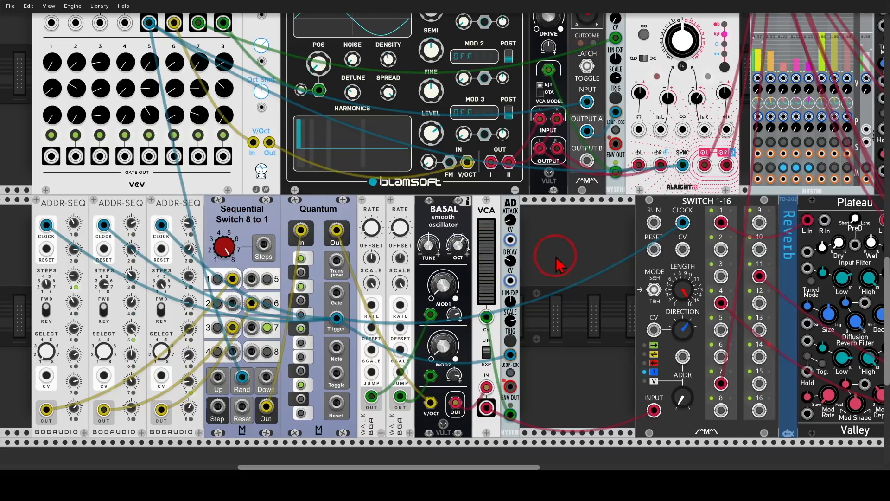
left_click_drag(603, 257, 176, 231)
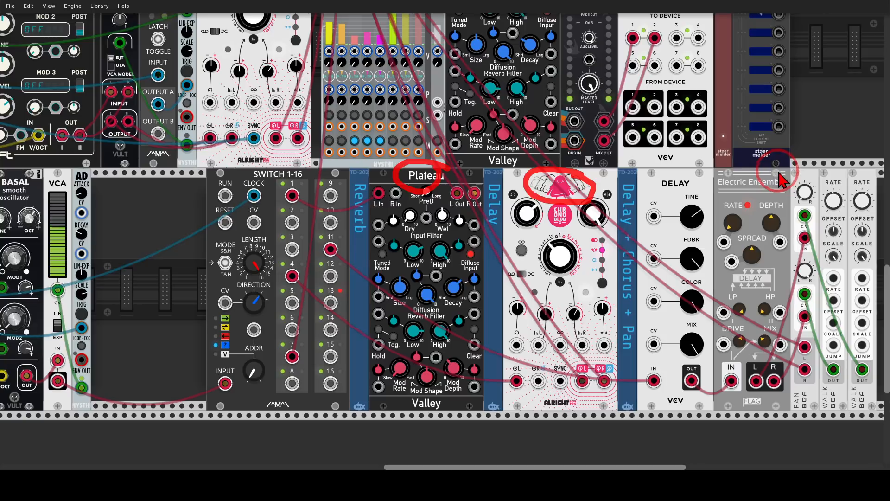
mouse_move(779, 178)
left_mouse_down()
mouse_move(652, 185)
mouse_move(737, 211)
mouse_move(804, 199)
mouse_move(764, 186)
mouse_move(645, 178)
mouse_move(528, 187)
left_mouse_up()
key("shift+F9")
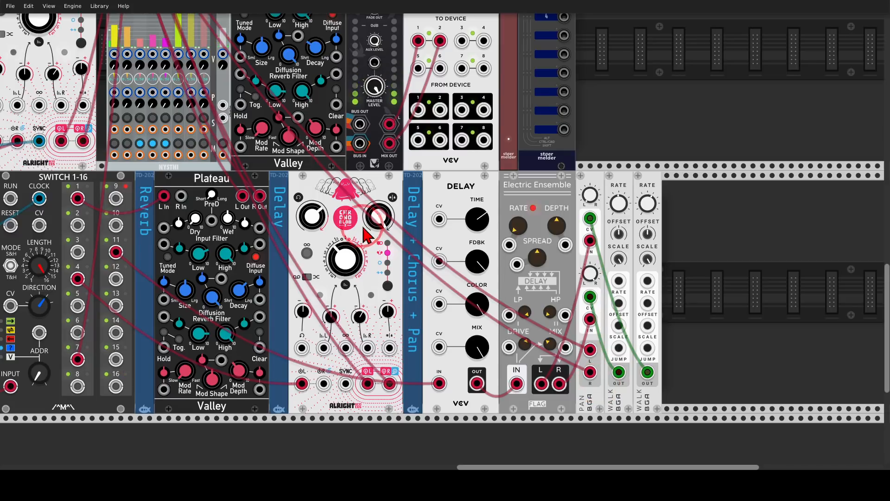
Trace the cable from the SWITCH 1-16's output 7 to the 8MIX input and mark output 7.
scroll(510, 390, "left", 10)
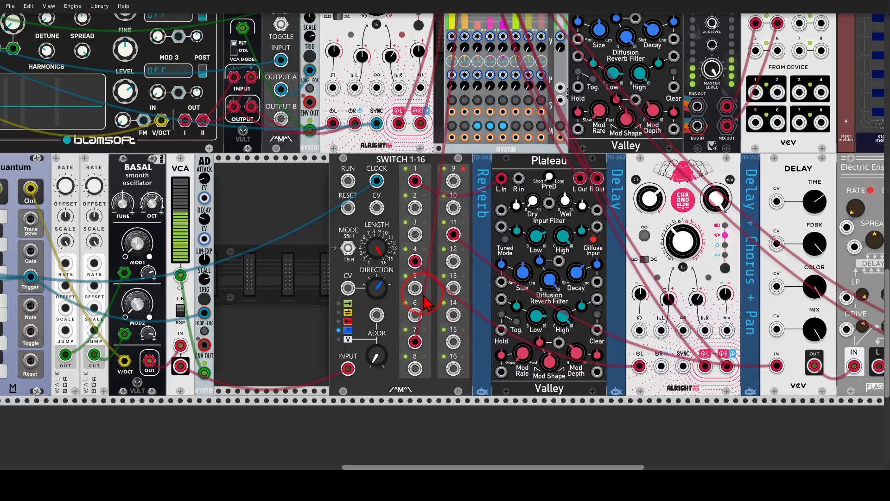
scroll(394, 278, "up", 3)
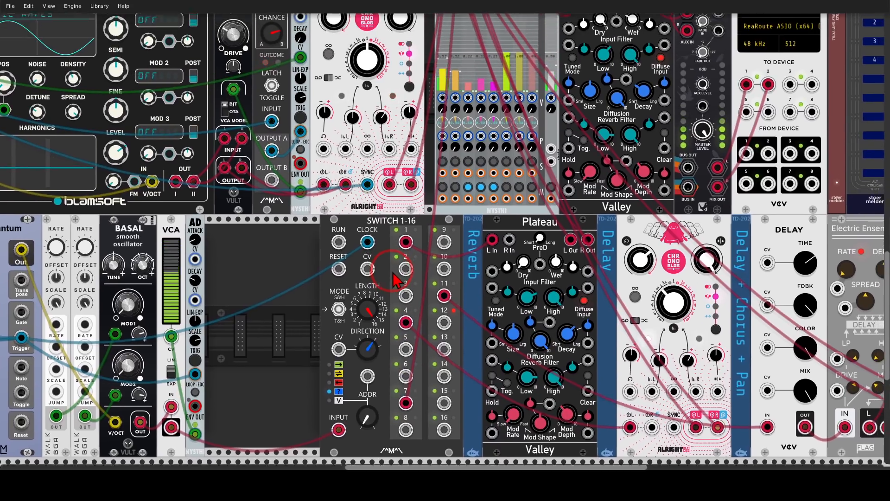
scroll(393, 274, "up", 2)
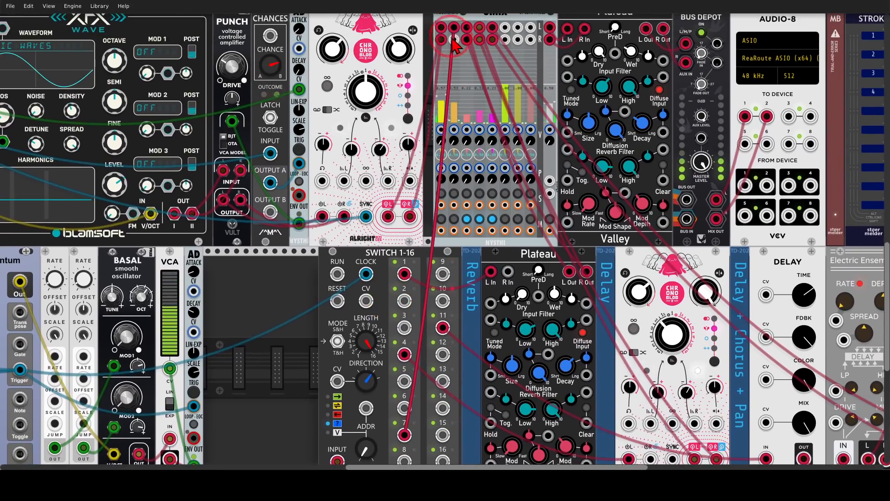
scroll(426, 254, "down", 3)
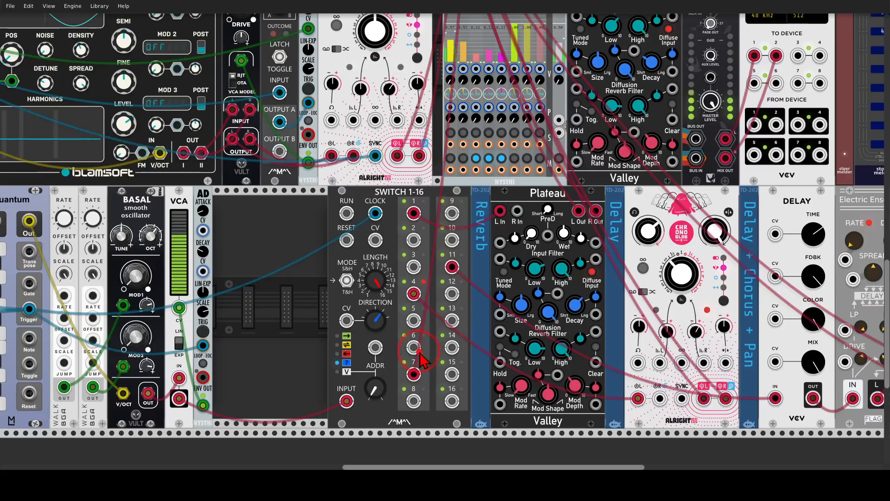
mouse_move(419, 352)
left_mouse_down()
mouse_move(398, 375)
mouse_move(434, 370)
mouse_move(421, 348)
left_mouse_up()
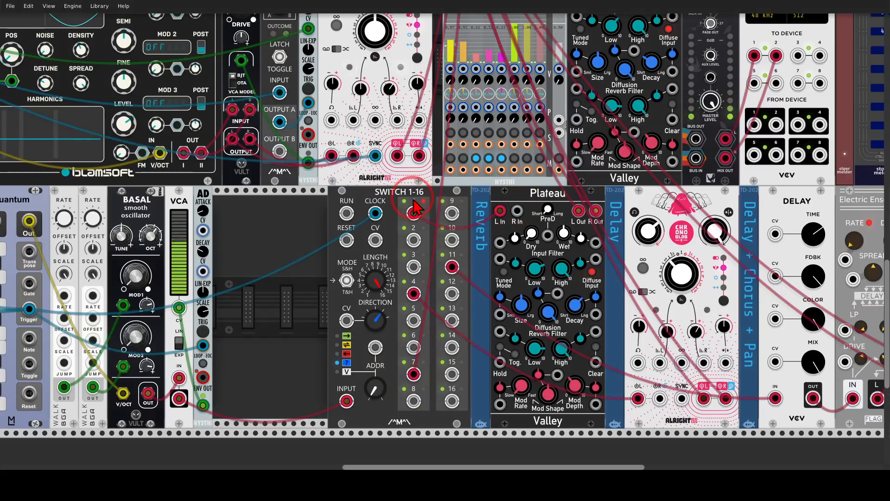
Mark the SWITCH 1-16 outputs 1, 4 and 11 that feed the reverb, the delay and the delay-chorus-pan chain.
mouse_move(414, 186)
left_mouse_down()
mouse_move(404, 228)
mouse_move(432, 207)
mouse_move(423, 192)
left_mouse_up()
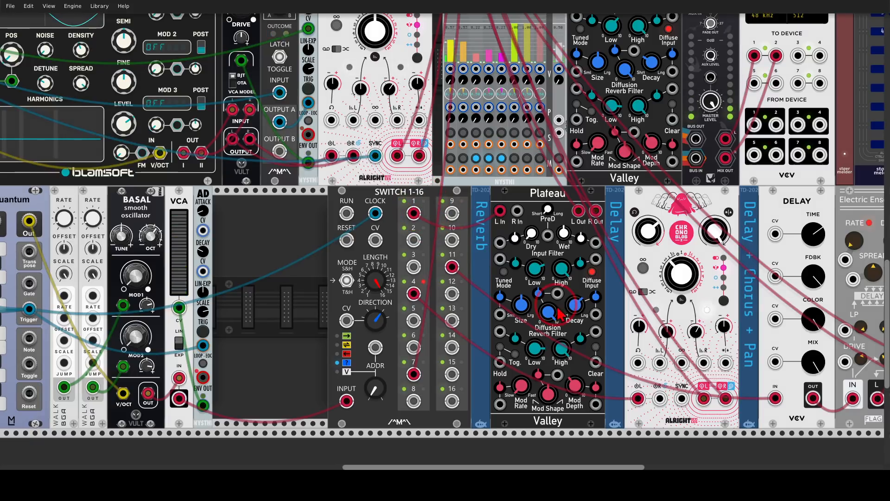
mouse_move(428, 288)
left_mouse_down()
mouse_move(405, 268)
mouse_move(425, 319)
left_mouse_up()
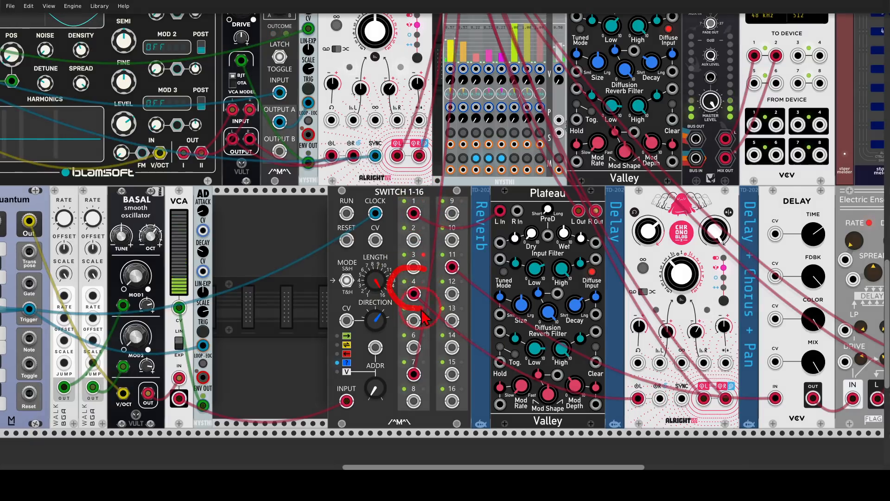
mouse_move(454, 245)
left_mouse_down()
mouse_move(464, 256)
mouse_move(449, 240)
left_mouse_up()
mouse_move(433, 278)
left_mouse_down()
mouse_move(464, 290)
mouse_move(480, 262)
left_mouse_up()
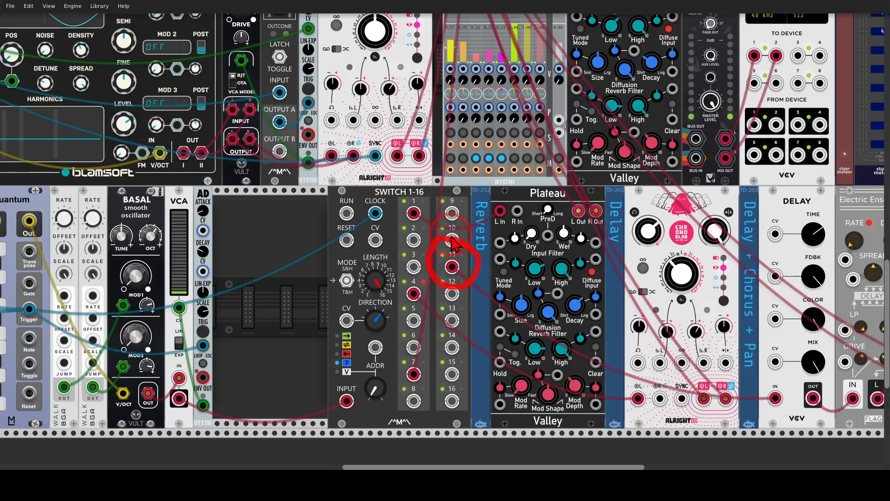
Unmute channels 3, 4 and 5 on the 8MIX mixer and bring the whole example patch into view.
left_click(476, 158)
left_click(488, 158)
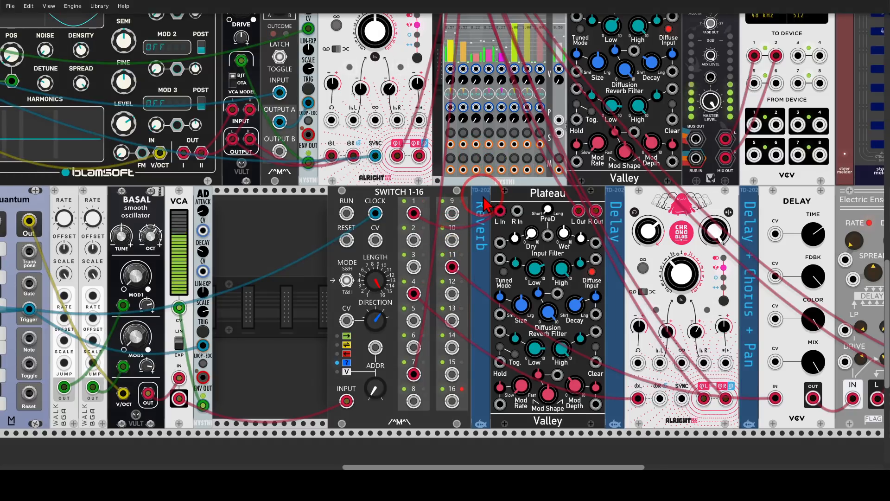
scroll(470, 214, "down", 2)
scroll(466, 213, "down", 2)
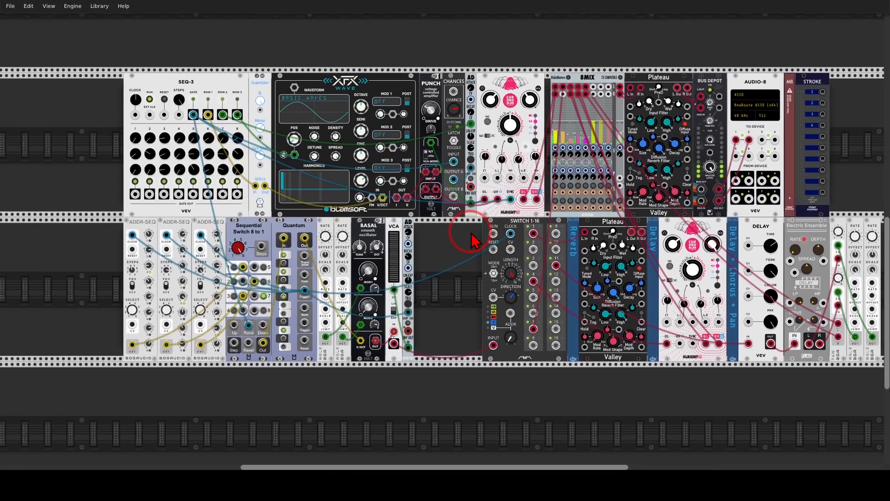
scroll(421, 236, "down", 1)
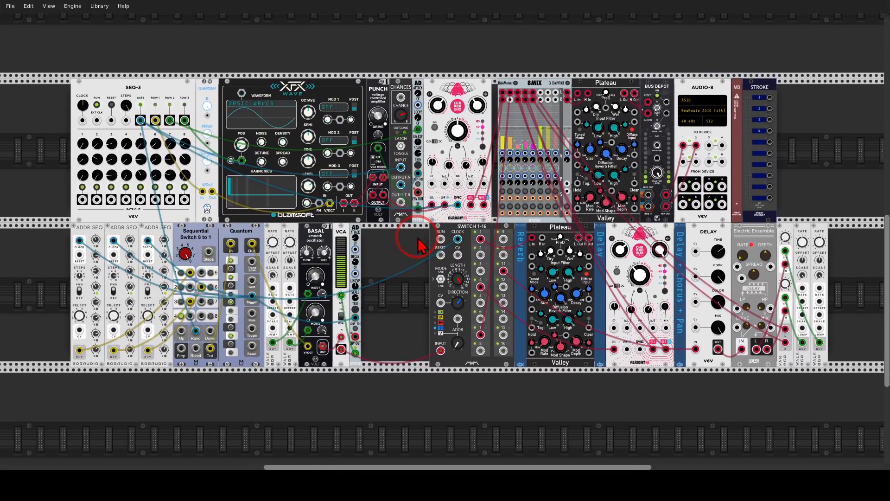